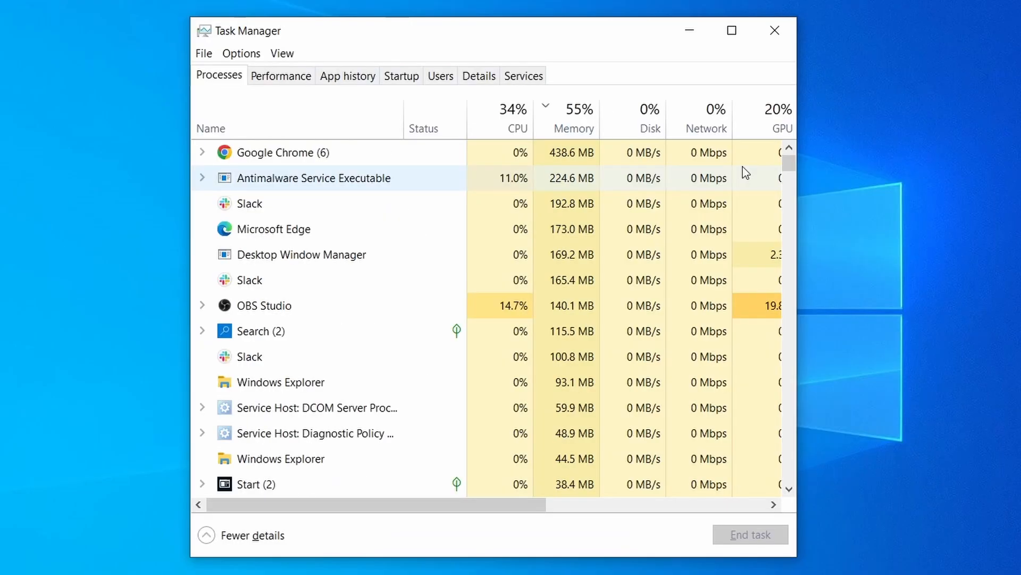
# Sort the running processes by CPU usage and by memory usage
pyautogui.click(492, 125)
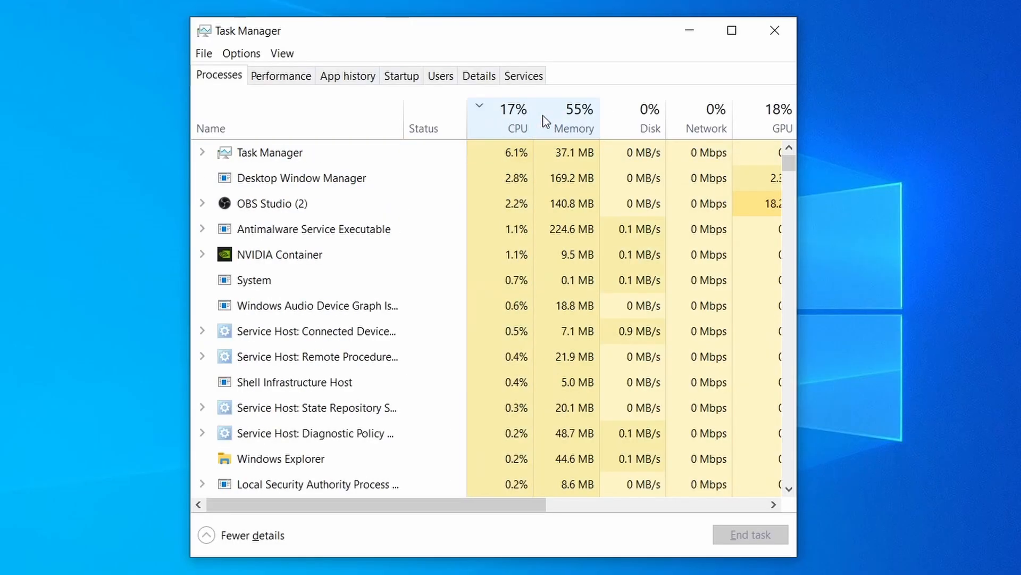
pyautogui.click(580, 114)
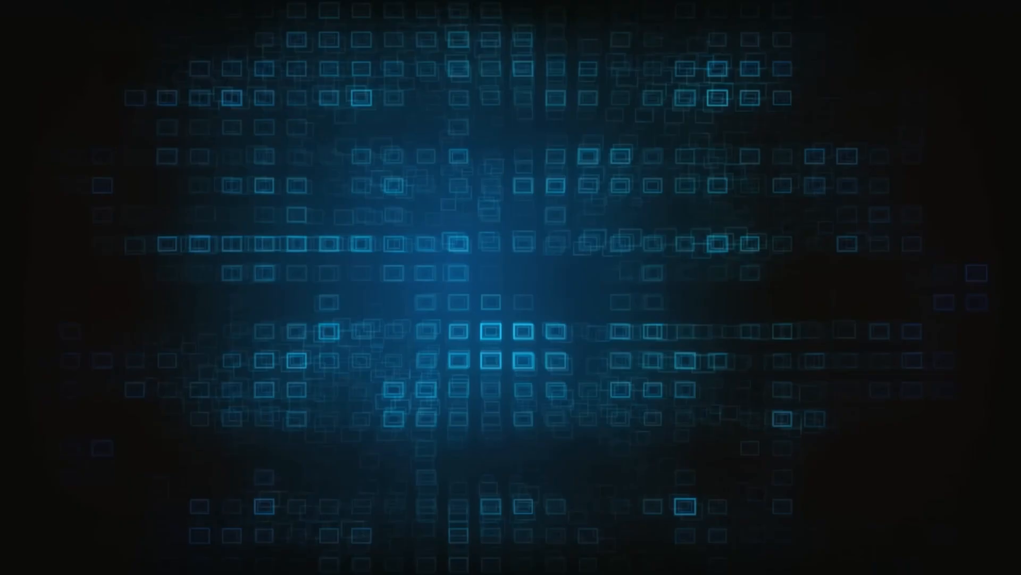
# Search the registry for "sketchy" and open the properties of the Sketchy scheduled task
pyautogui.write('sket')
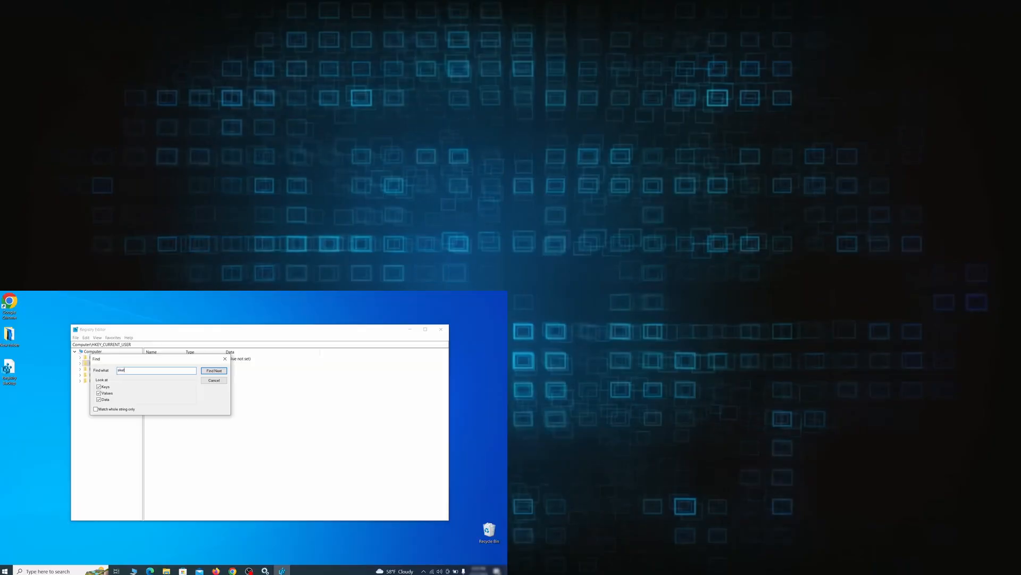
pyautogui.write('chy')
pyautogui.scroll(-2, 819, 91)
pyautogui.scroll(-3, 143, 171)
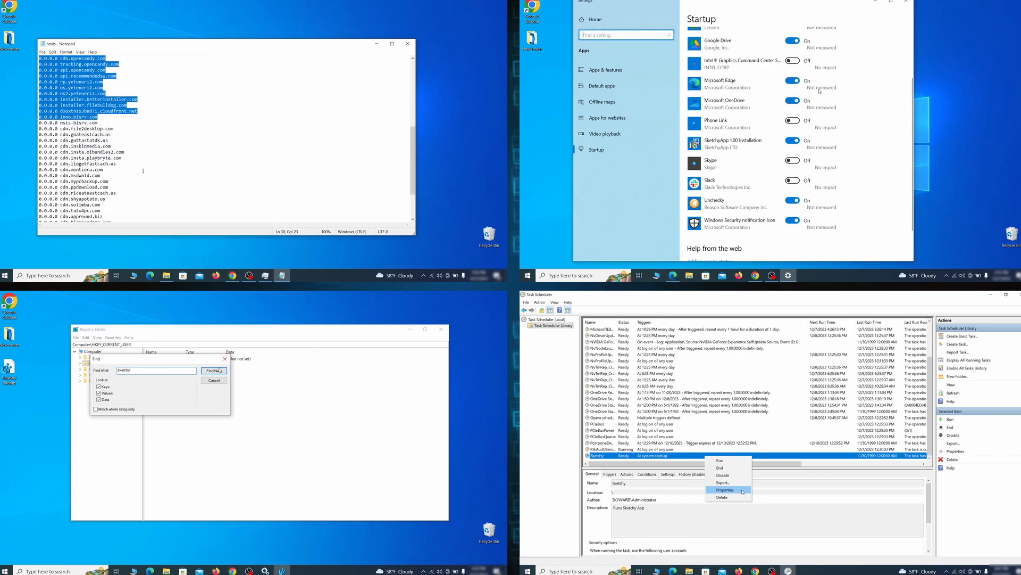
pyautogui.click(219, 369)
pyautogui.scroll(-3, 143, 171)
pyautogui.keyDown('shift'); pyautogui.click(128, 213); pyautogui.keyUp('shift')
pyautogui.scroll(-1, 819, 91)
pyautogui.click(743, 490)
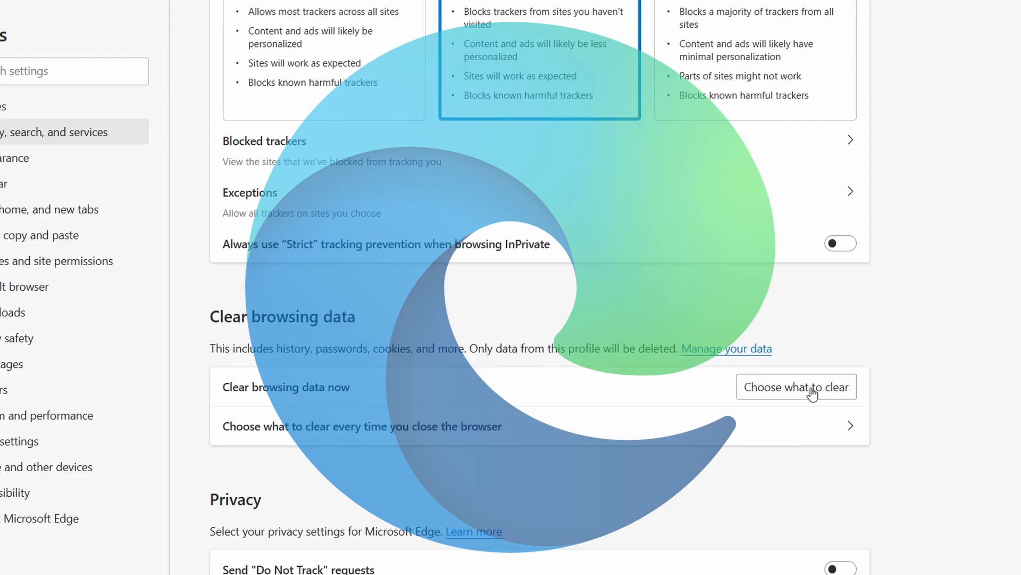
# Open Edge's choices for clearing browsing data and look through Firefox's list of alternative search engines
pyautogui.click(819, 387)
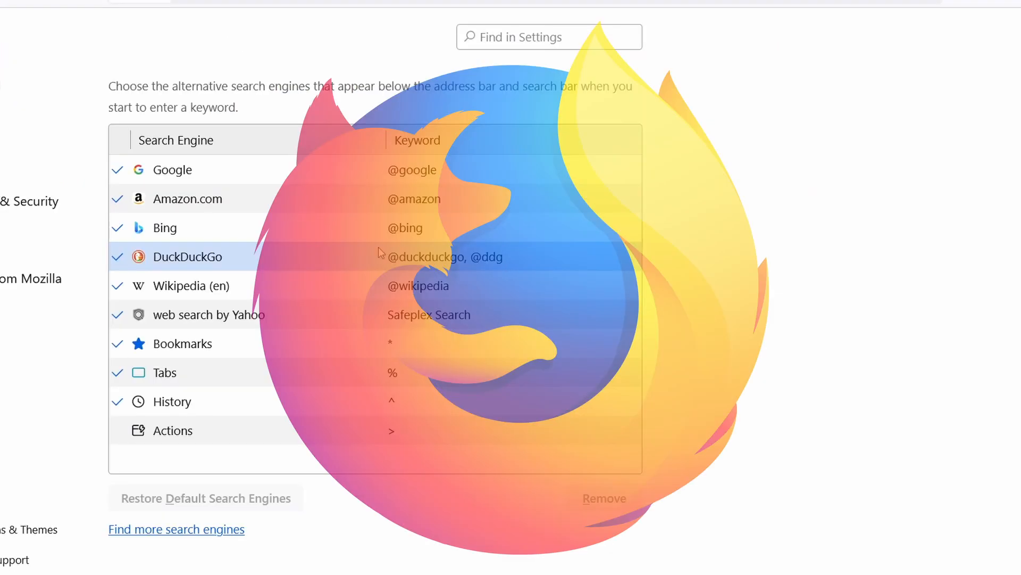
pyautogui.press('Up')
pyautogui.click(289, 258)
pyautogui.click(288, 286)
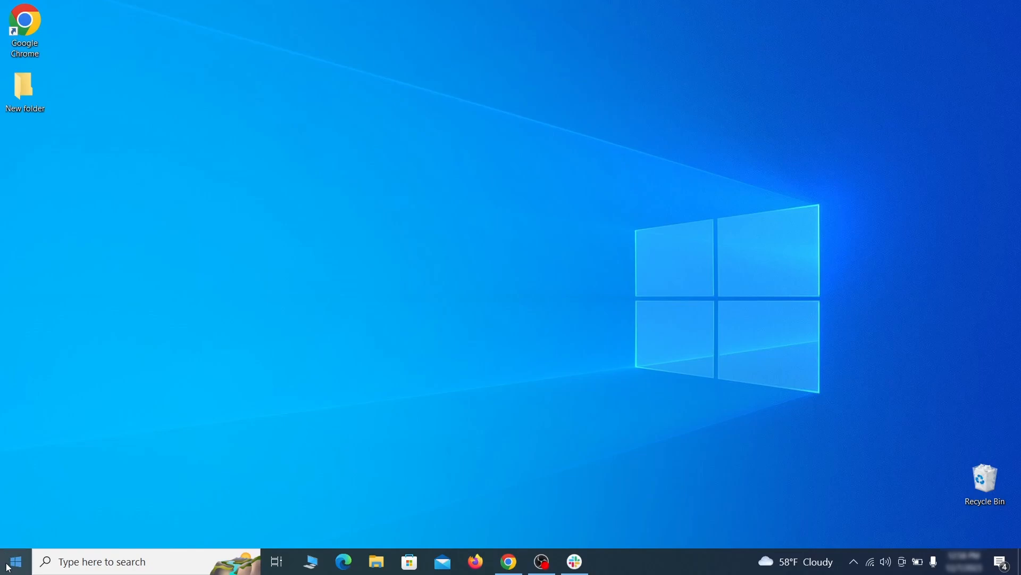
# Open the Windows 10 Recovery settings under Update & Security and restart into Advanced startup
pyautogui.click(13, 564)
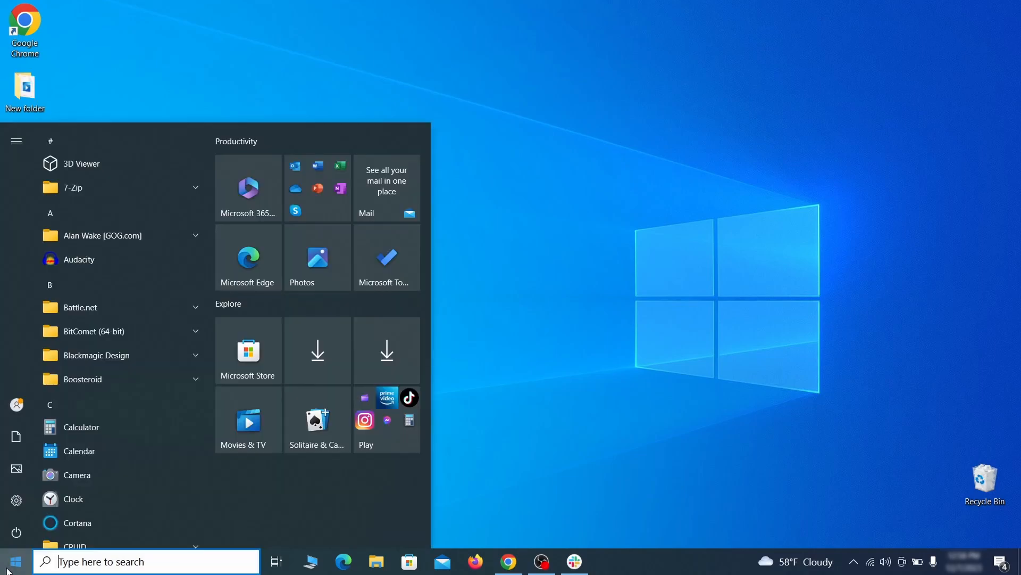
pyautogui.click(16, 498)
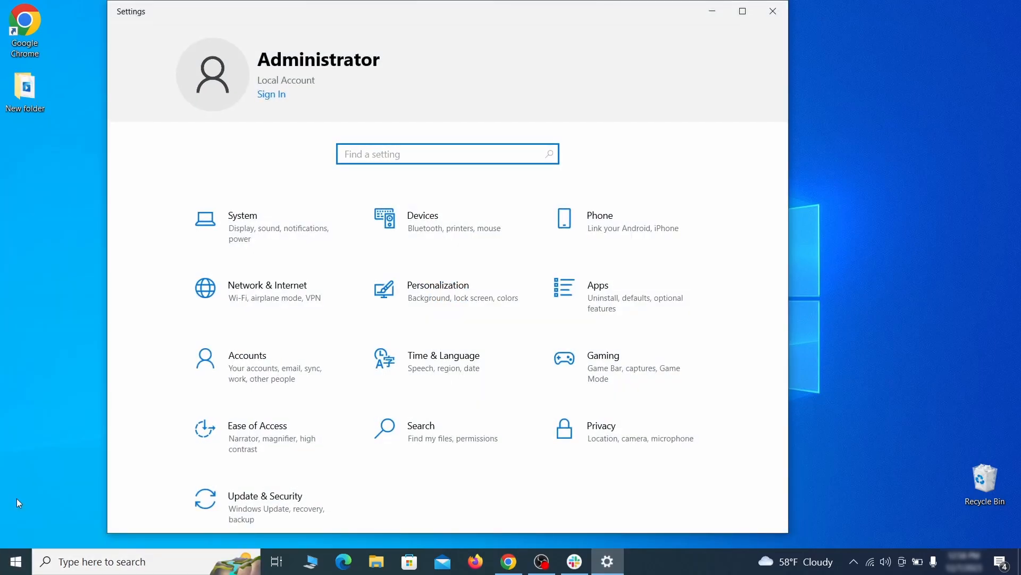
pyautogui.click(312, 506)
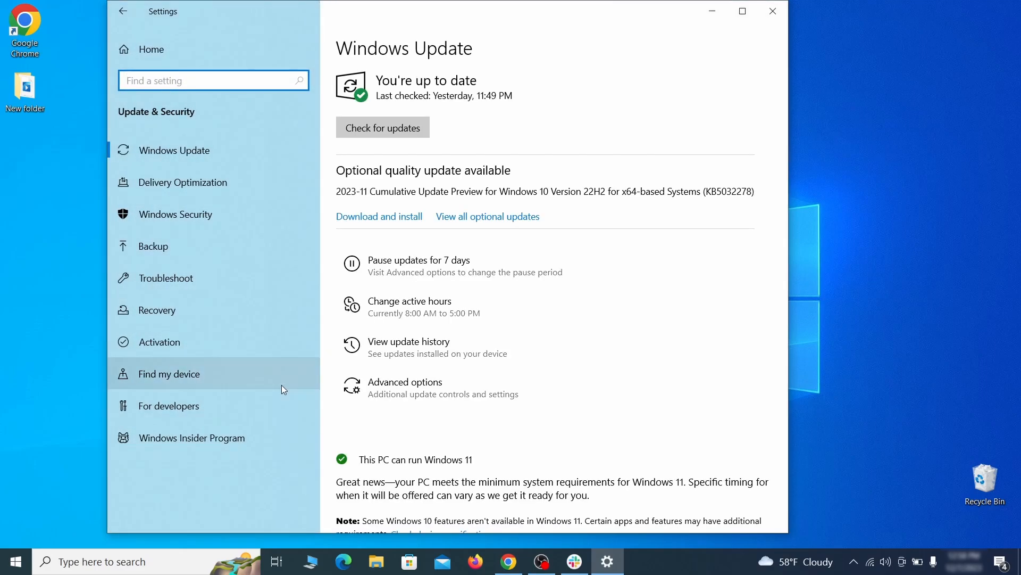
pyautogui.click(248, 312)
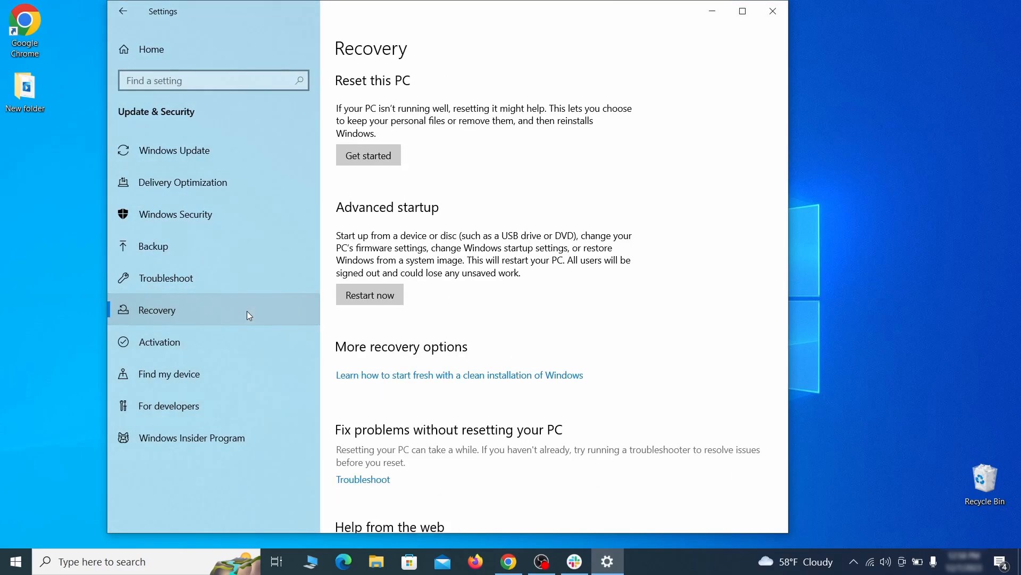
pyautogui.click(400, 305)
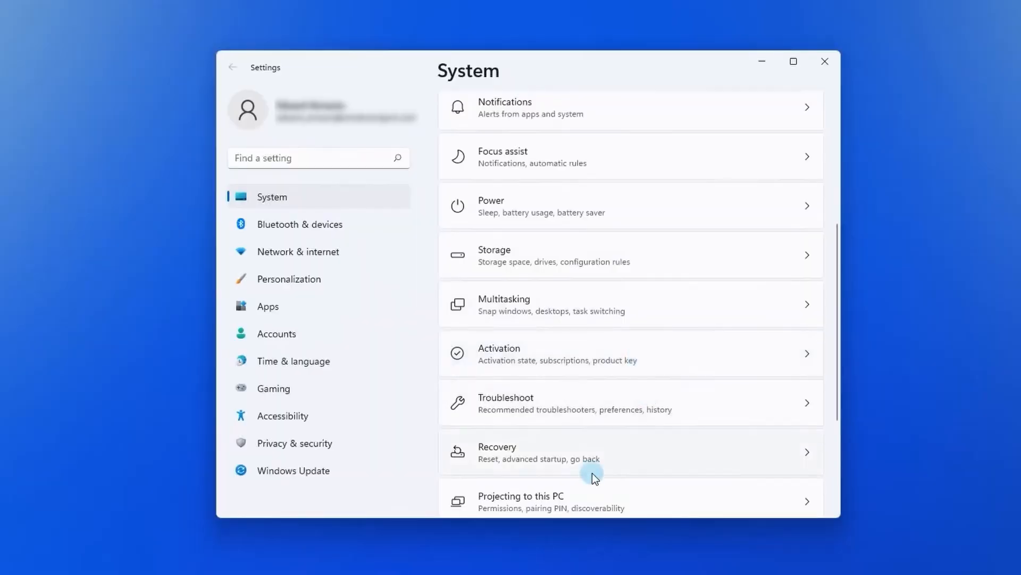
# On Windows 11, open the System Recovery settings and restart into Advanced startup
pyautogui.click(578, 452)
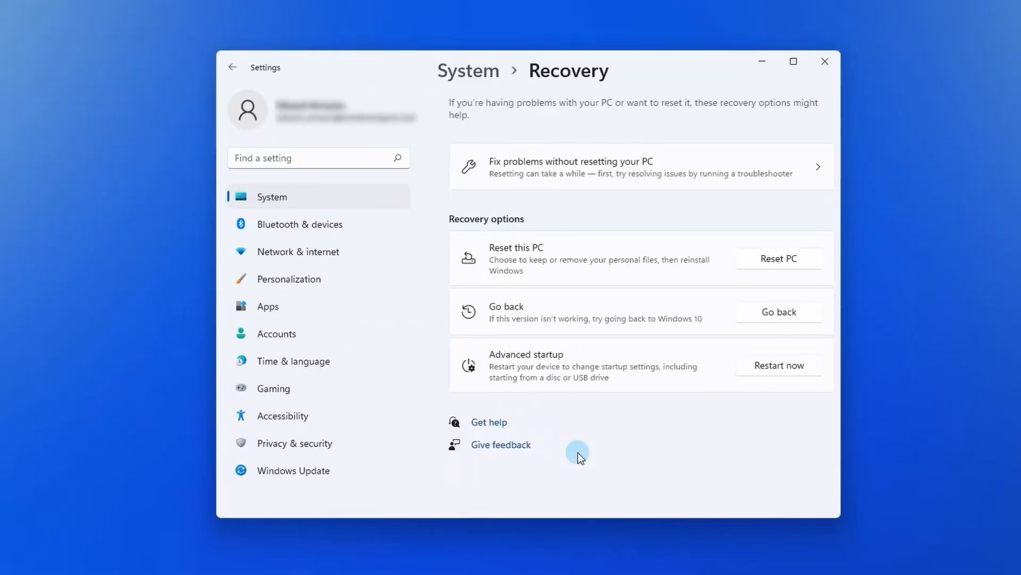
pyautogui.click(755, 372)
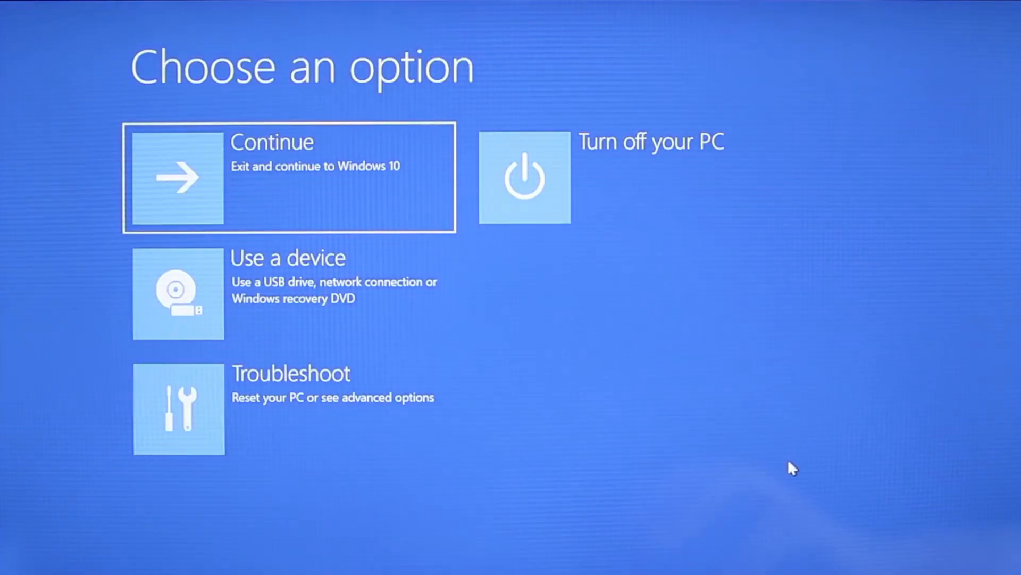
# Go through the advanced troubleshooting options to Start-up Settings and restart the PC to change the Windows start-up options
pyautogui.click(319, 425)
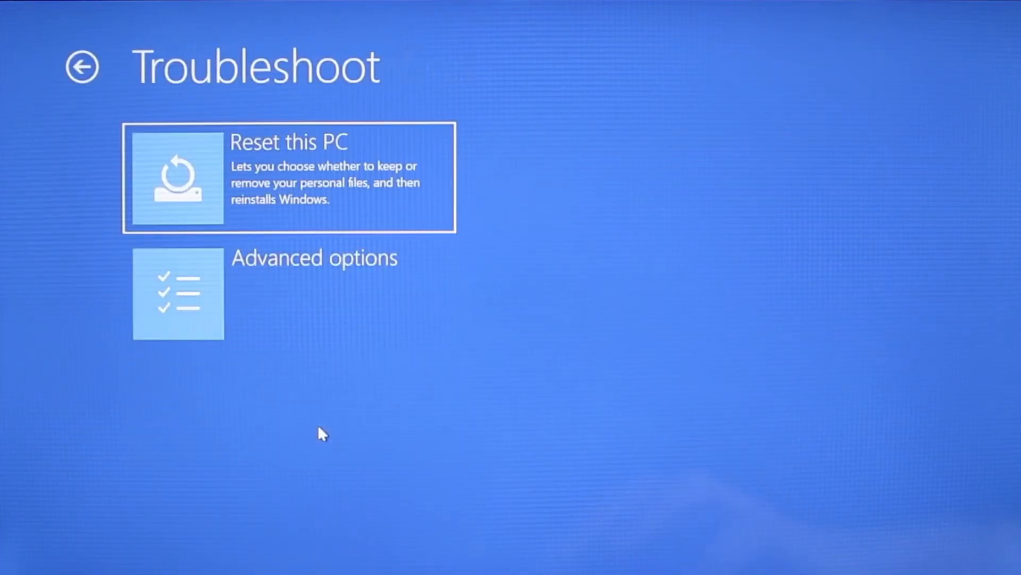
pyautogui.click(322, 299)
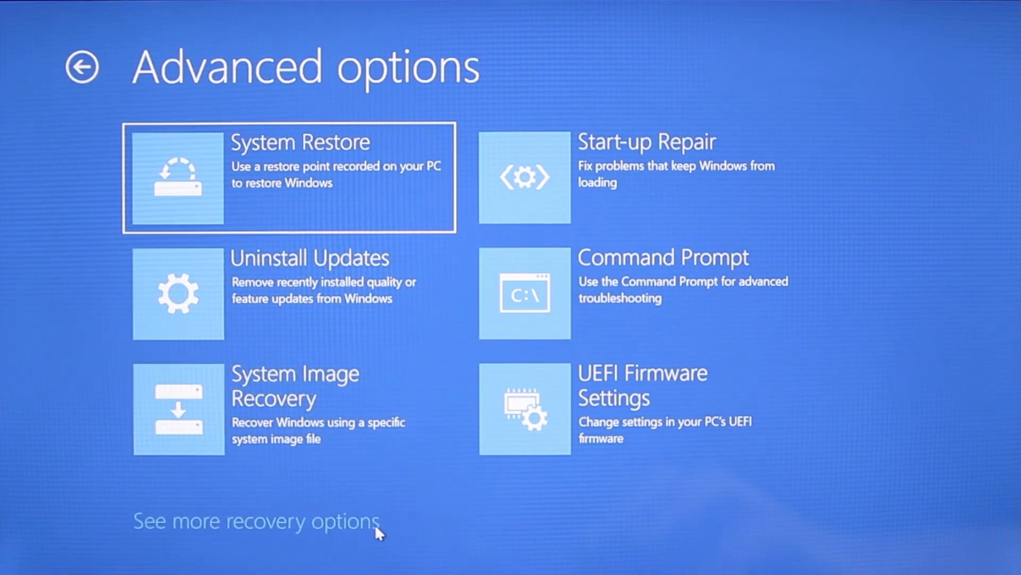
pyautogui.click(375, 524)
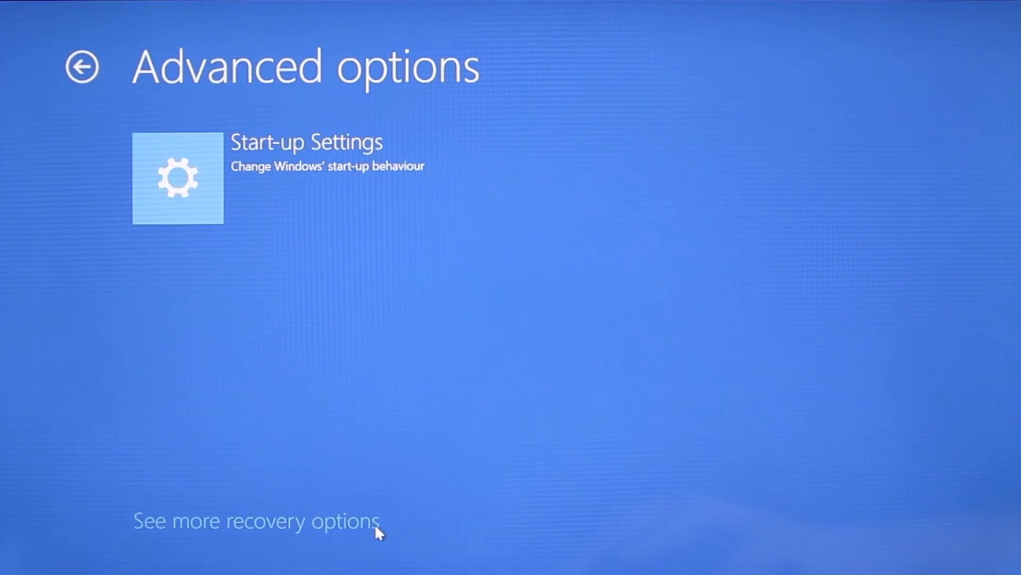
pyautogui.click(275, 163)
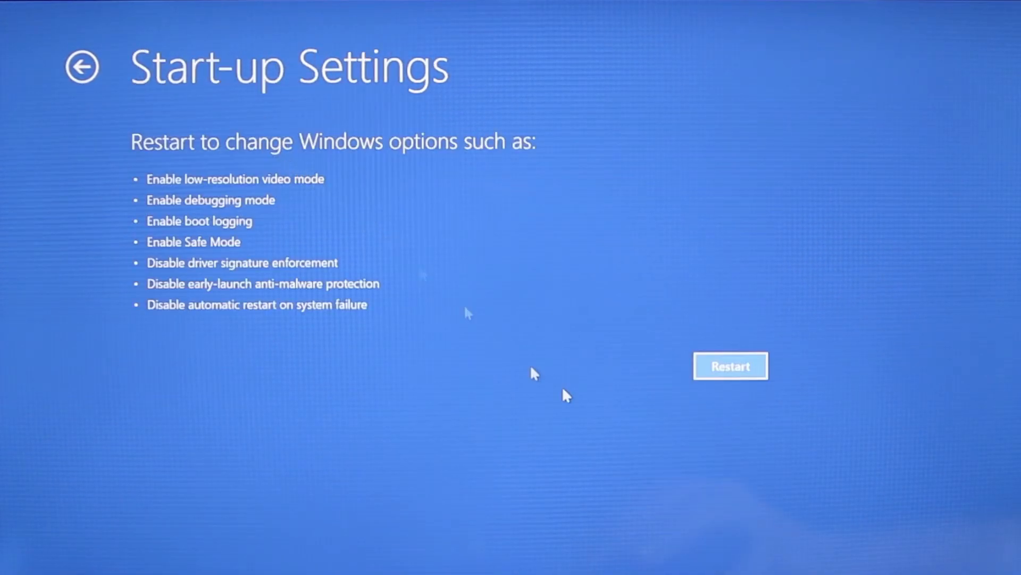
pyautogui.click(718, 367)
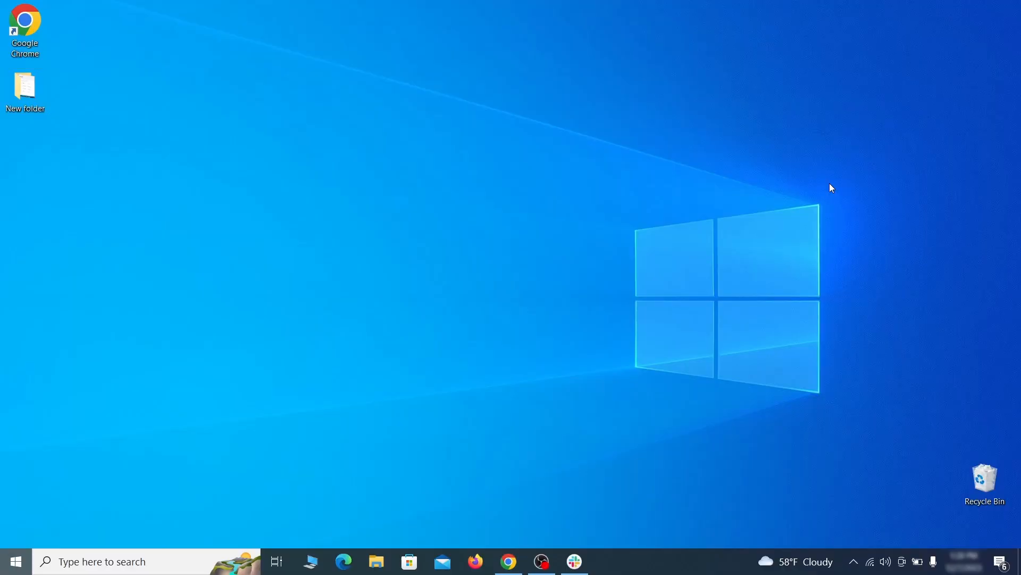
# Find and open Apps & features and sort the installed apps by install date
pyautogui.press('super')
pyautogui.write('apps &')
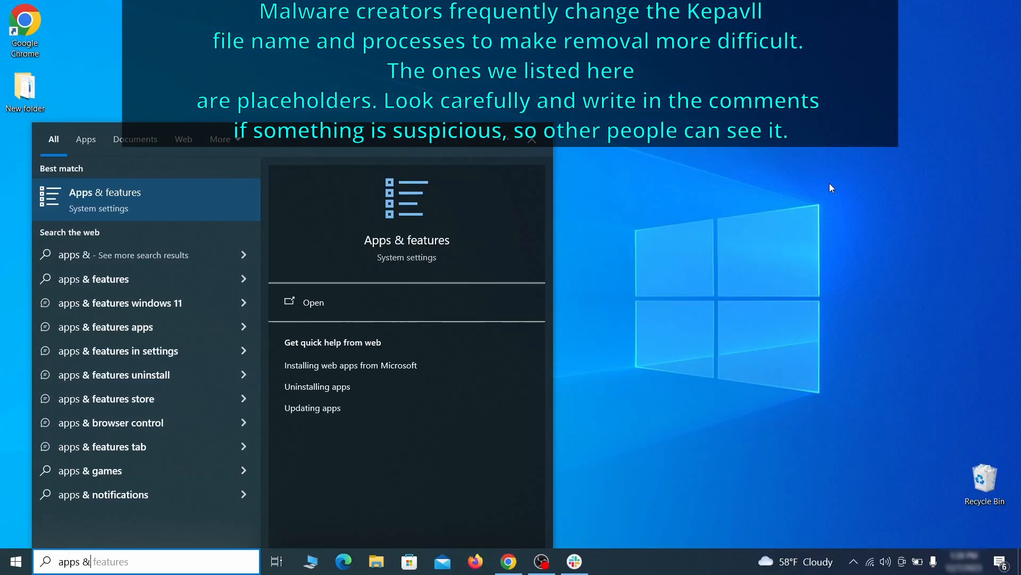
pyautogui.write(' features')
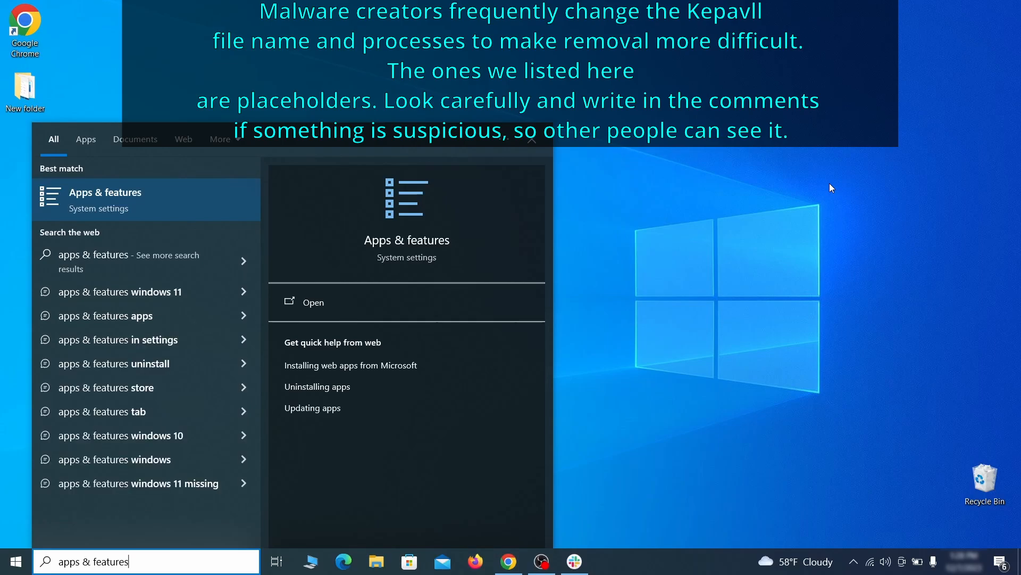
pyautogui.press('Return')
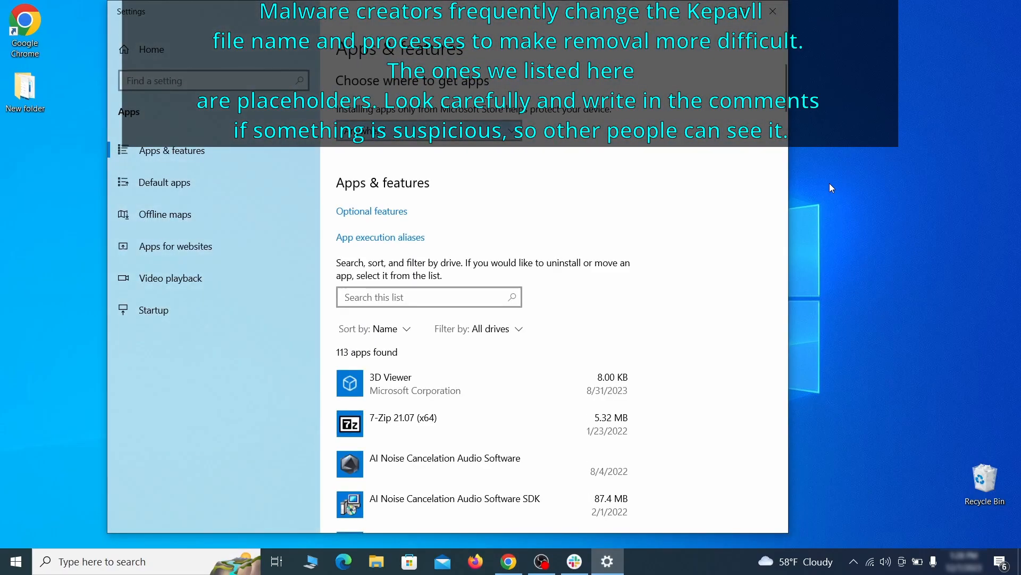
pyautogui.click(403, 330)
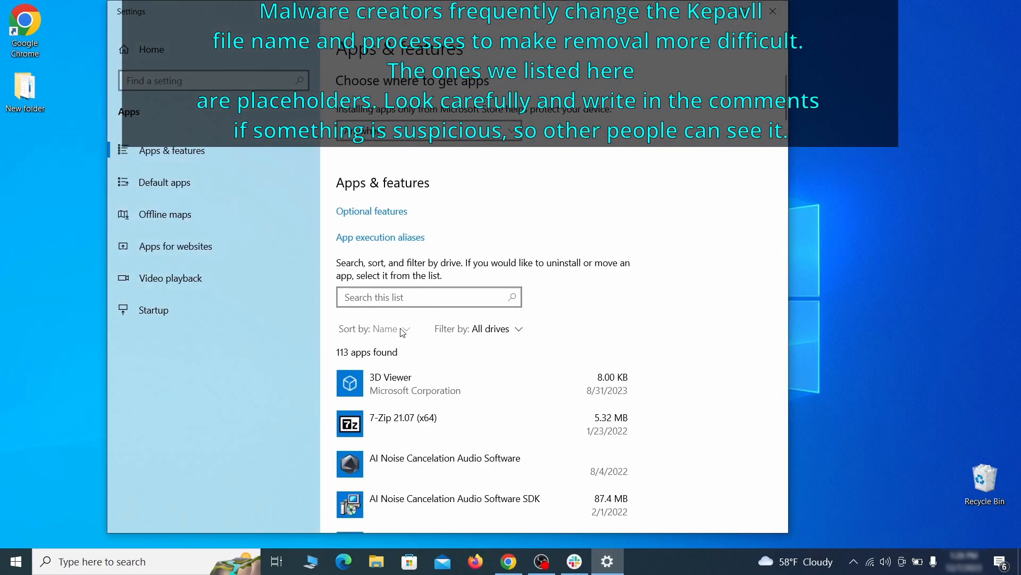
pyautogui.click(384, 398)
pyautogui.scroll(-2, 576, 334)
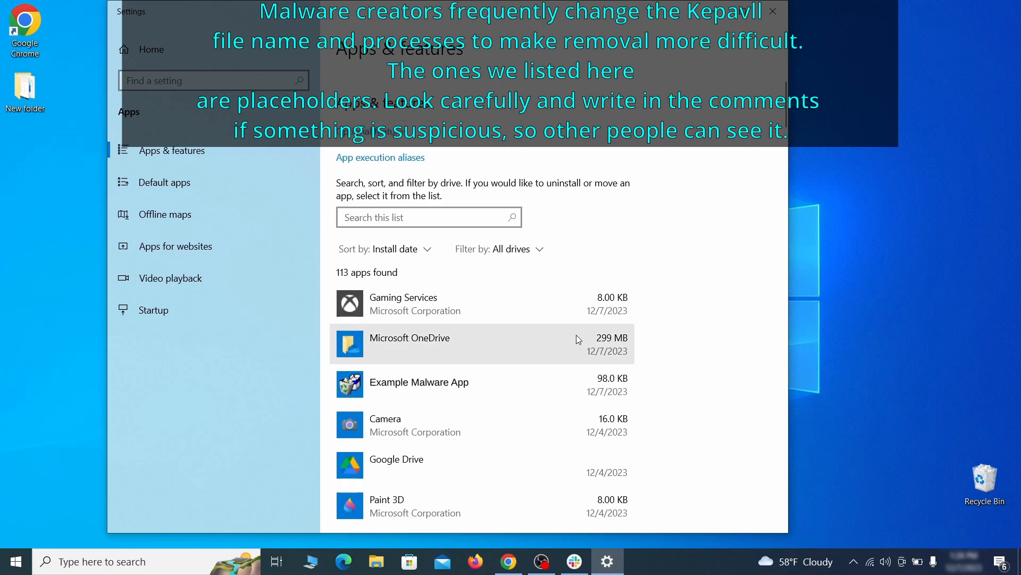
# Uninstall Example Malware App, confirm its removal and close the Settings window
pyautogui.click(522, 382)
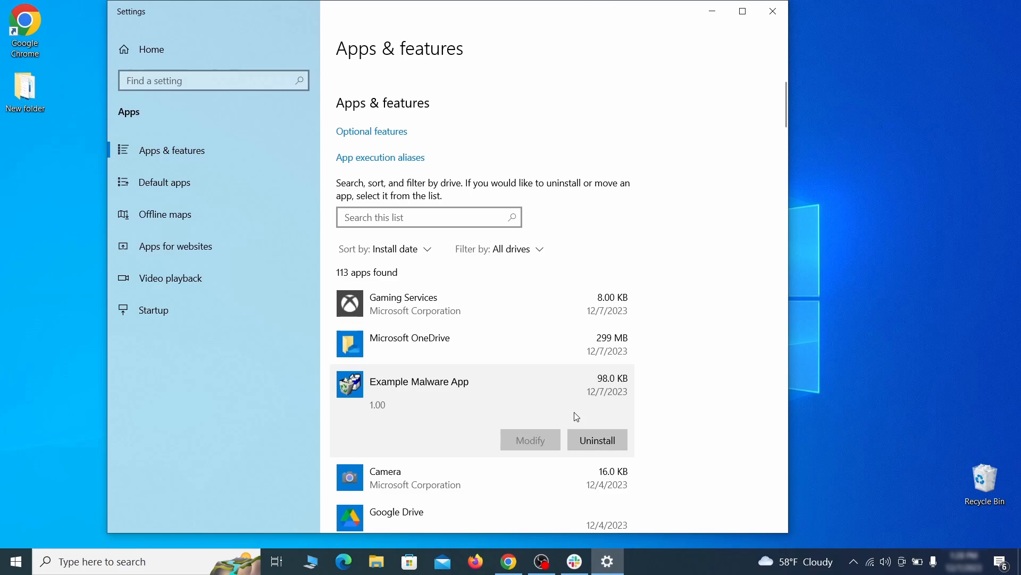
pyautogui.click(611, 441)
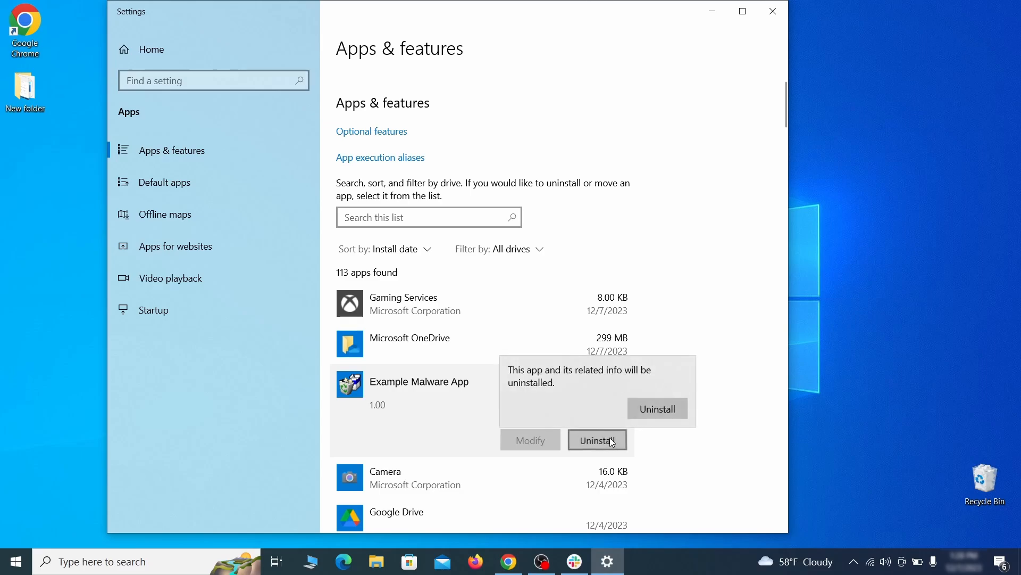
pyautogui.click(671, 411)
pyautogui.click(586, 401)
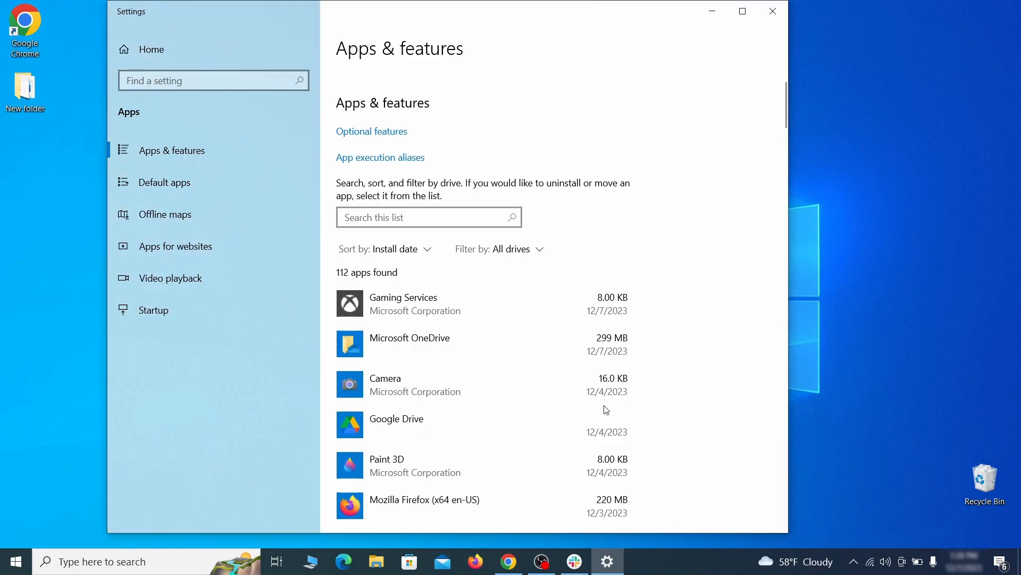
pyautogui.click(774, 11)
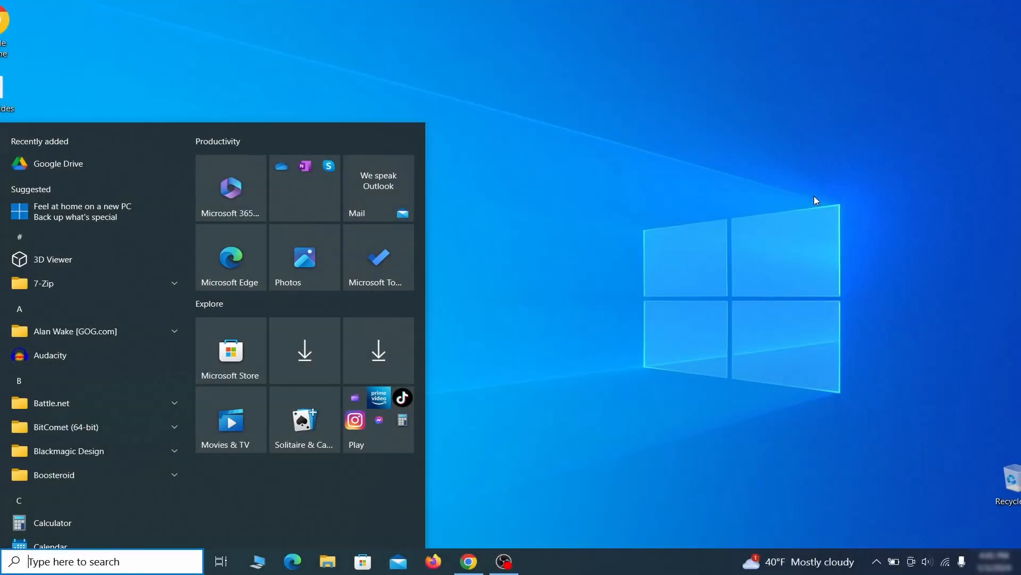
# Search Windows for "create a restore point" and open the matching System Protection settings
pyautogui.write('create a')
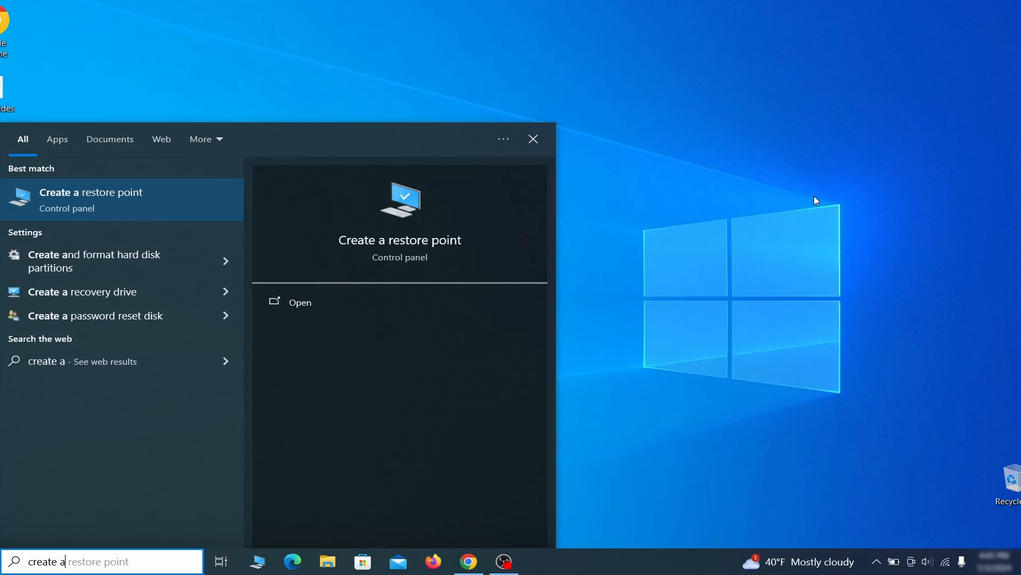
pyautogui.write(' restore poi')
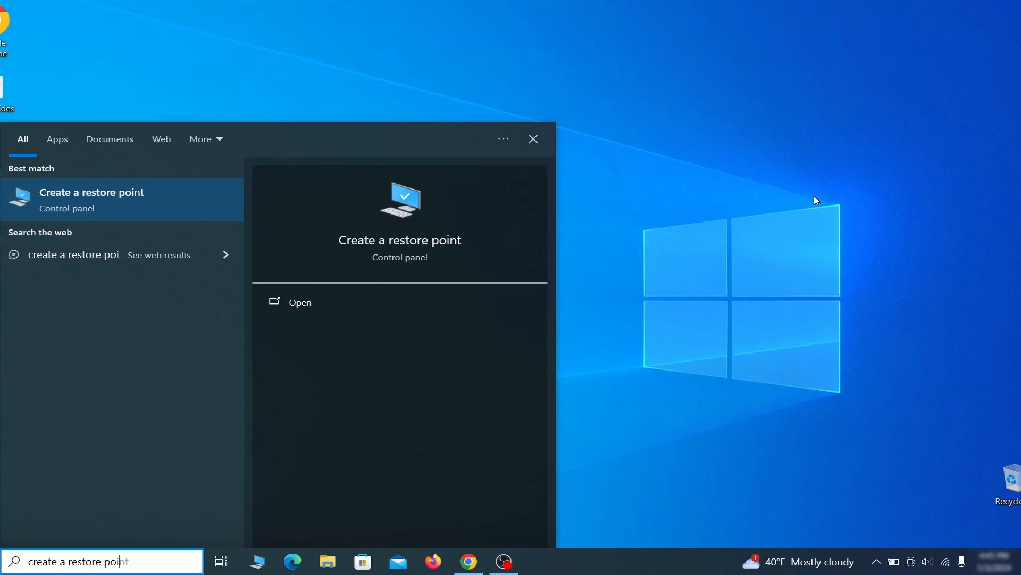
pyautogui.write('nt')
pyautogui.press('Return')
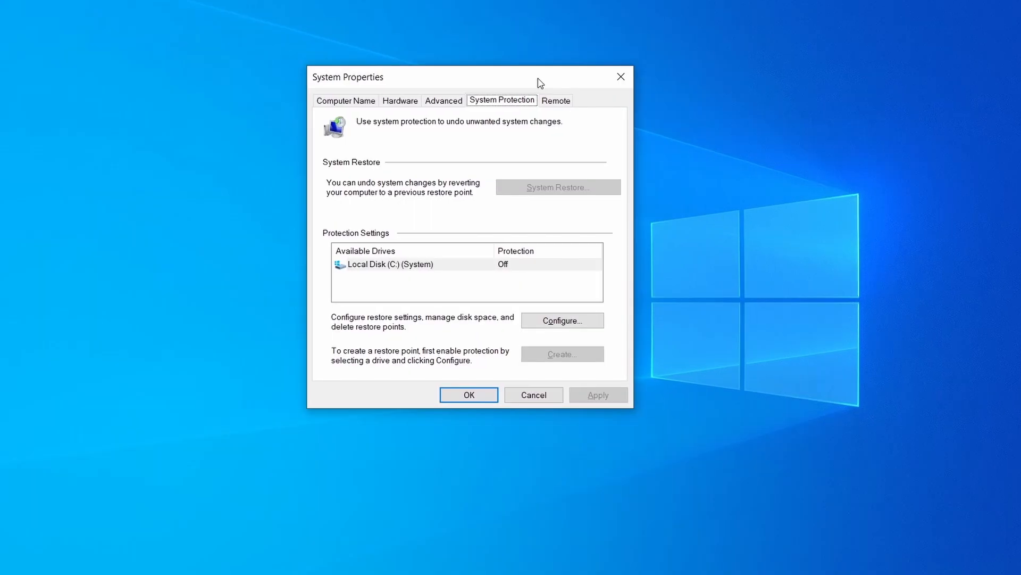
# Turn on system protection for Local Disk (C:) with a maximum disk space usage of 4%
pyautogui.click(460, 267)
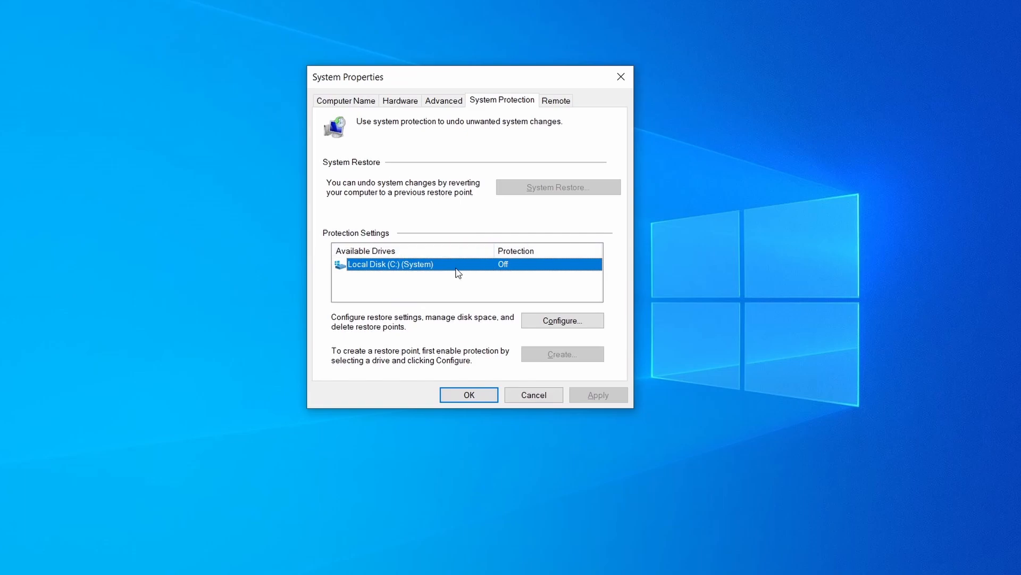
pyautogui.click(584, 322)
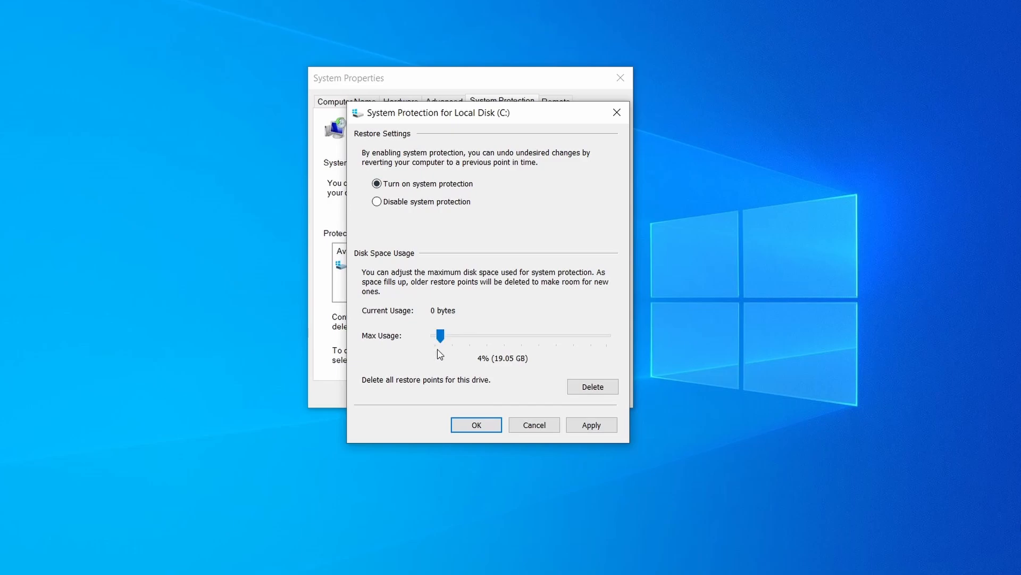
pyautogui.click(590, 425)
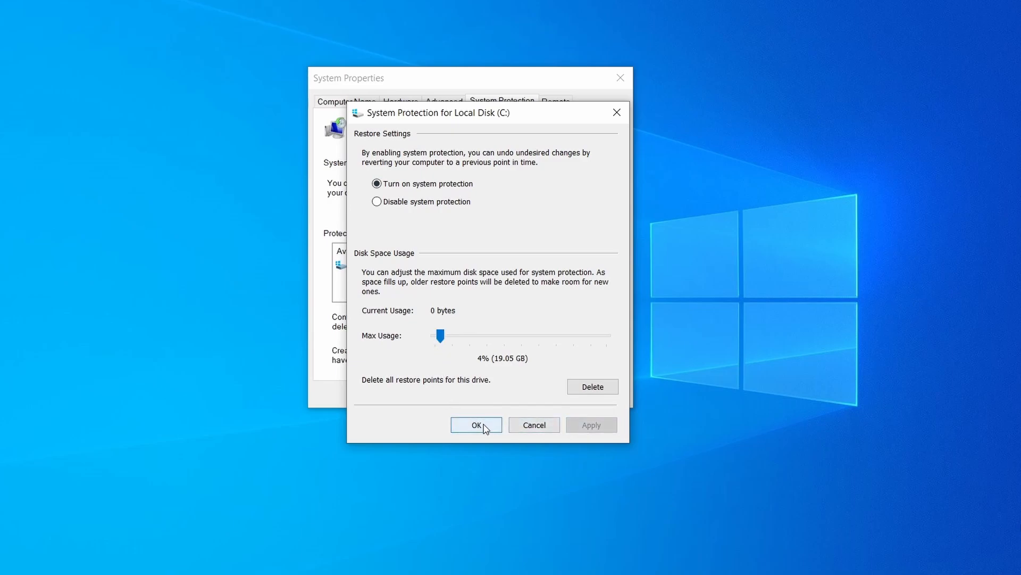
pyautogui.click(481, 424)
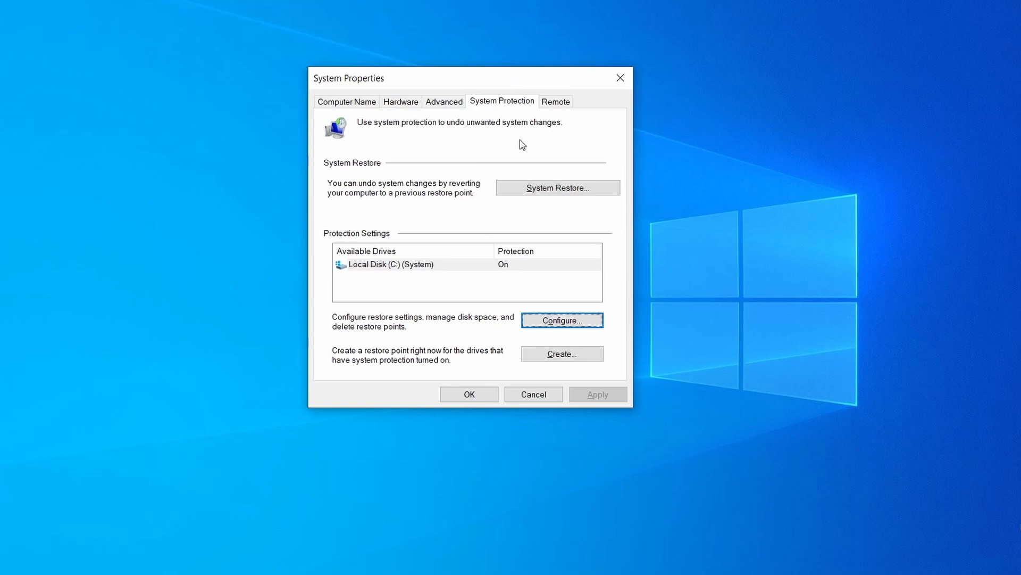
# Create a restore point with the description "Restore Point 1"
pyautogui.click(572, 361)
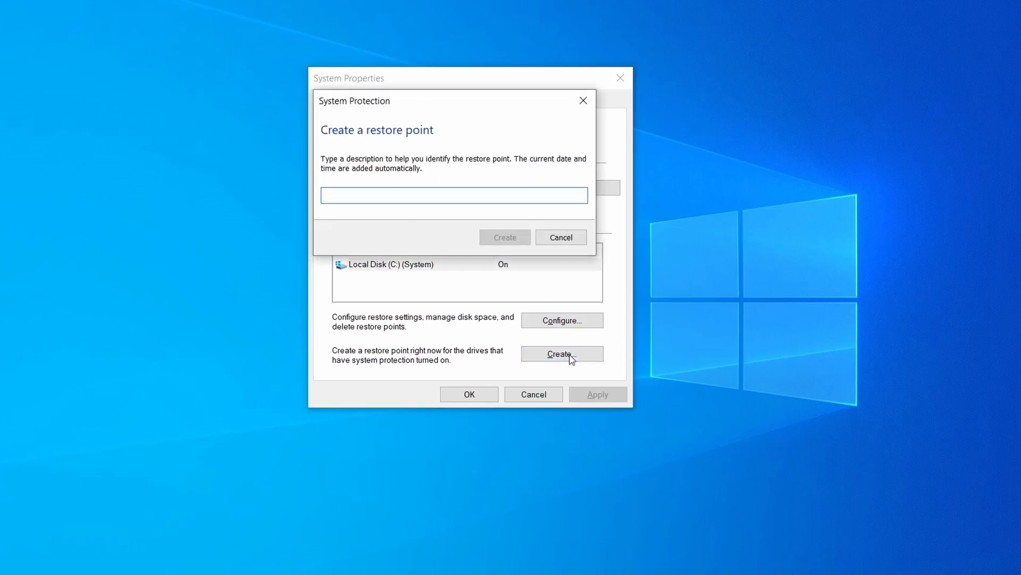
pyautogui.write('Restore Point 1')
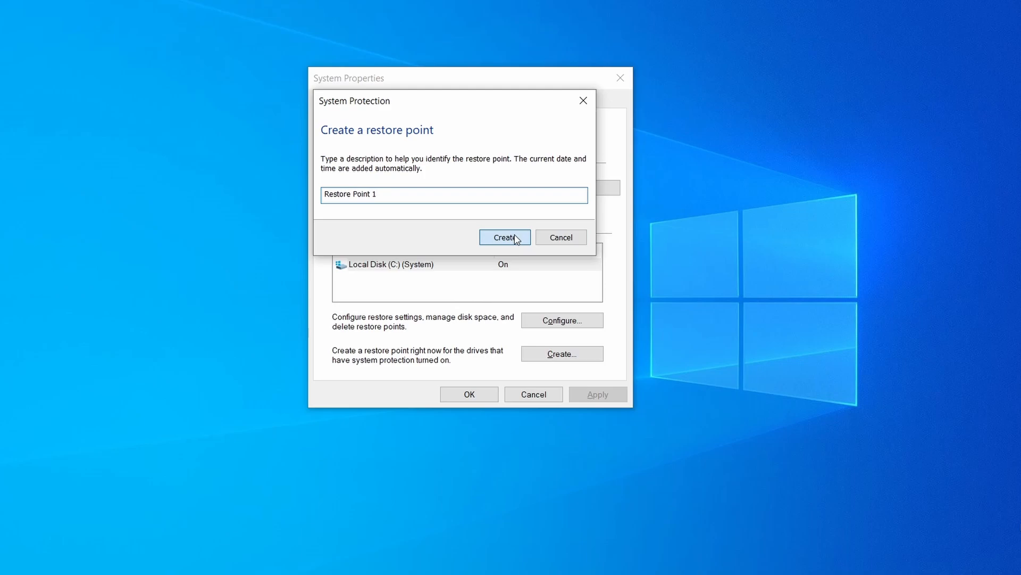
pyautogui.click(515, 235)
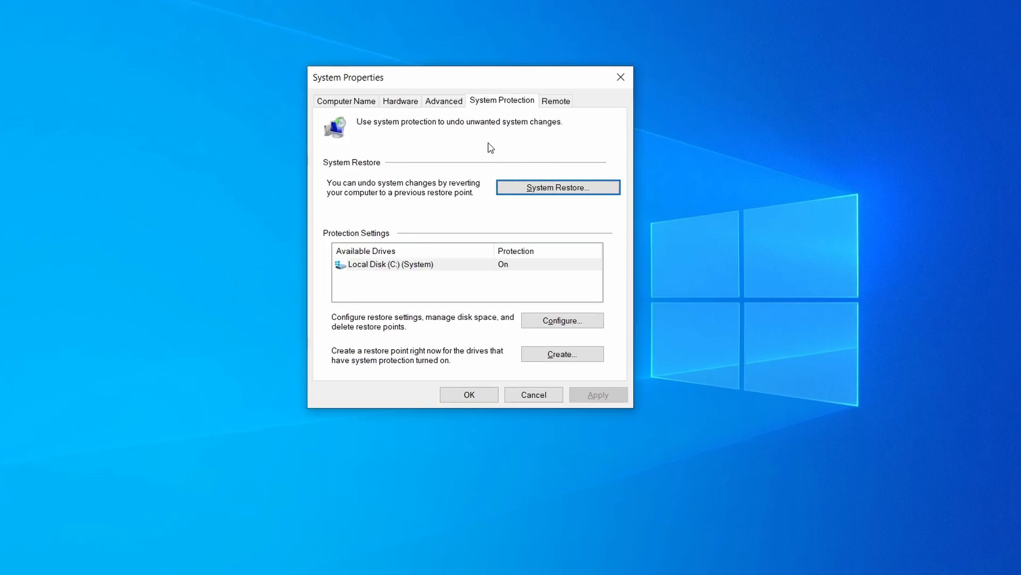
# Start System Restore and proceed to selecting a restore point
pyautogui.click(600, 192)
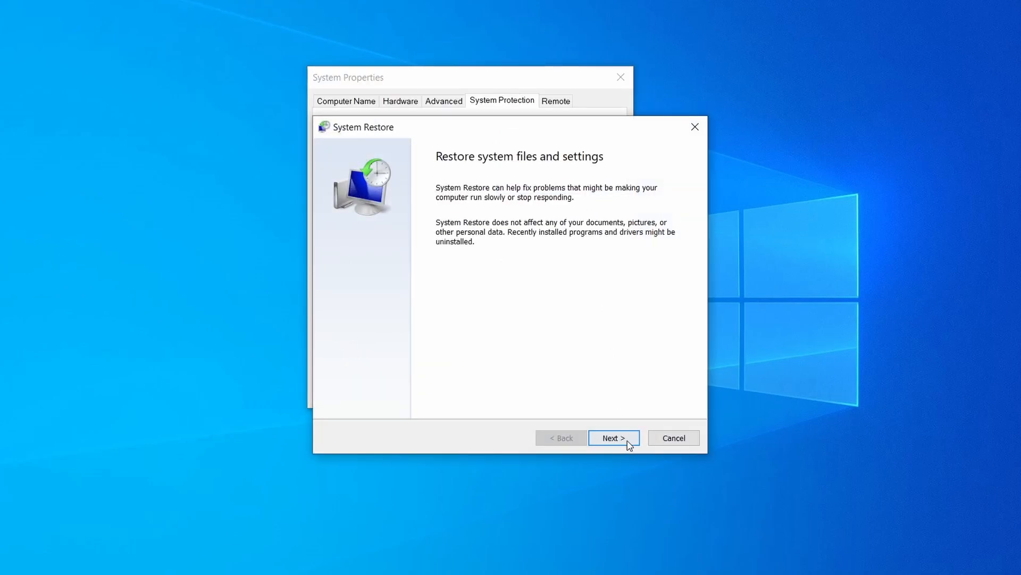
pyautogui.click(628, 441)
pyautogui.click(504, 246)
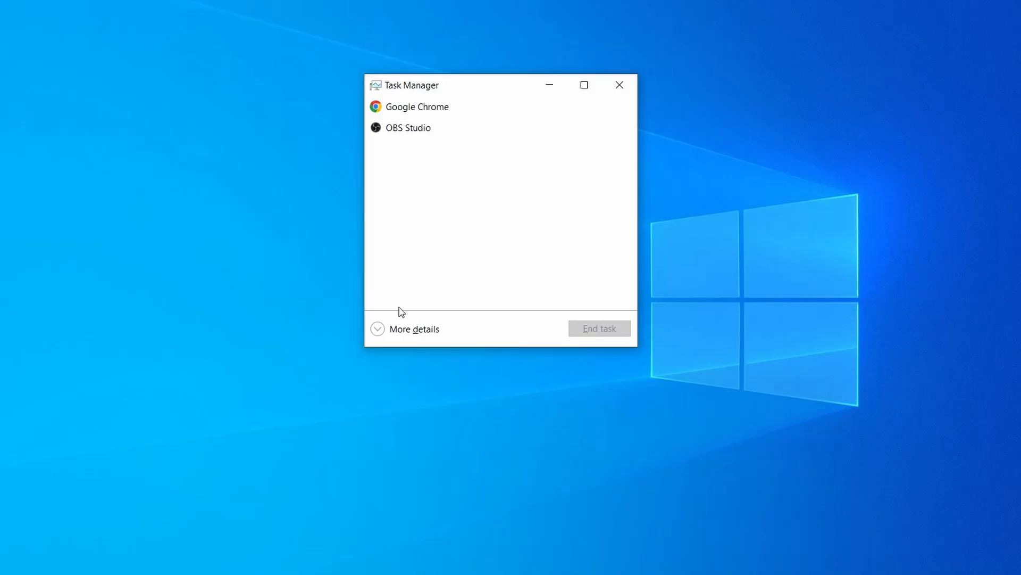
# Expand Task Manager to its detailed view and sort the processes by CPU, then by memory usage
pyautogui.click(379, 329)
pyautogui.click(502, 122)
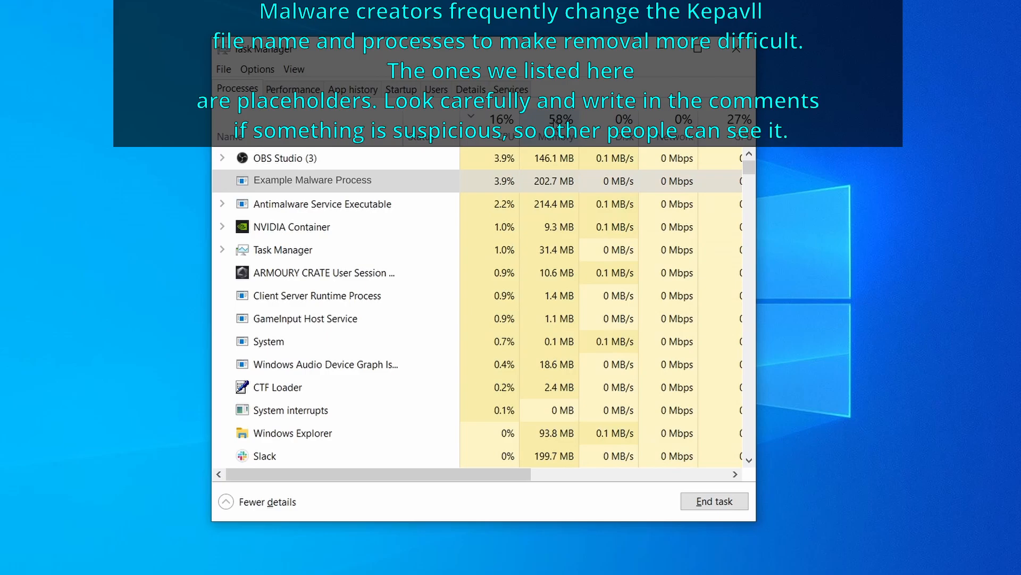
pyautogui.click(556, 131)
# Open the file location of Example Malware Process from the process list
pyautogui.click(490, 207)
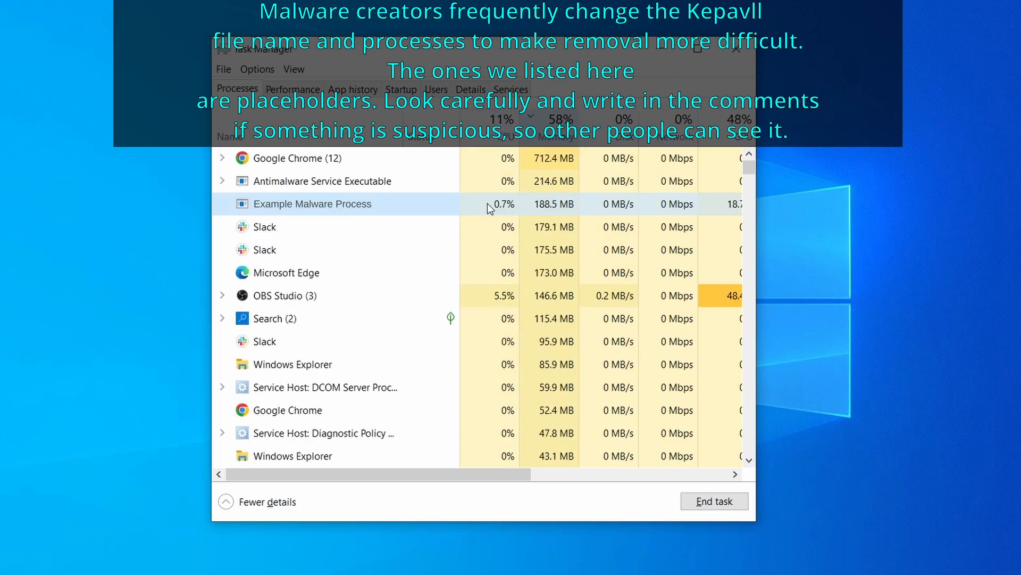
pyautogui.rightClick(487, 203)
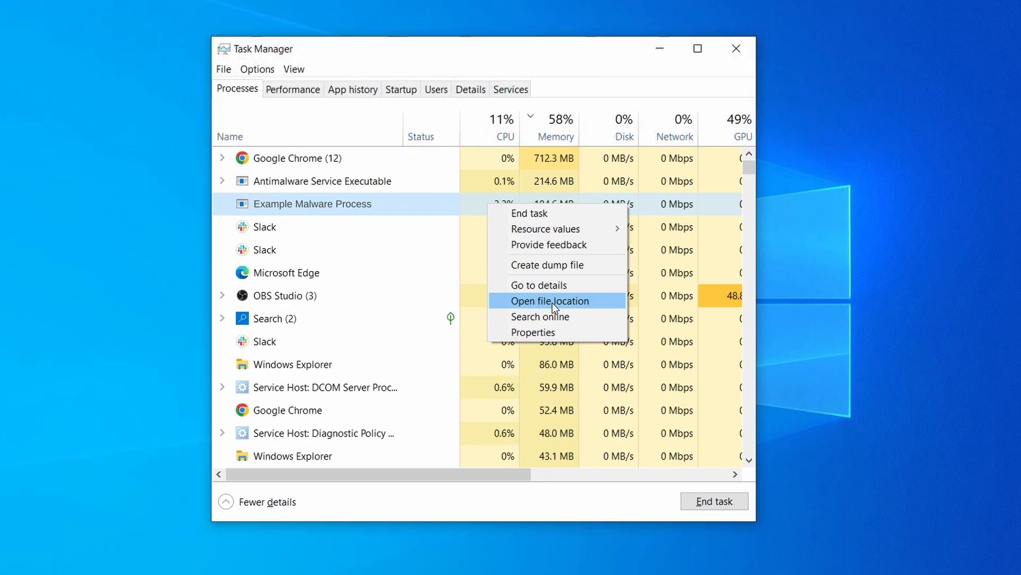
pyautogui.click(553, 303)
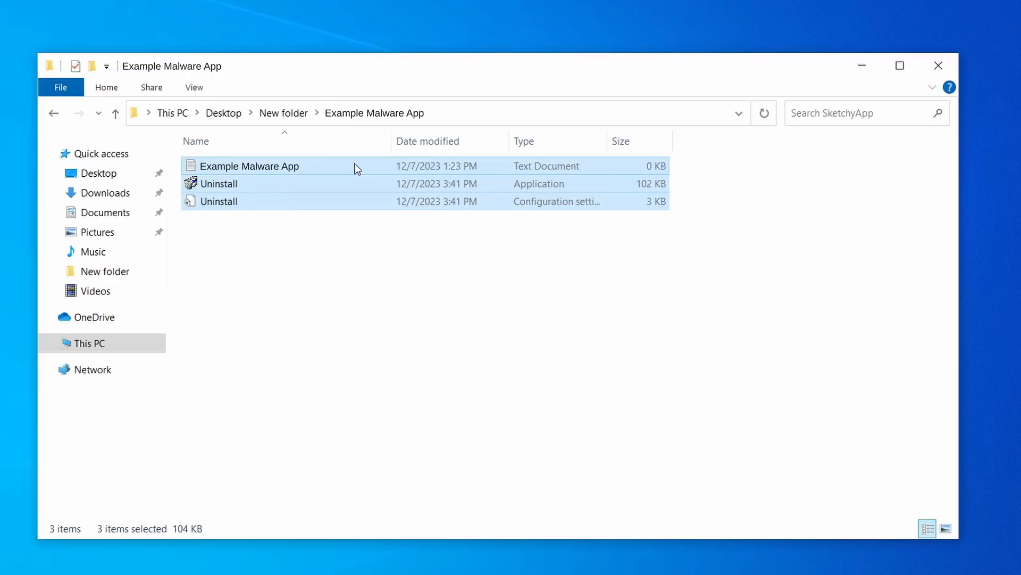
# Delete all selected files in the Example Malware App folder and close the folder window
pyautogui.rightClick(353, 166)
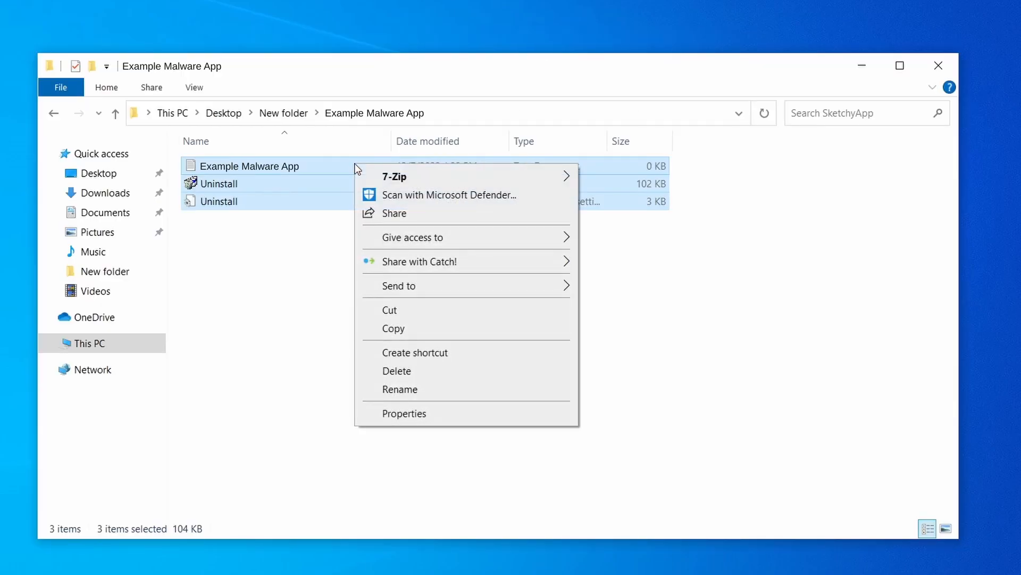
pyautogui.click(443, 372)
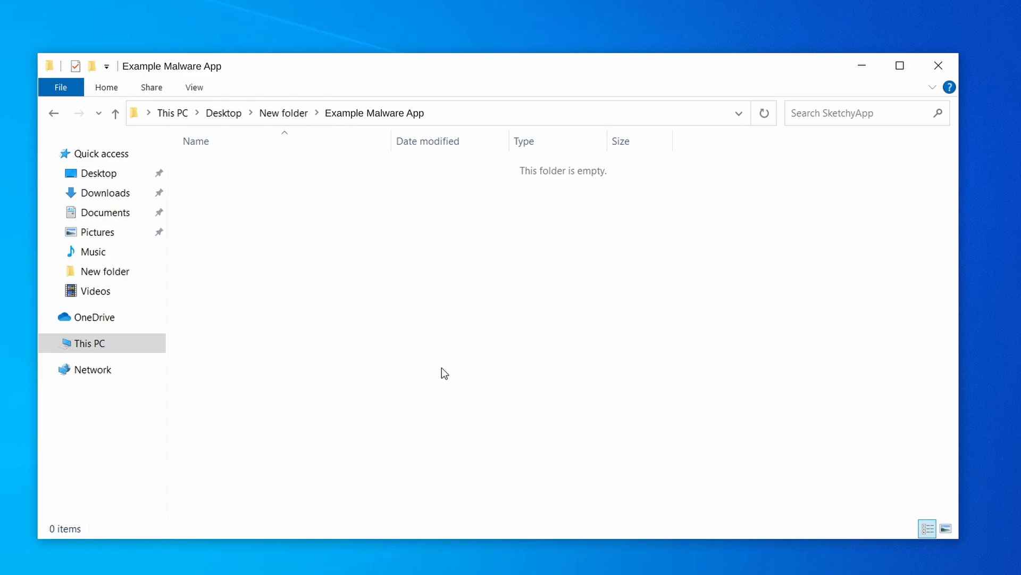
pyautogui.click(939, 64)
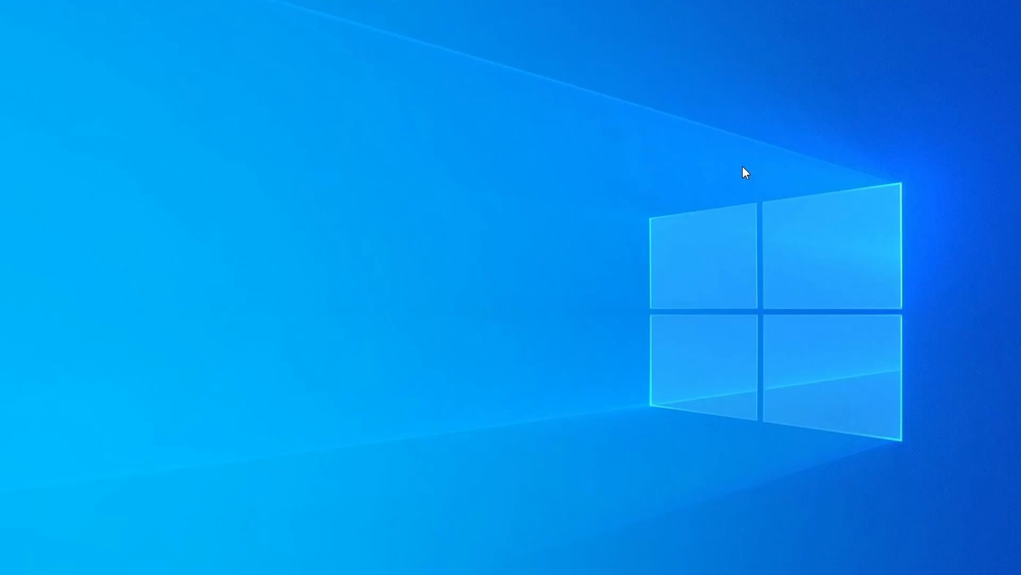
# Reopen Task Manager, sort processes by CPU and then memory, and bring up the available actions for Example Malware App
pyautogui.hotkey('ctrl', 'shift', 'Escape')
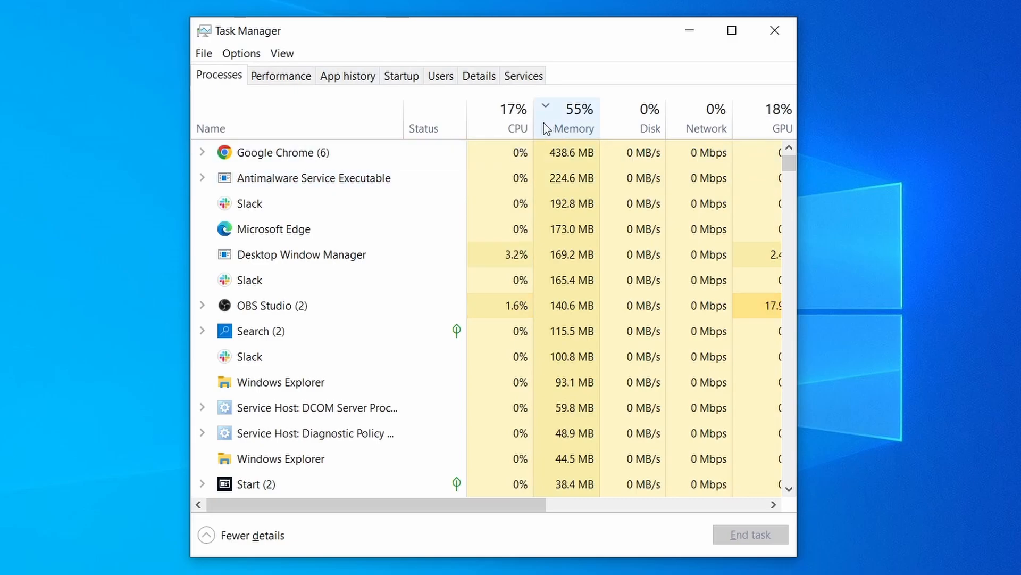
pyautogui.click(493, 126)
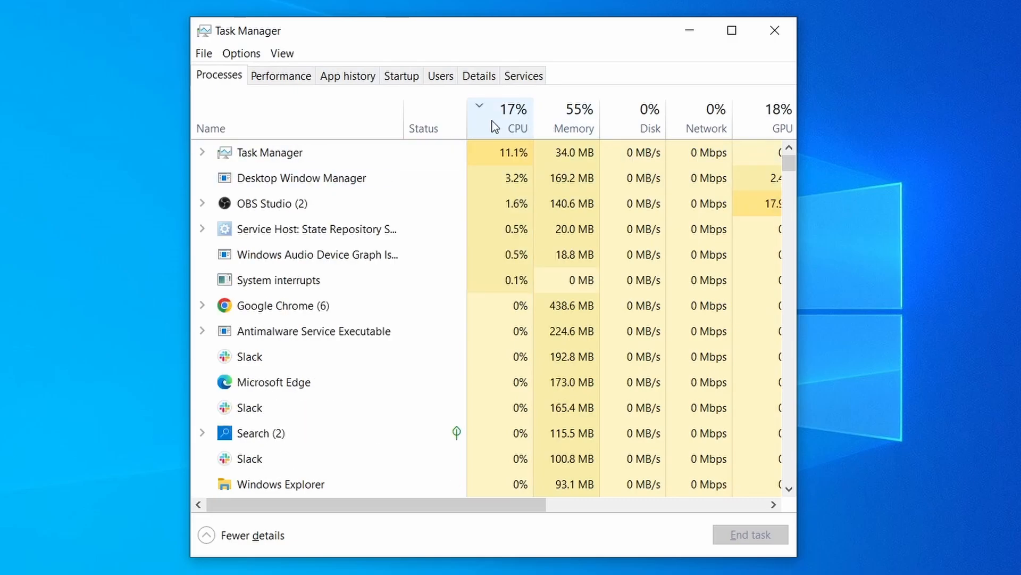
pyautogui.click(580, 117)
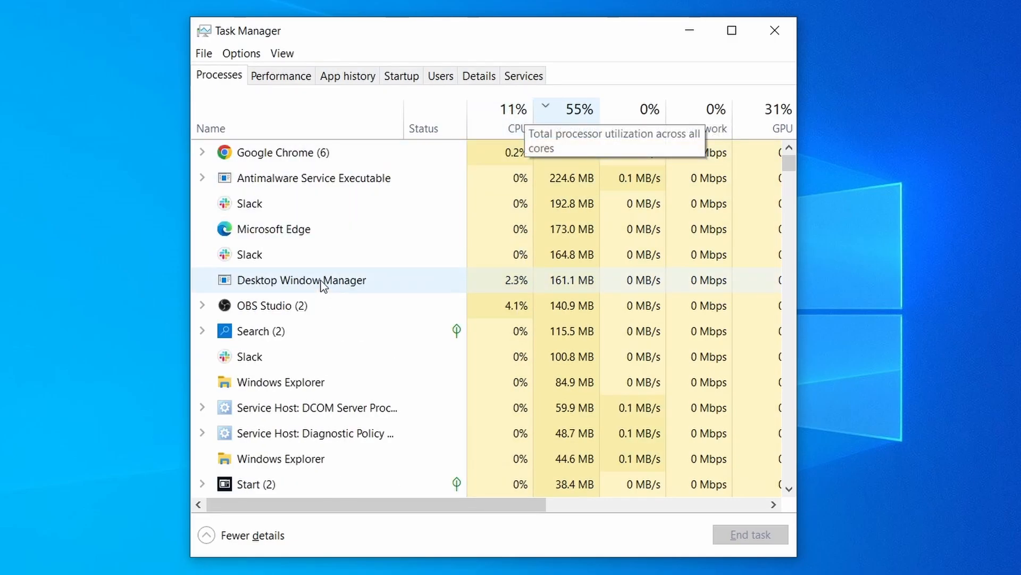
pyautogui.scroll(-2, 383, 319)
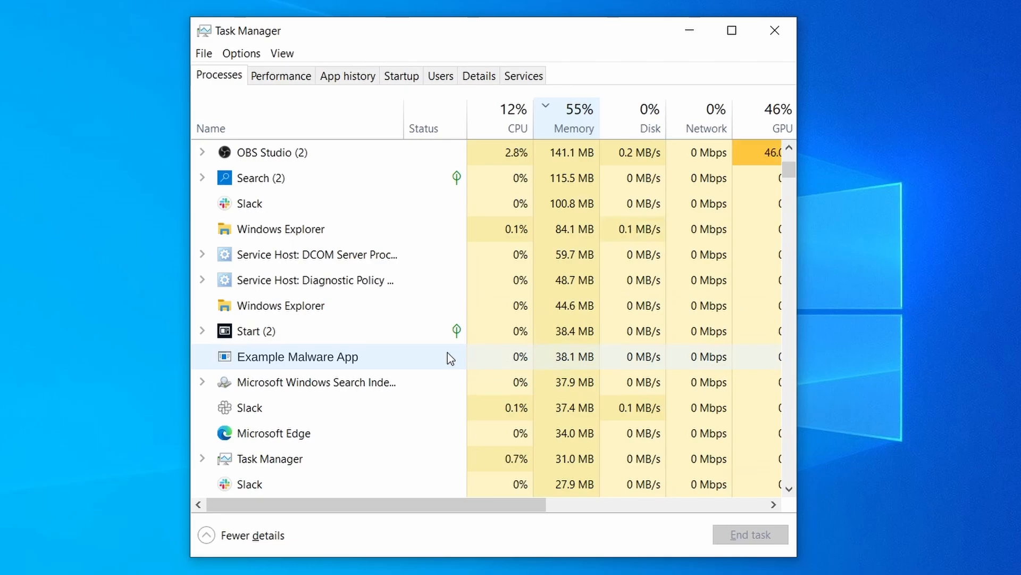
pyautogui.rightClick(448, 353)
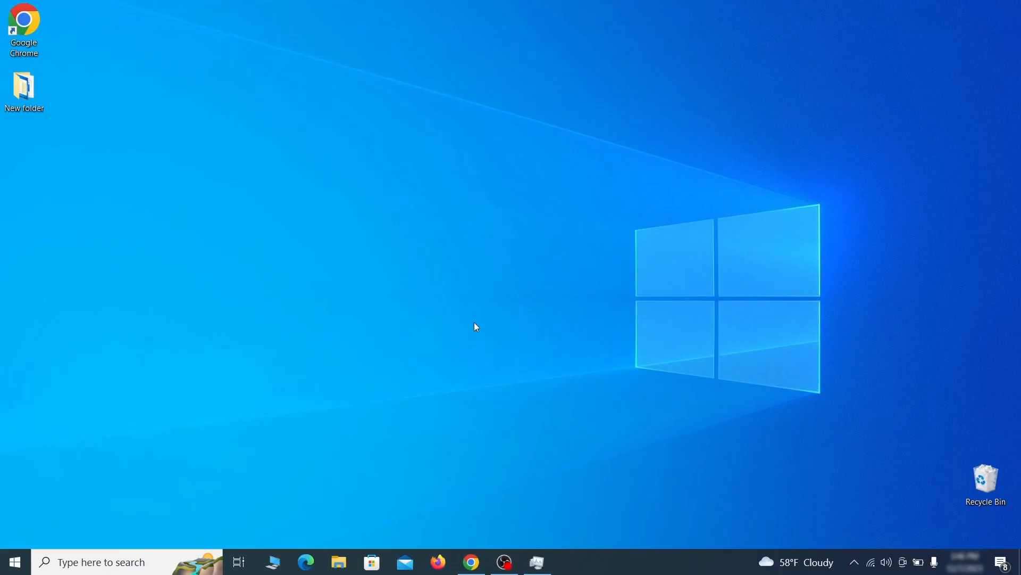
# Search Windows for "view network connections" and open the Network Connections window
pyautogui.click(15, 562)
pyautogui.write('view network connectio')
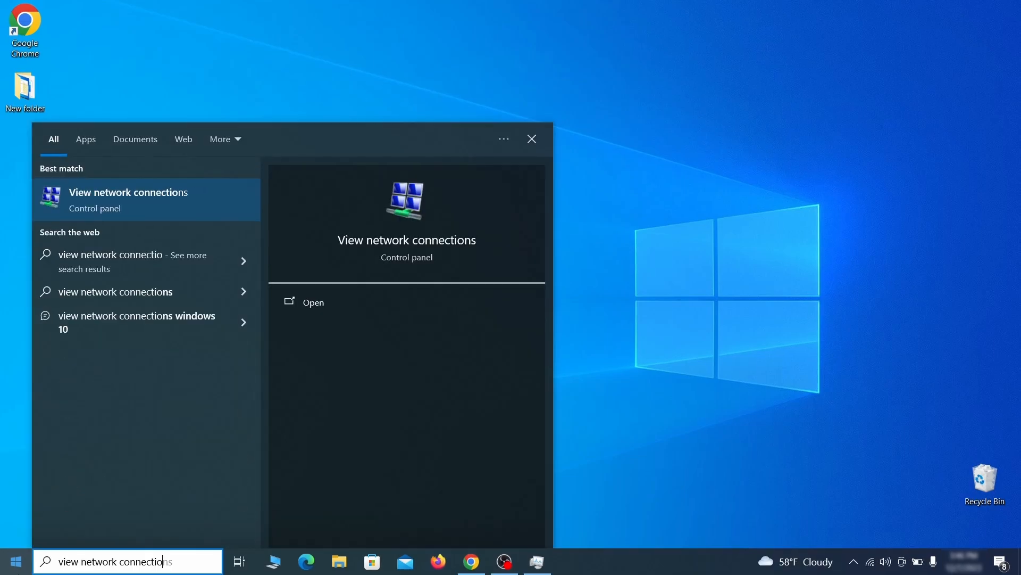
pyautogui.write('ns')
pyautogui.press('Return')
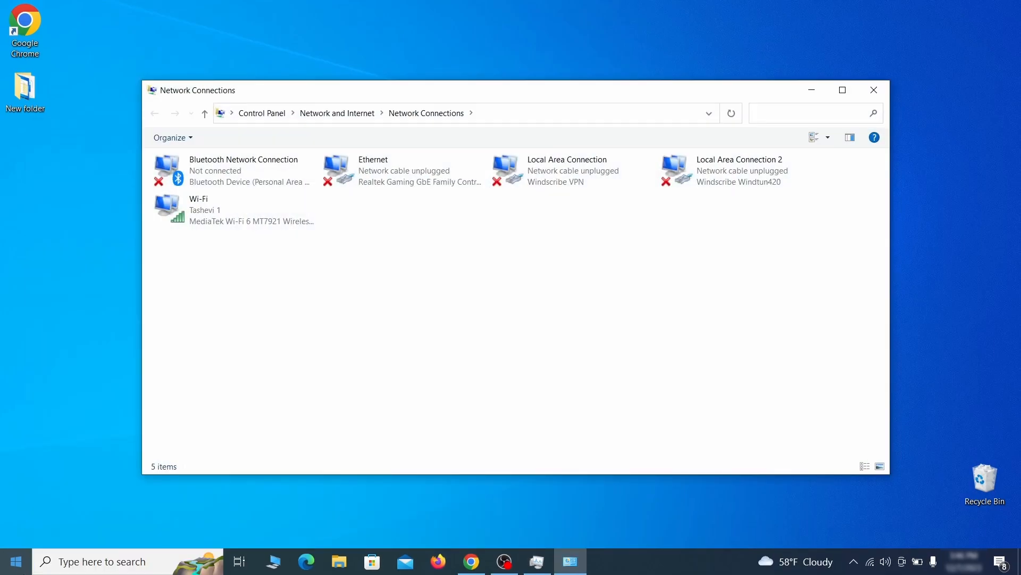
# Open the Wi-Fi adapter's properties and display the Internet Protocol Version 4 (TCP/IPv4) properties
pyautogui.click(186, 208)
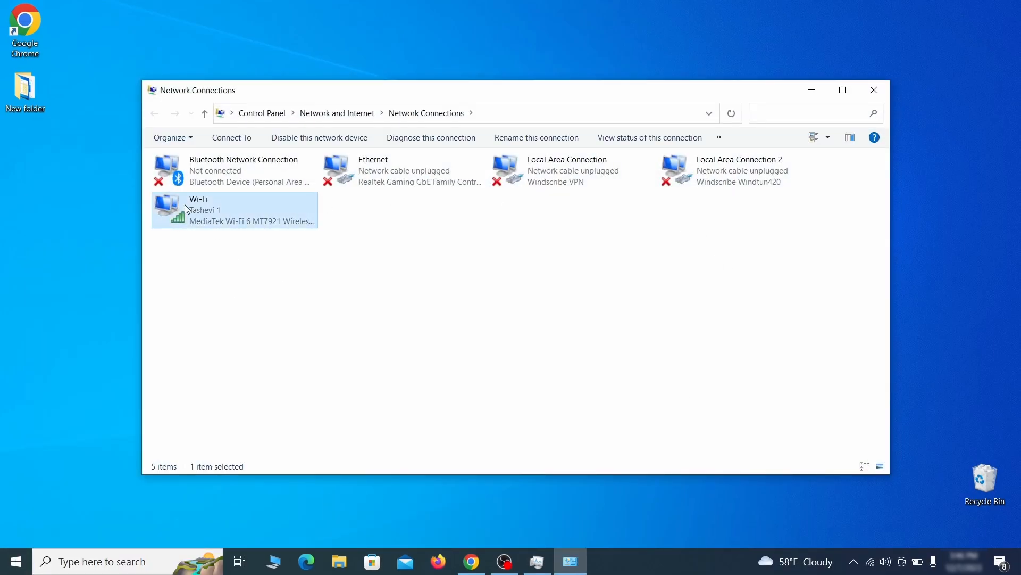
pyautogui.rightClick(218, 223)
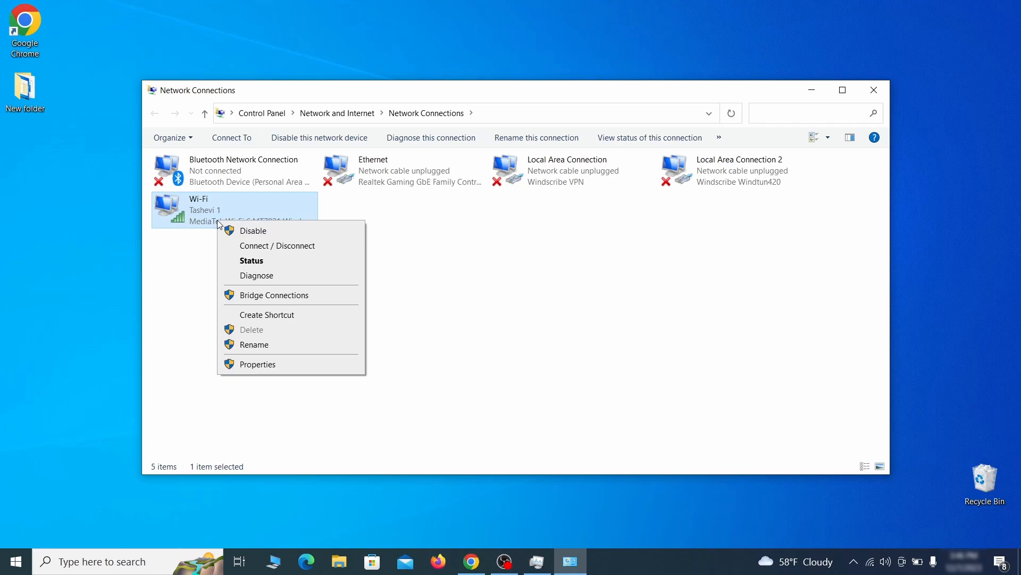
pyautogui.click(277, 366)
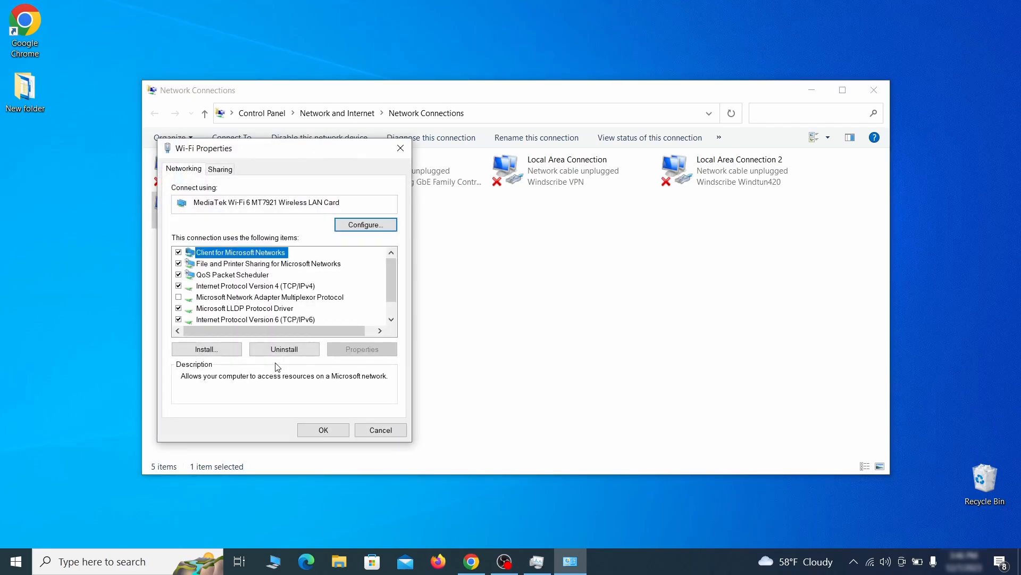
pyautogui.click(267, 287)
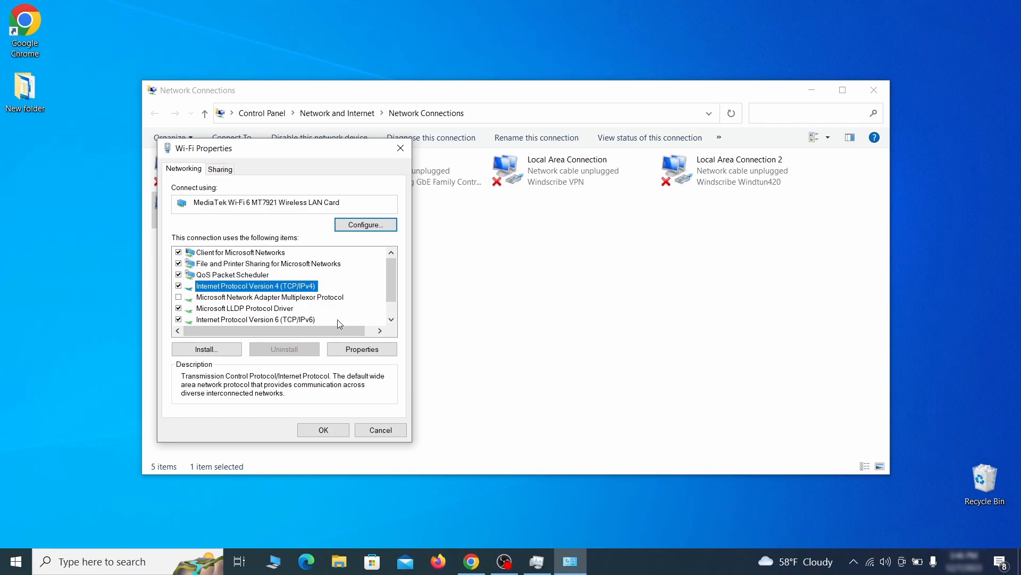
pyautogui.click(362, 349)
pyautogui.moveTo(362, 192); pyautogui.dragTo(515, 151)
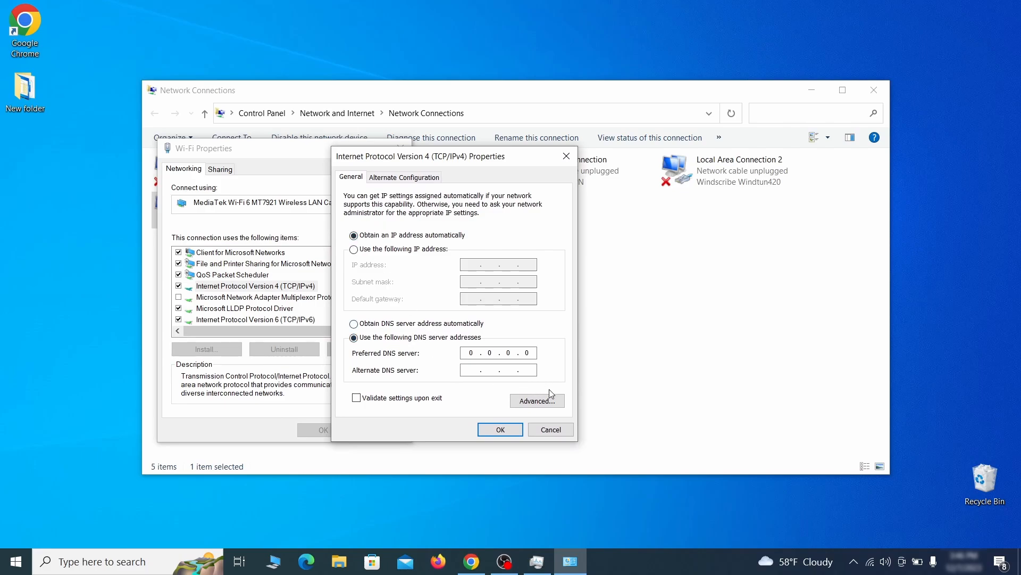
# Remove the 0.0.0.0 DNS server address in the advanced TCP/IP settings and confirm the Wi-Fi property dialogs
pyautogui.click(552, 406)
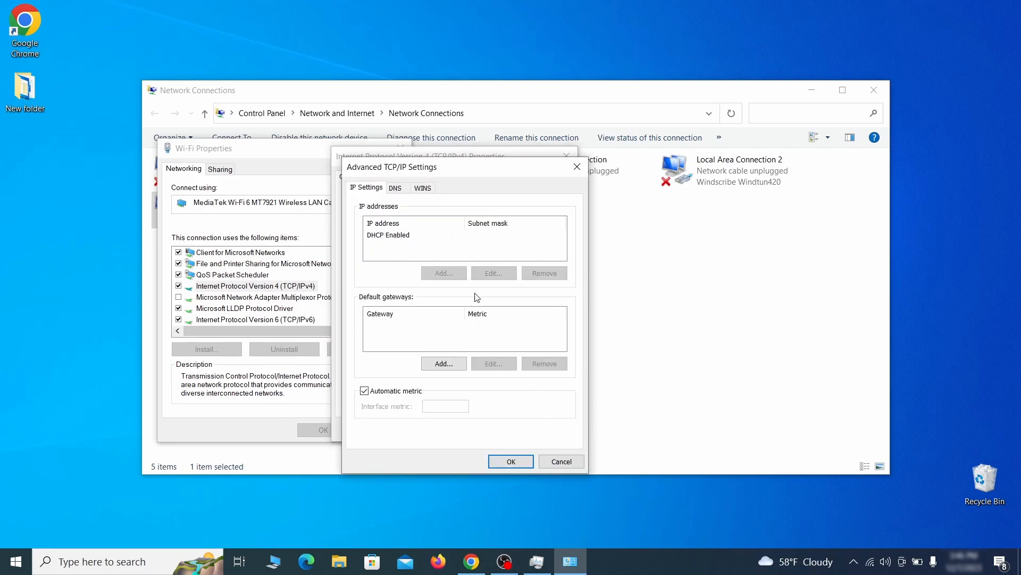
pyautogui.click(398, 189)
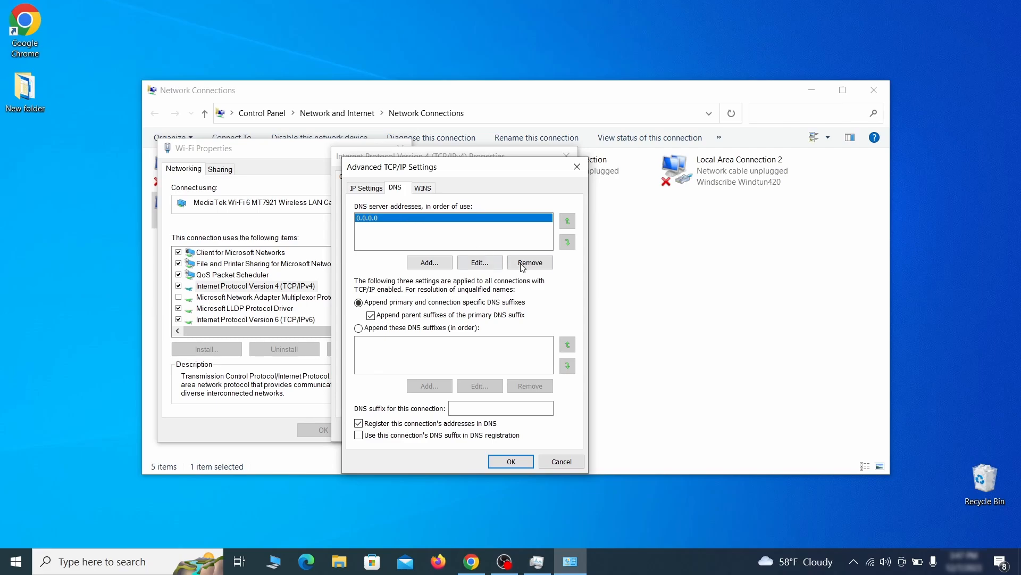
pyautogui.click(540, 266)
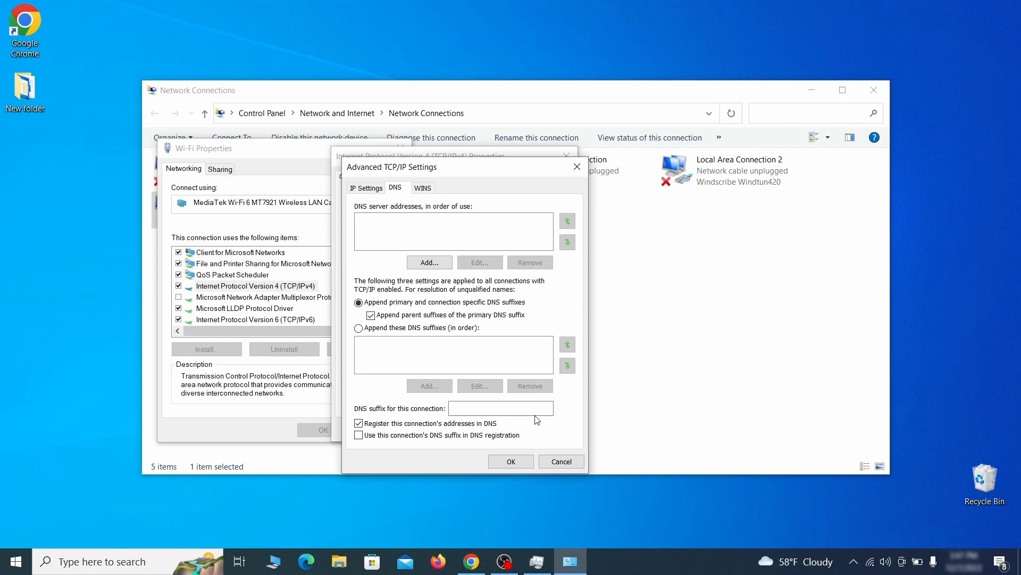
pyautogui.click(520, 465)
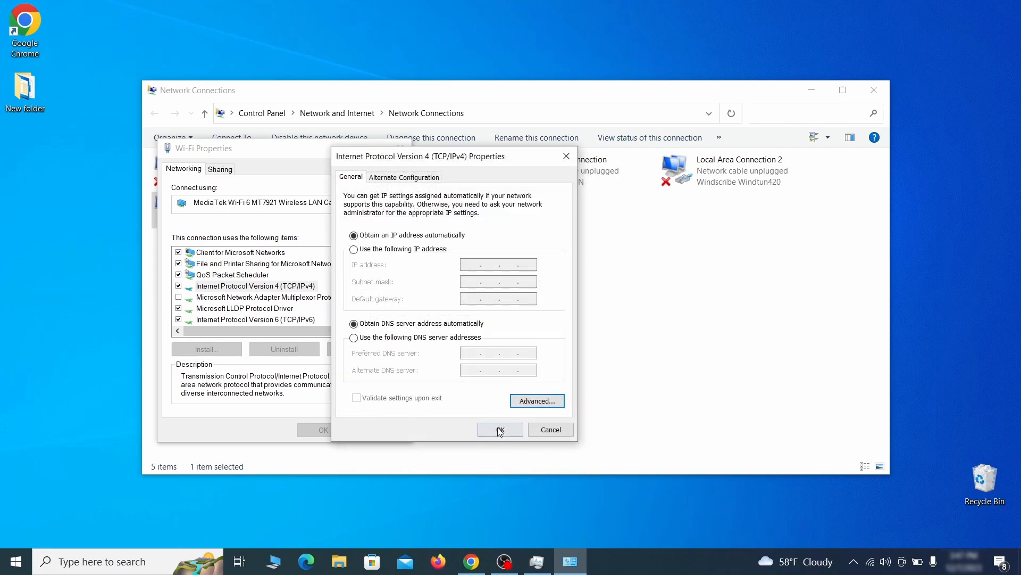
pyautogui.click(500, 430)
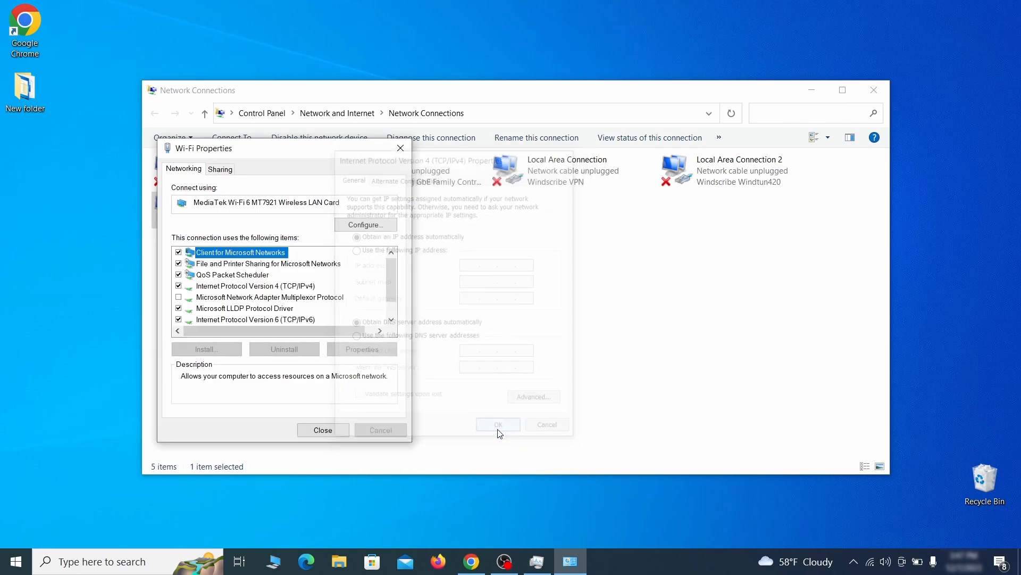
pyautogui.click(323, 430)
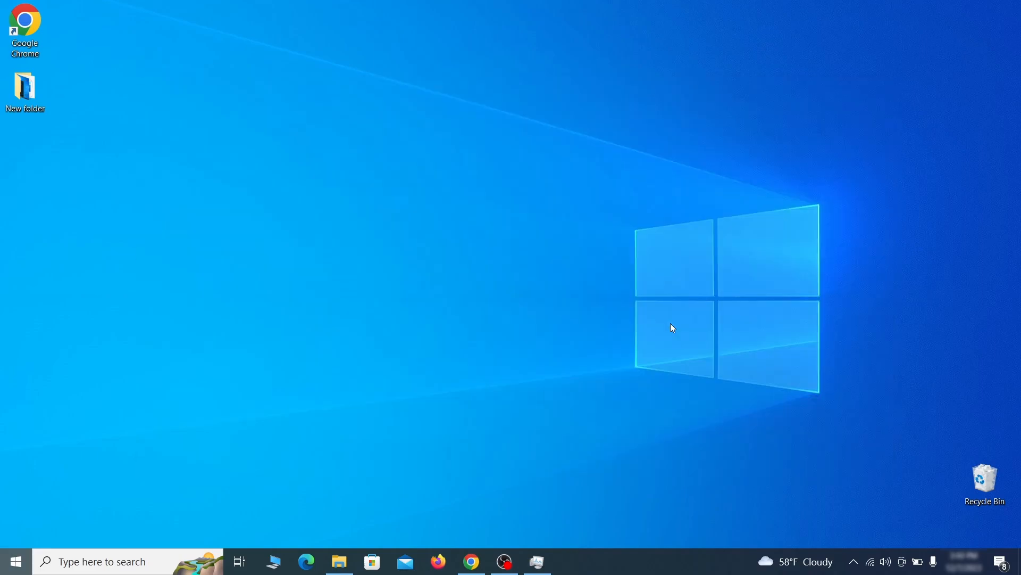
# Find C:\Windows\System32\drivers\etc\hosts through Windows search and open the file in Notepad
pyautogui.press('super')
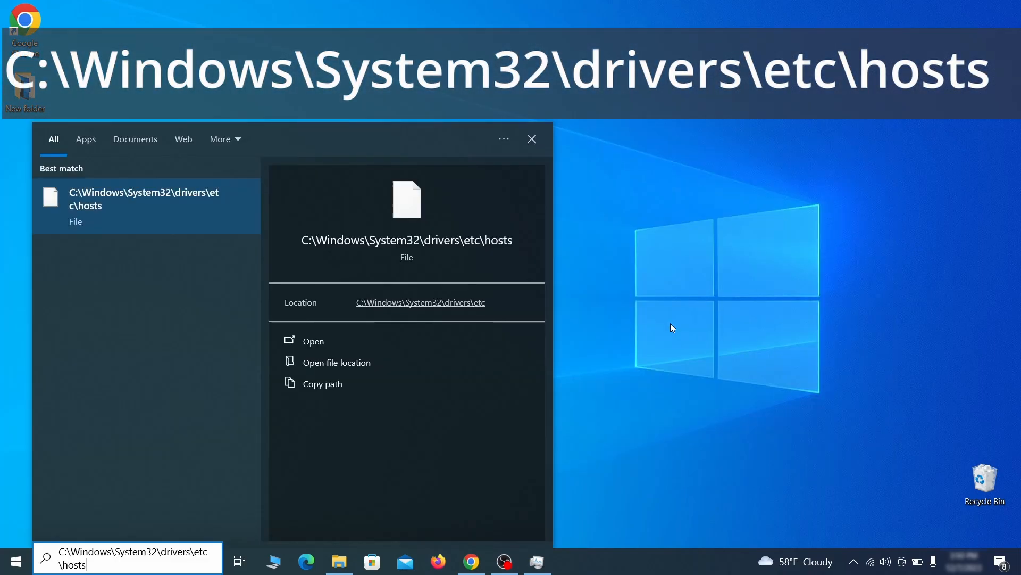
pyautogui.press('Return')
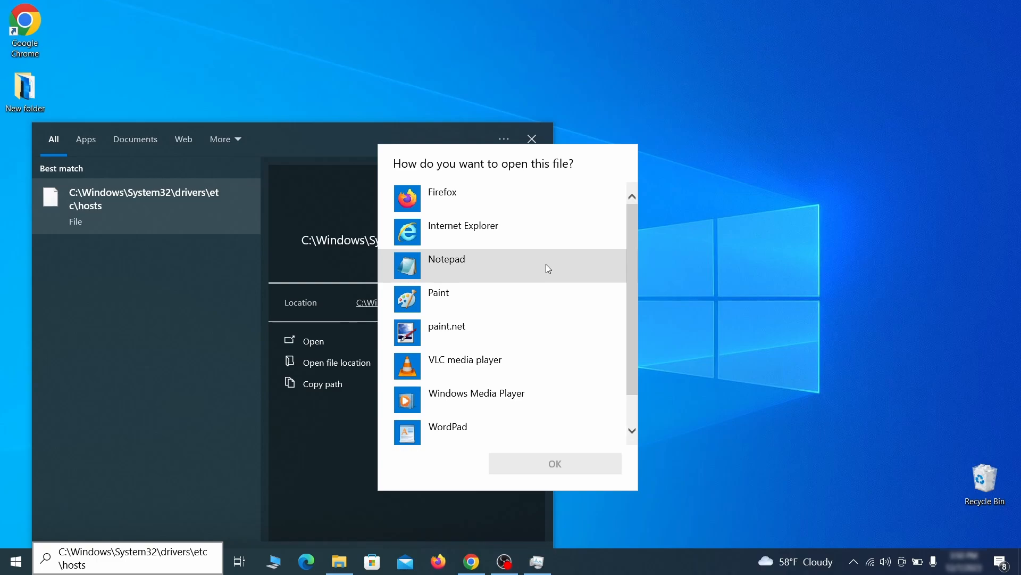
pyautogui.doubleClick(546, 264)
# Delete all 0.0.0.0 host entries below the localhost comment lines in the hosts file
pyautogui.scroll(-3, 577, 253)
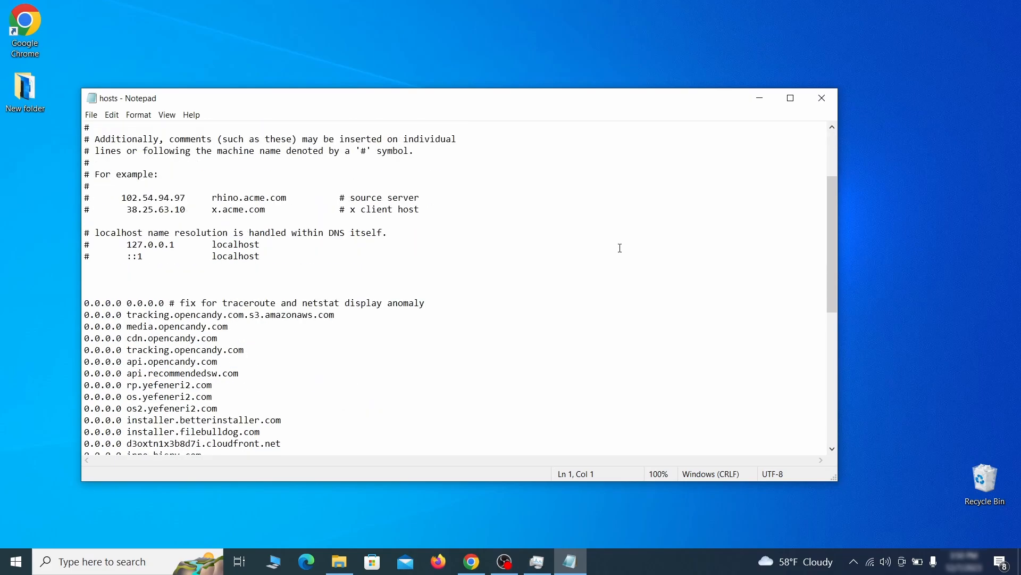
pyautogui.click(85, 303)
pyautogui.moveTo(85, 303); pyautogui.dragTo(259, 428)
pyautogui.scroll(-6, 274, 358)
pyautogui.scroll(-3, 290, 353)
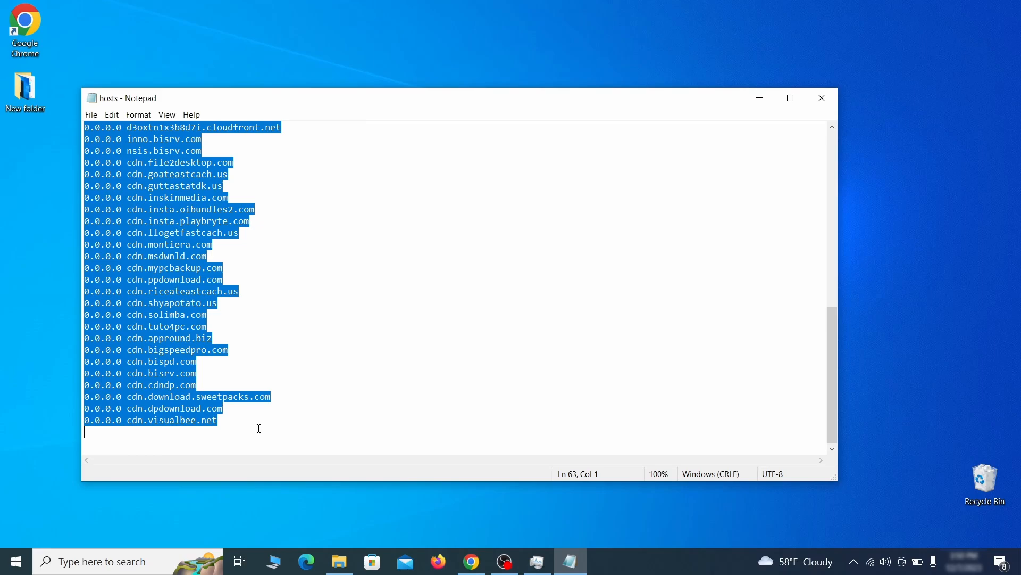
pyautogui.press('Delete')
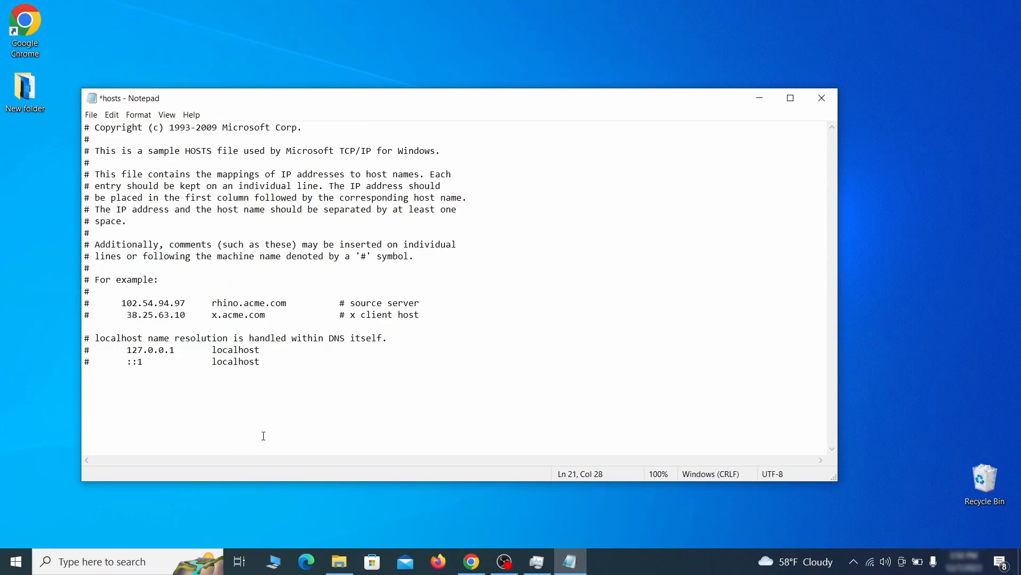
# Save the edited hosts file and close it
pyautogui.click(91, 115)
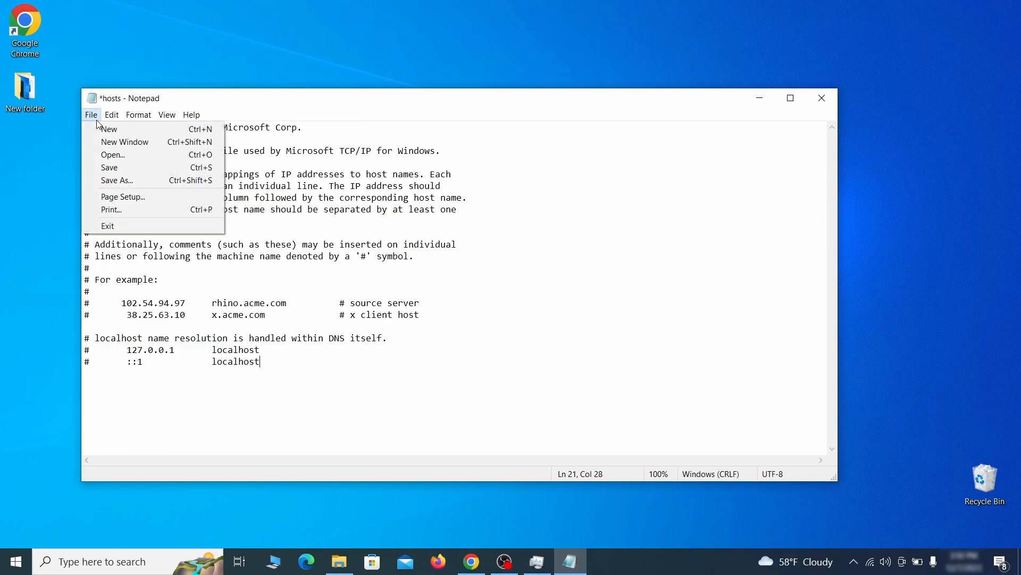
pyautogui.click(132, 166)
pyautogui.click(831, 96)
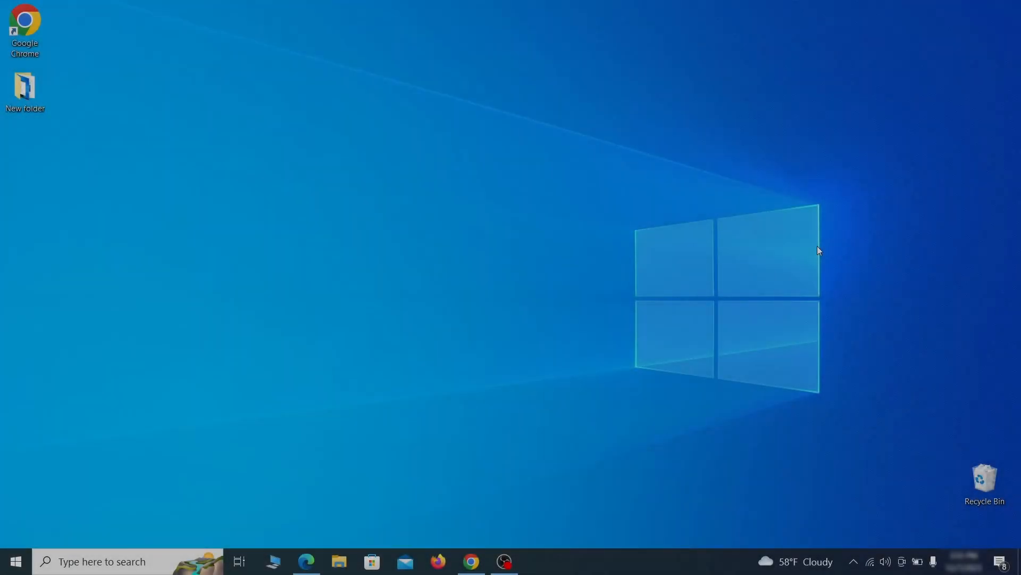
# Find the Startup Apps settings through Windows search, turn off Example Malware App at startup, and close Settings
pyautogui.press('super')
pyautogui.write('startup')
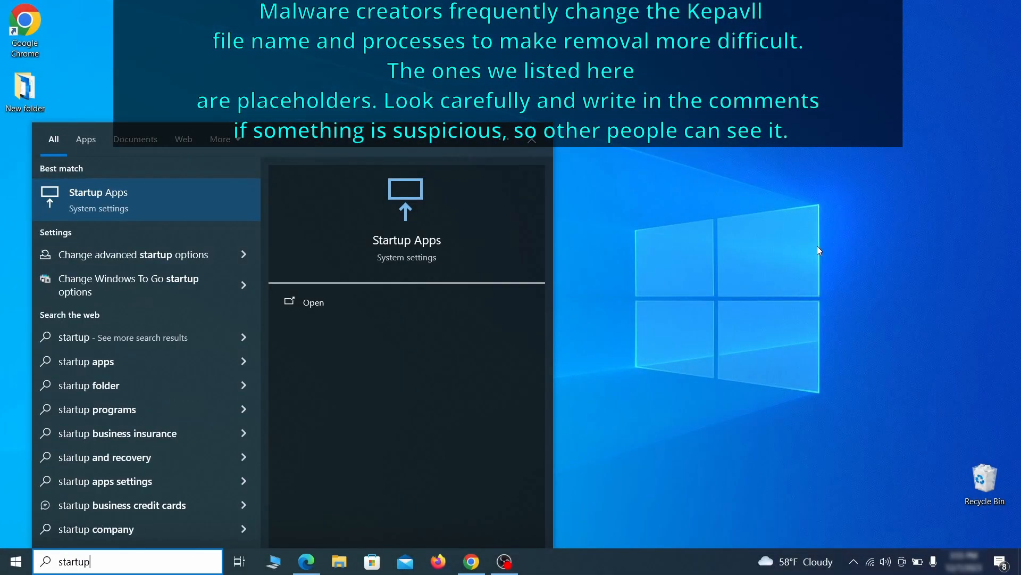
pyautogui.write(' apps')
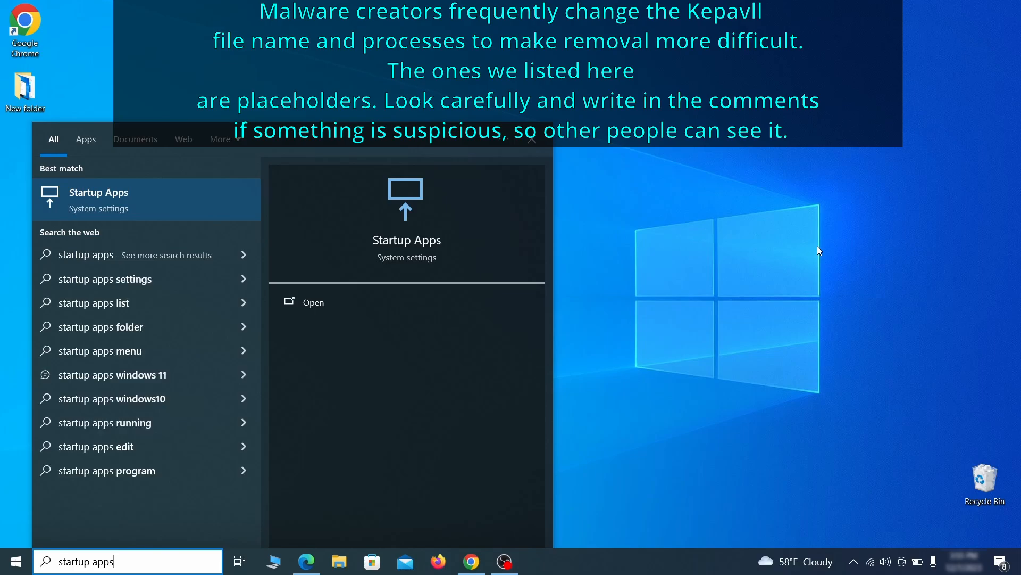
pyautogui.press('Return')
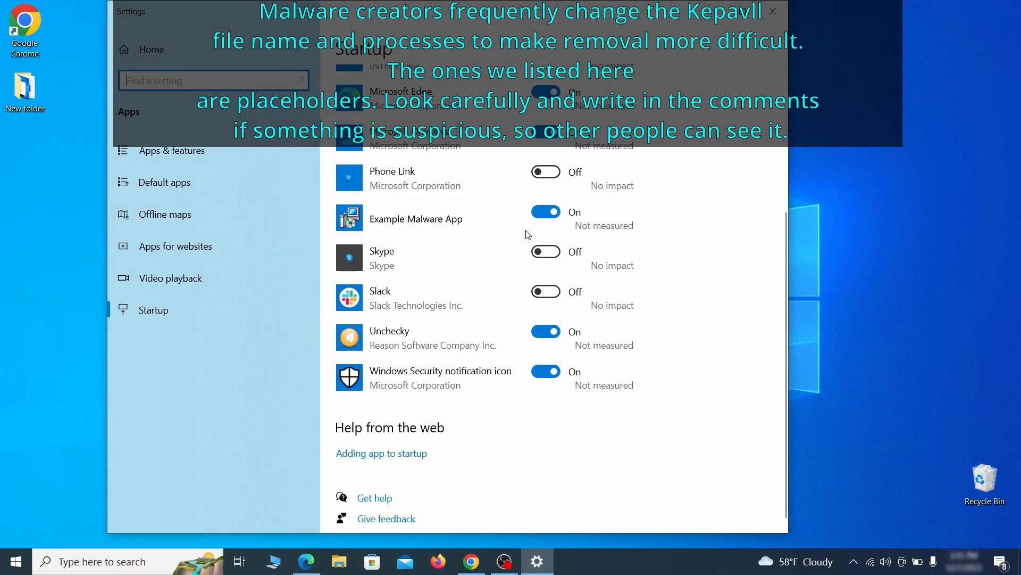
pyautogui.click(548, 222)
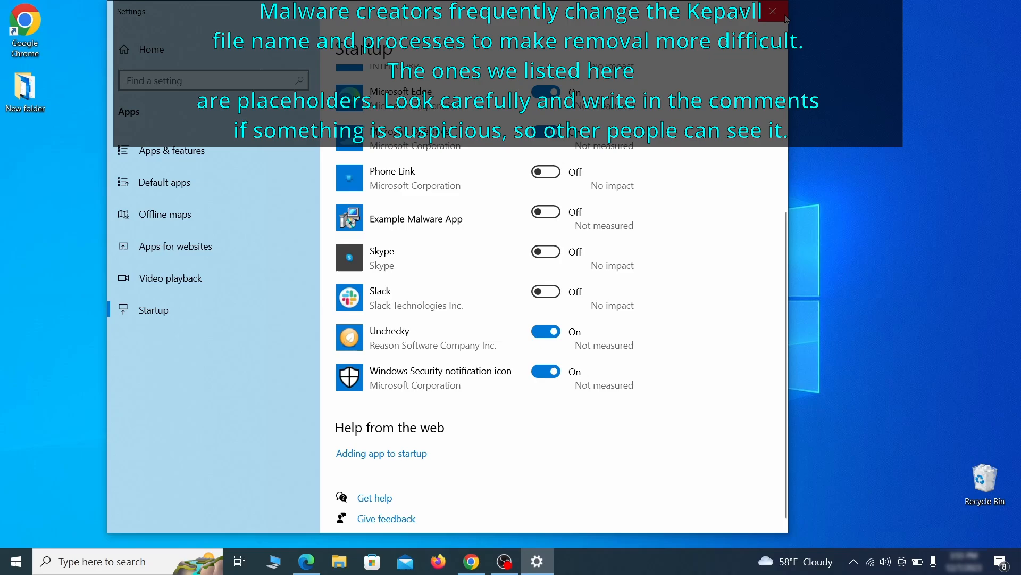
pyautogui.click(780, 12)
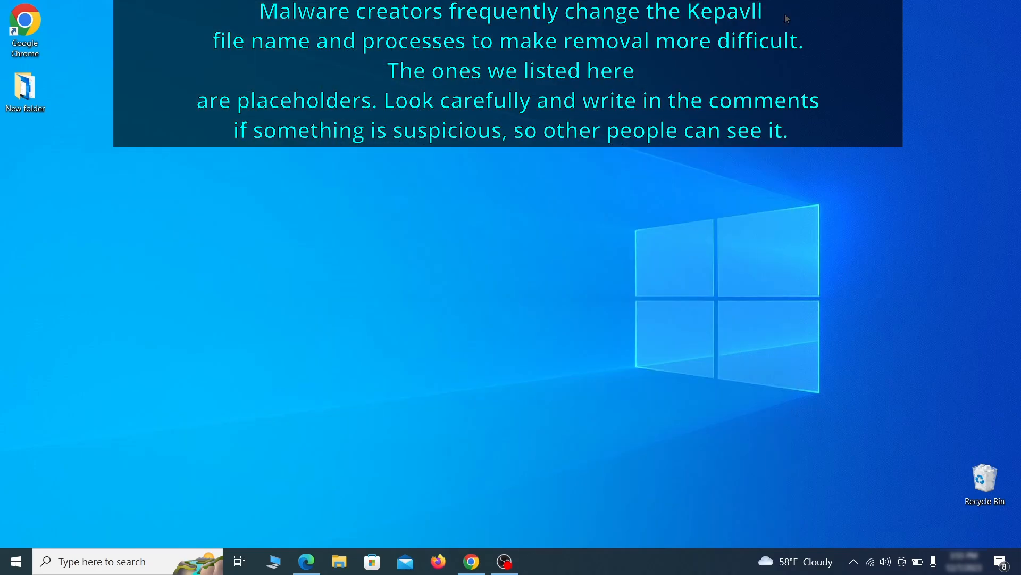
# Open Task Scheduler through Windows search and select the Example Malware App task in the Task Scheduler Library
pyautogui.write('ta')
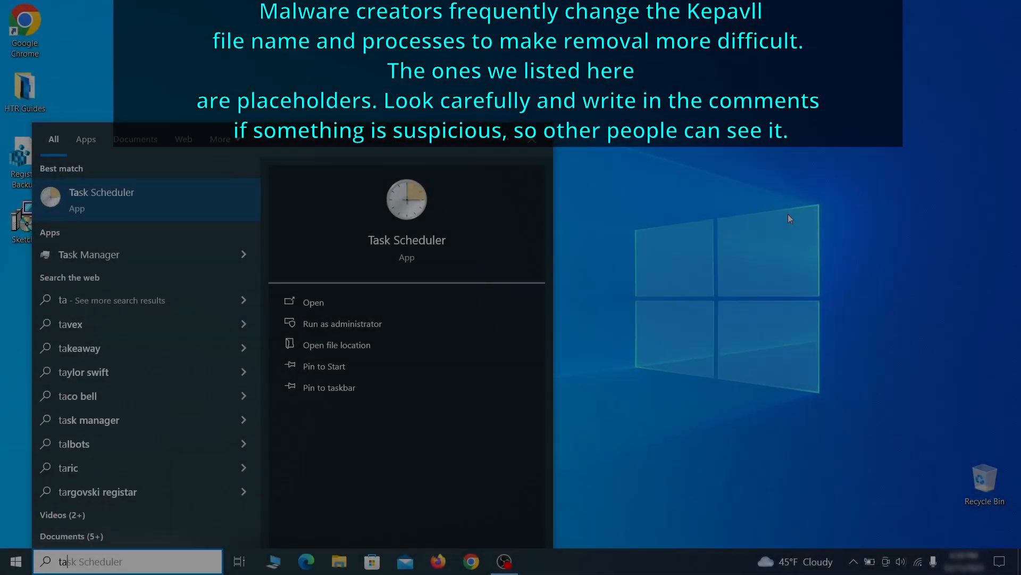
pyautogui.write('sk scheduler')
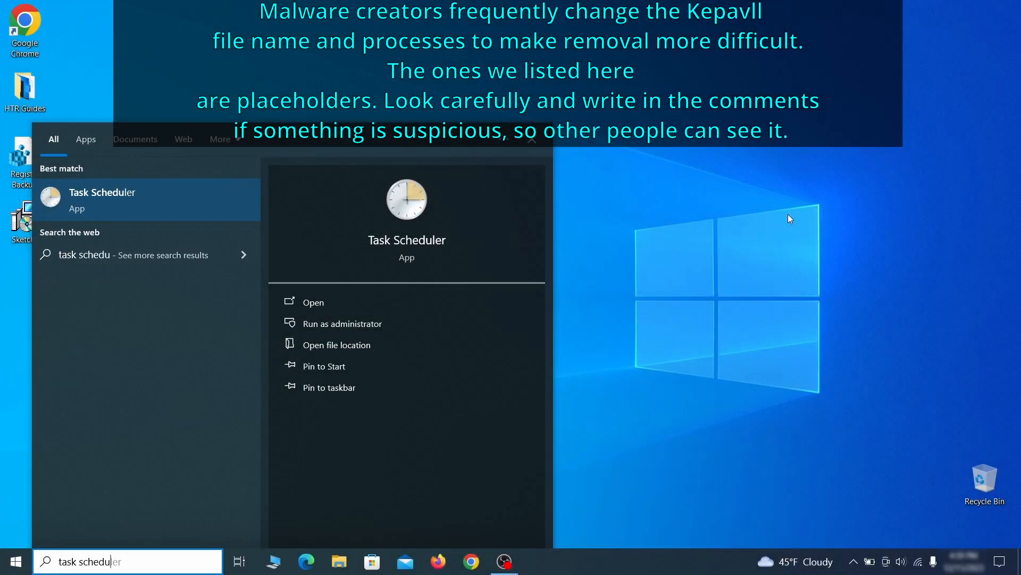
pyautogui.press('Return')
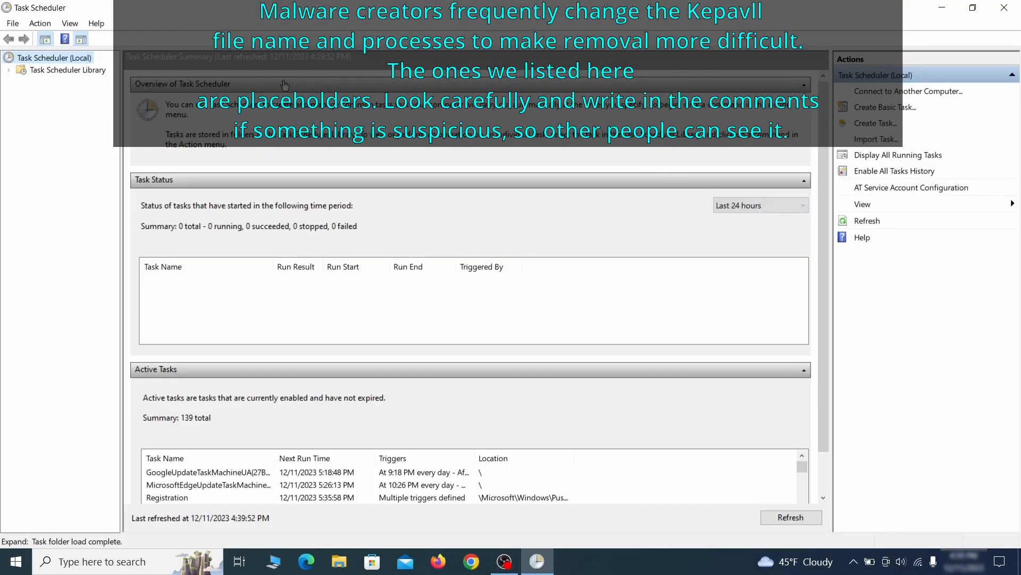
pyautogui.click(89, 71)
pyautogui.click(273, 317)
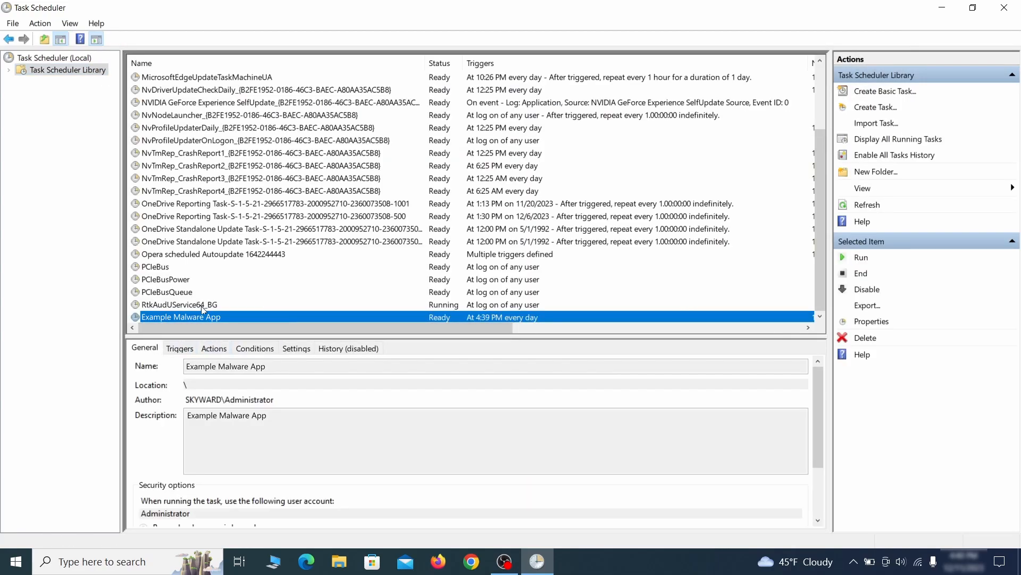
# Examine the triggers and actions in the Example Malware App task's properties, then close them without changes
pyautogui.rightClick(294, 318)
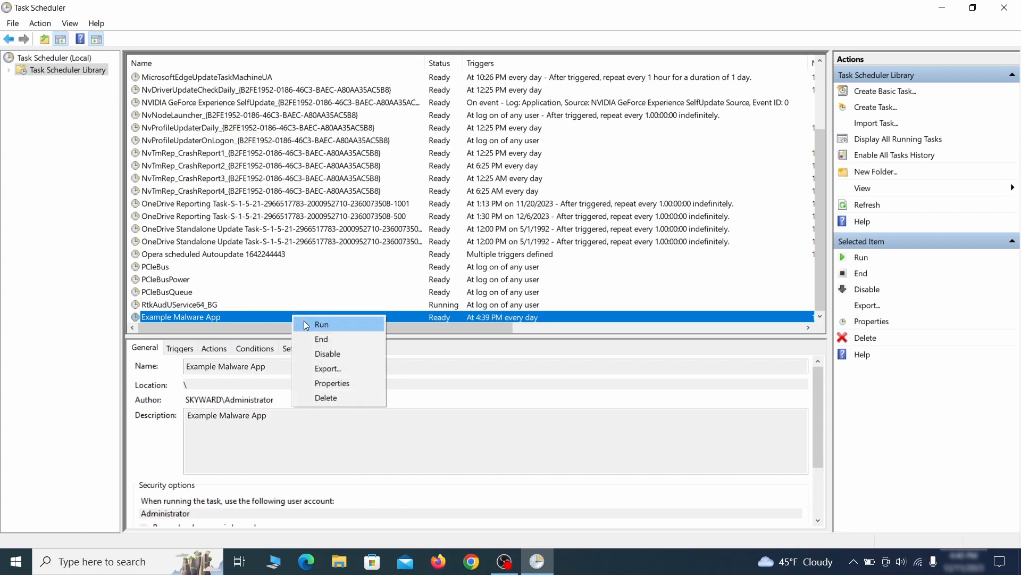
pyautogui.click(337, 386)
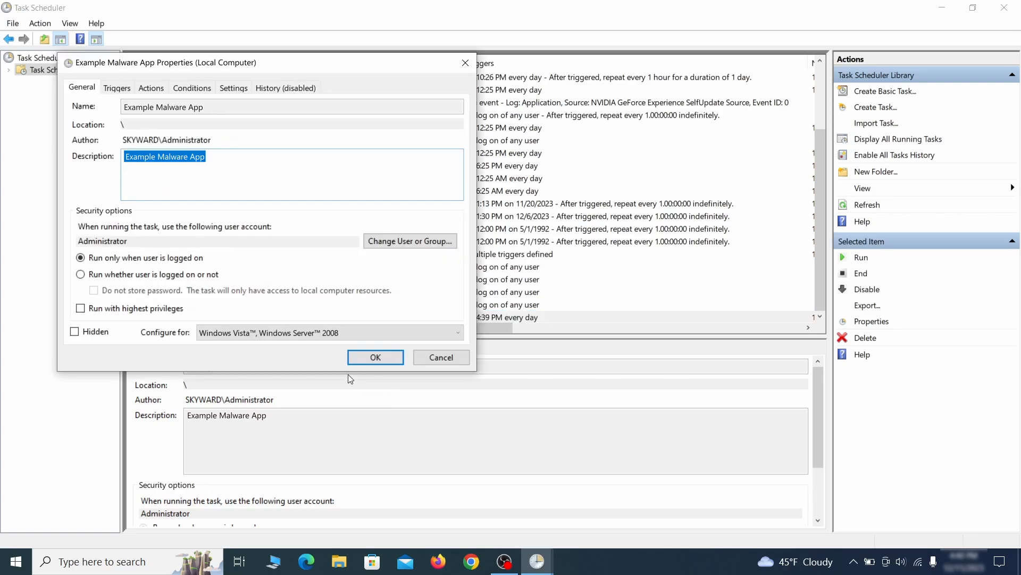
pyautogui.click(119, 89)
pyautogui.click(157, 90)
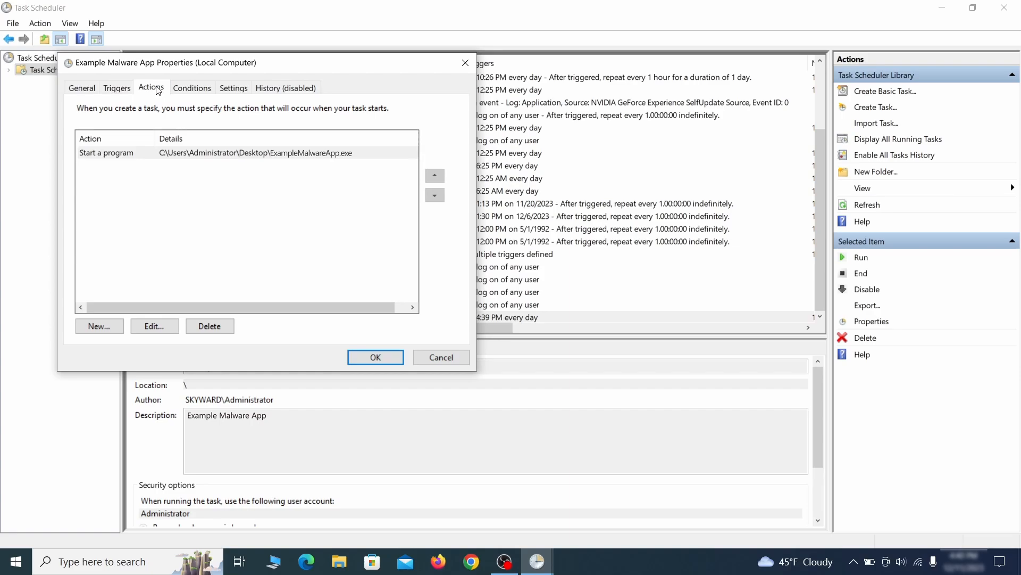
pyautogui.press('Escape')
# Delete the Example Malware App task from the Task Scheduler Library and confirm the deletion
pyautogui.rightClick(328, 316)
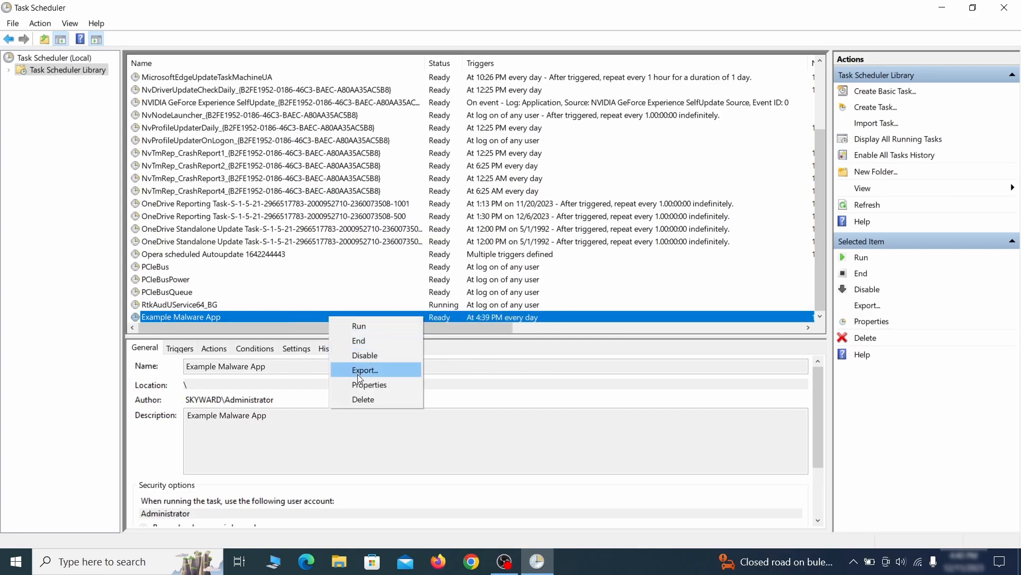
pyautogui.click(363, 399)
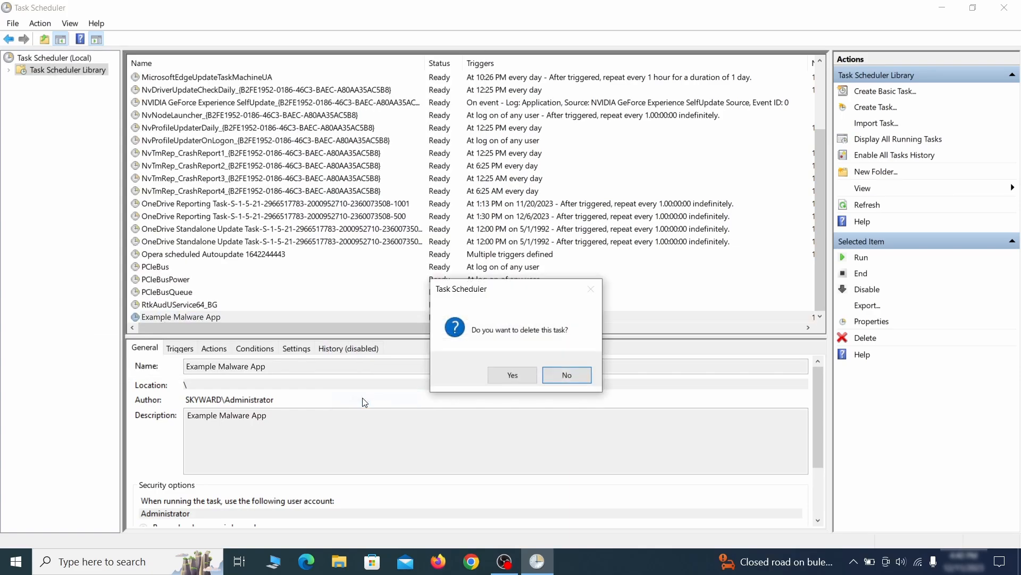
pyautogui.click(512, 375)
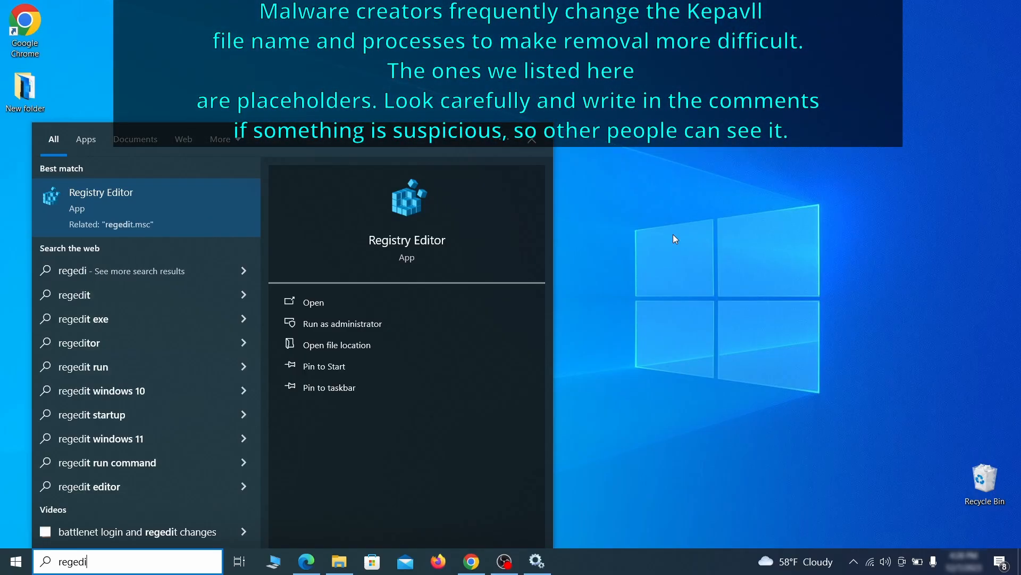
# Open Registry Editor through Windows search and export the entire registry to the Desktop as Registry Backup
pyautogui.write('t')
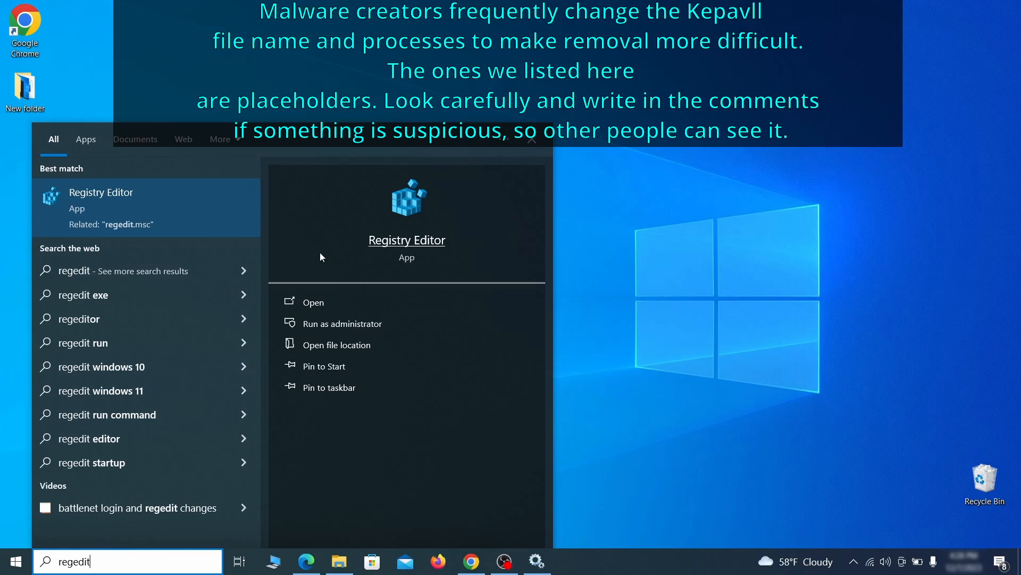
pyautogui.rightClick(191, 201)
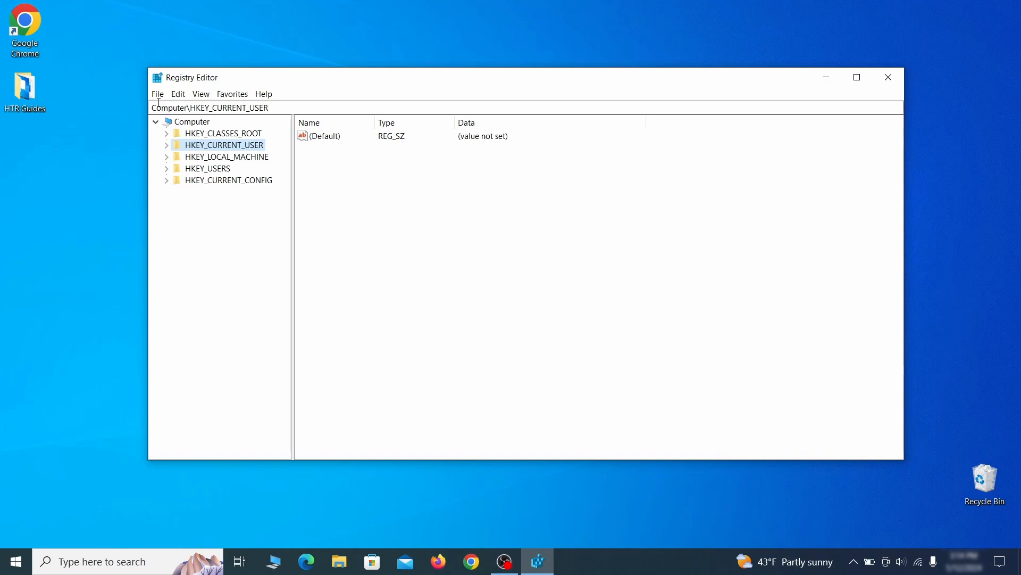
pyautogui.click(158, 94)
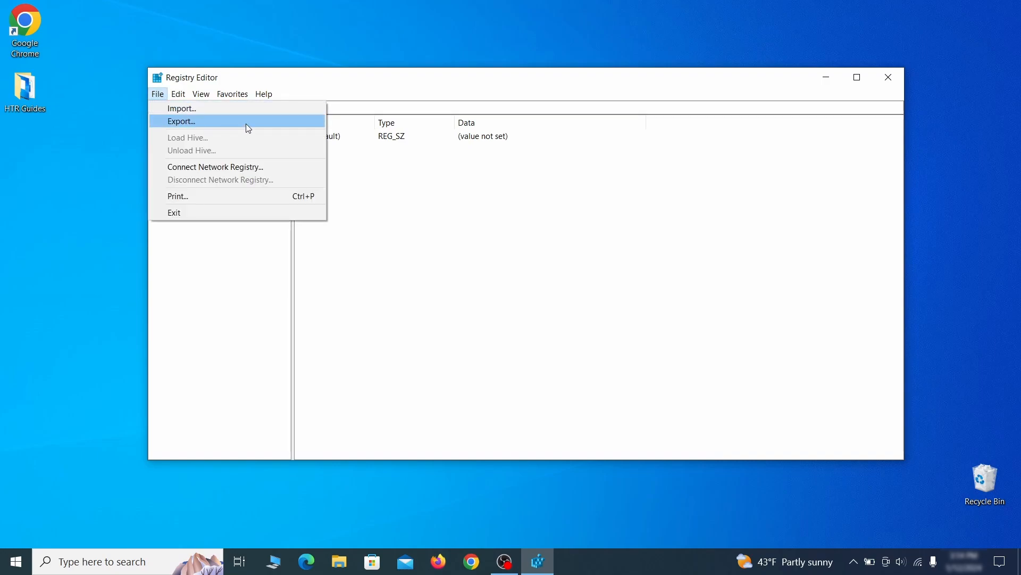
pyautogui.click(245, 123)
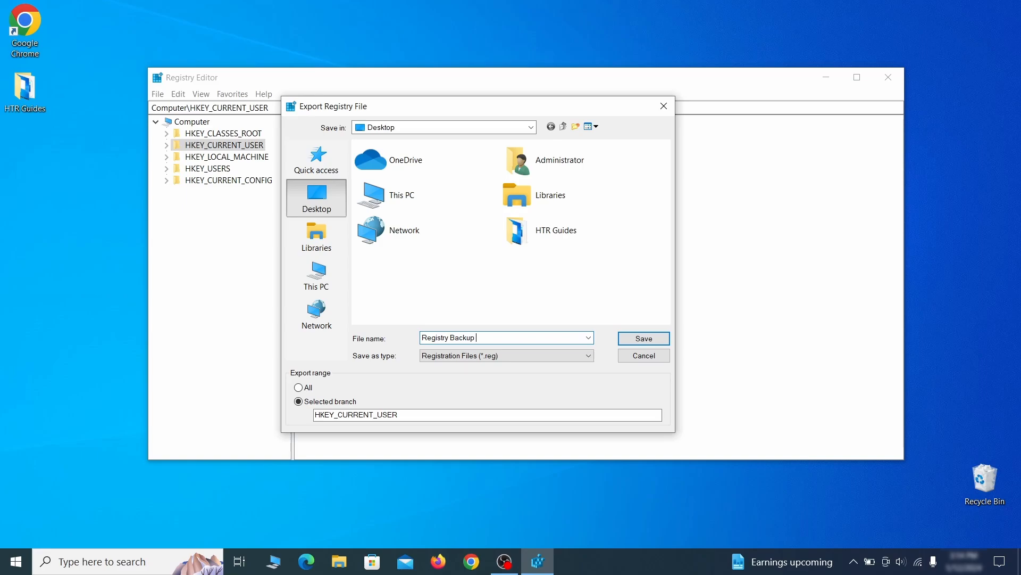
pyautogui.click(299, 388)
pyautogui.press('Return')
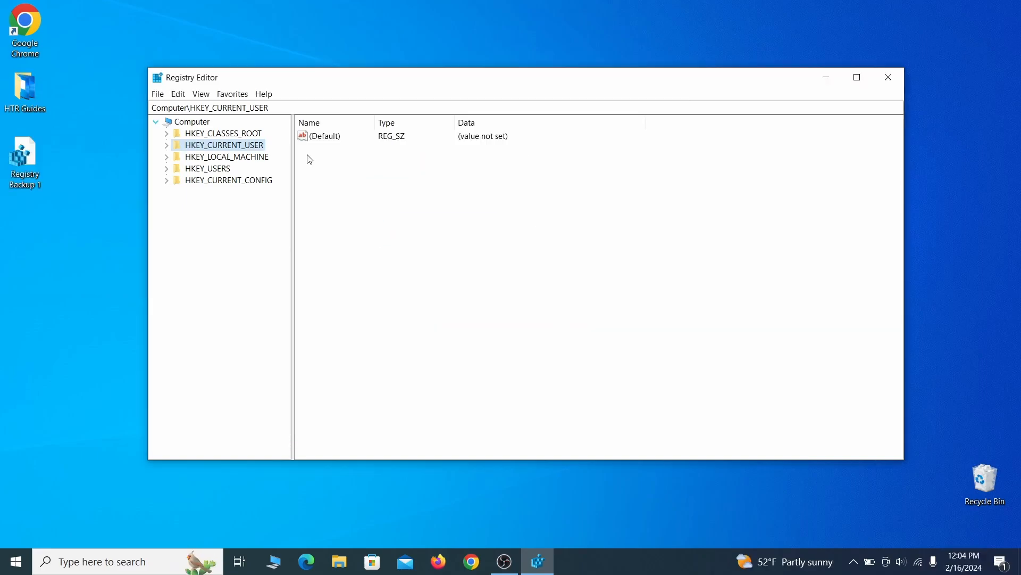
# Start a registry import and select the Registry Backup 1 file on the Desktop
pyautogui.click(158, 94)
pyautogui.click(224, 114)
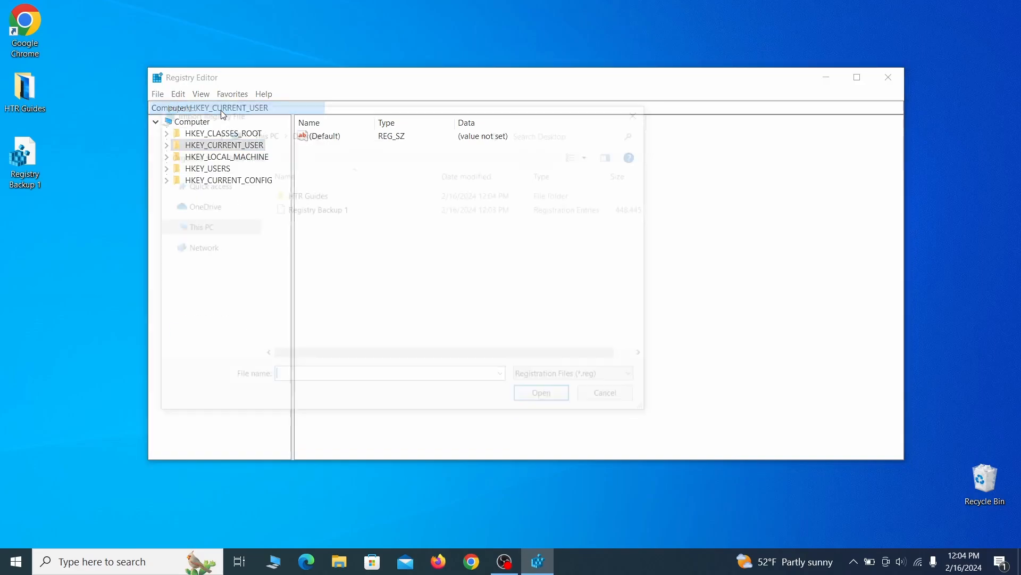
pyautogui.click(355, 213)
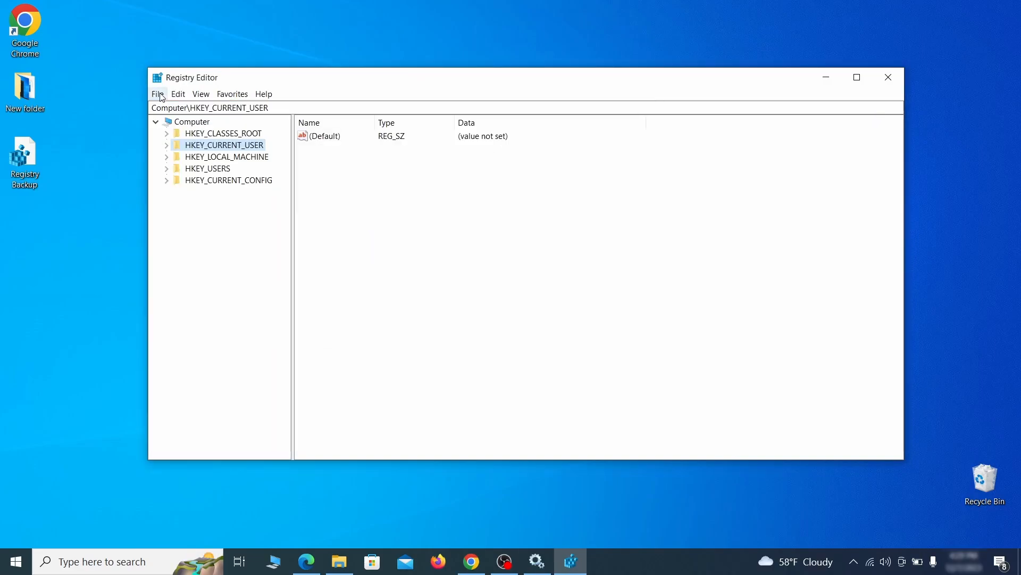
# Search the registry's keys, values and data for Example Malware App and select the Reopen key beneath it
pyautogui.click(158, 95)
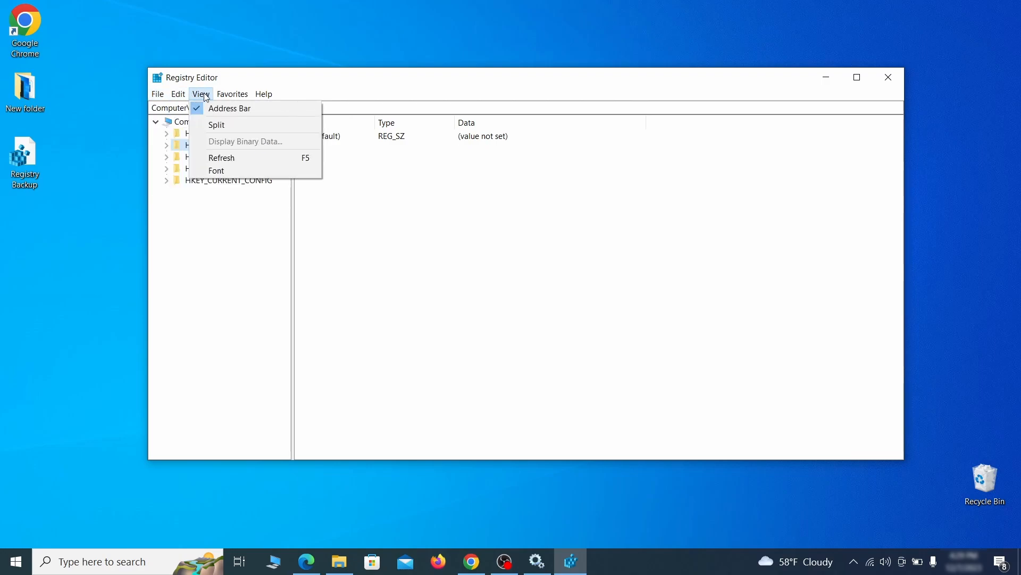
pyautogui.moveTo(182, 98)
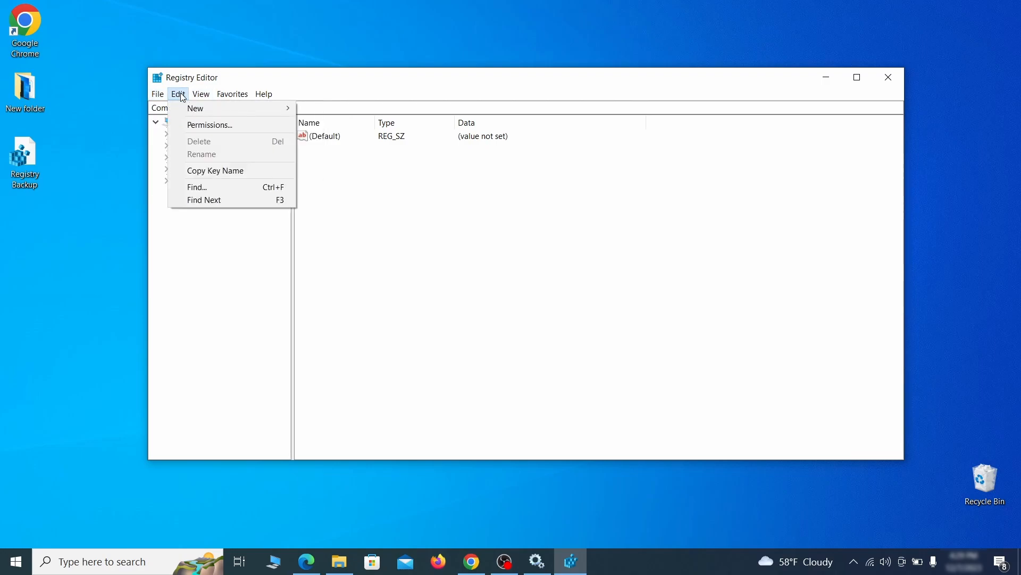
pyautogui.click(223, 190)
pyautogui.write('Exa')
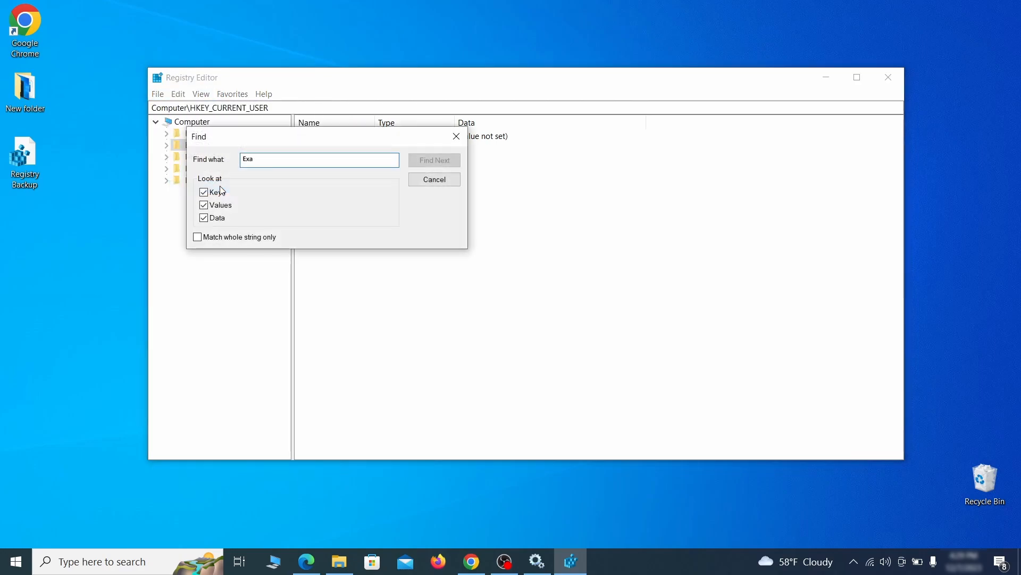
pyautogui.write('mple Malware App')
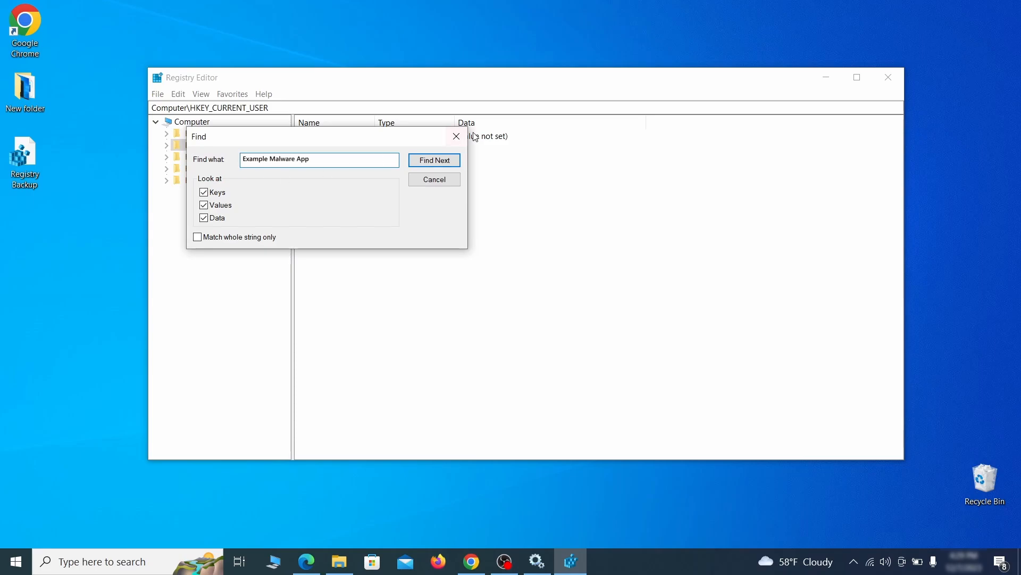
pyautogui.click(444, 163)
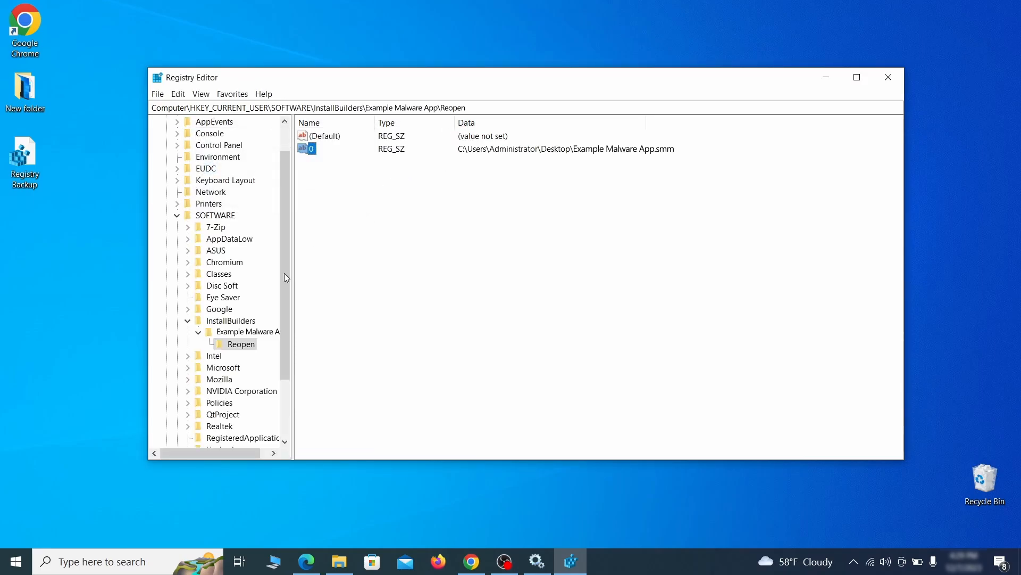
pyautogui.click(248, 345)
pyautogui.rightClick(248, 348)
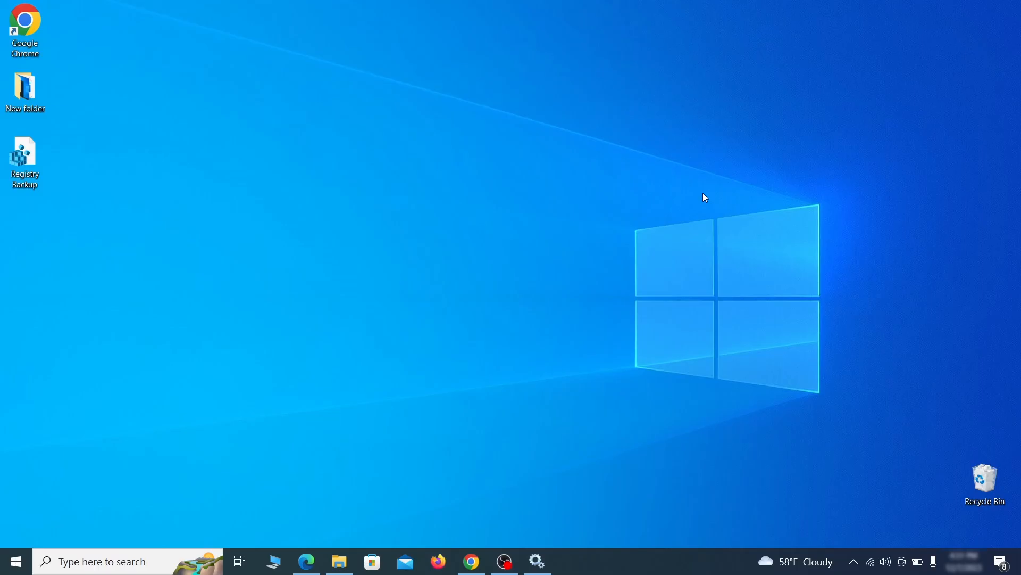
# Launch the Malicious Software Removal Tool with the Run command MRT and run a full scan
pyautogui.press('super+r')
pyautogui.press('BackSpace')
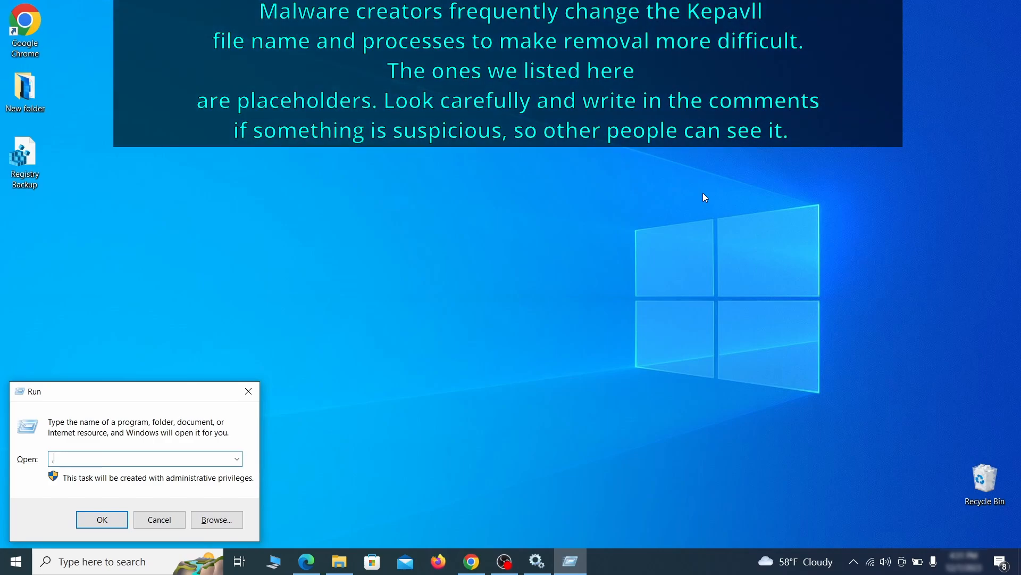
pyautogui.write('M')
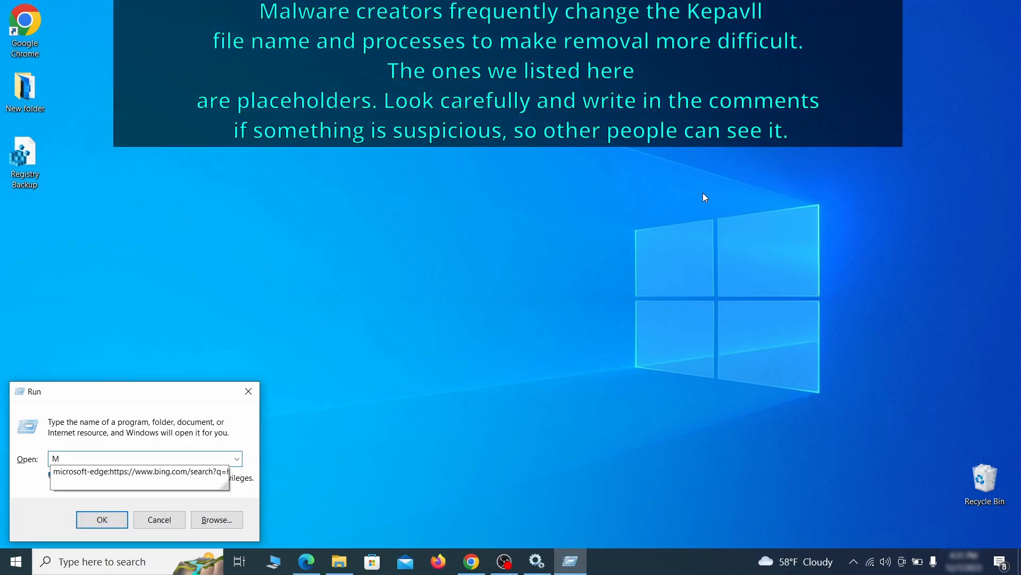
pyautogui.write('RT')
pyautogui.press('Return')
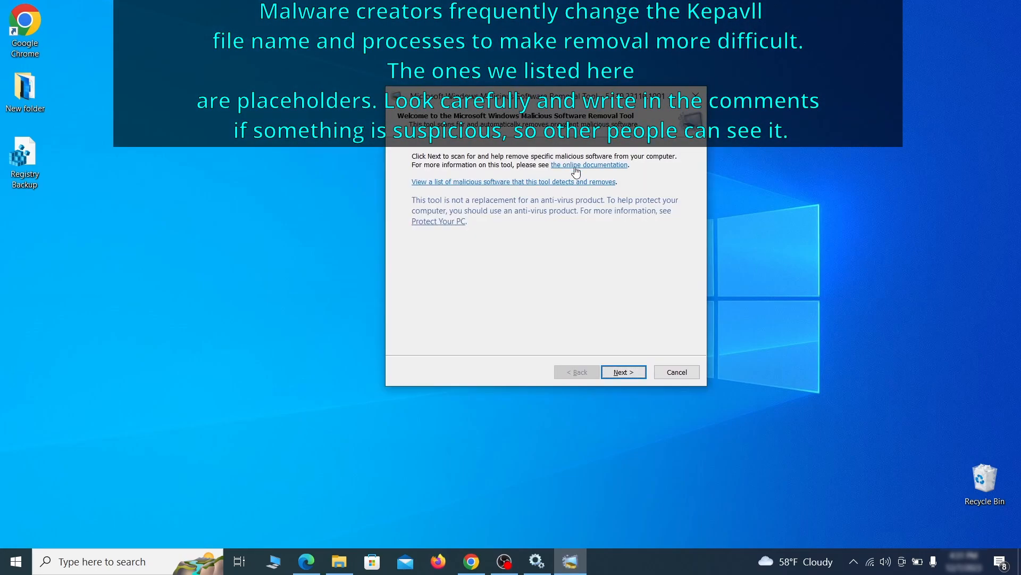
pyautogui.click(633, 373)
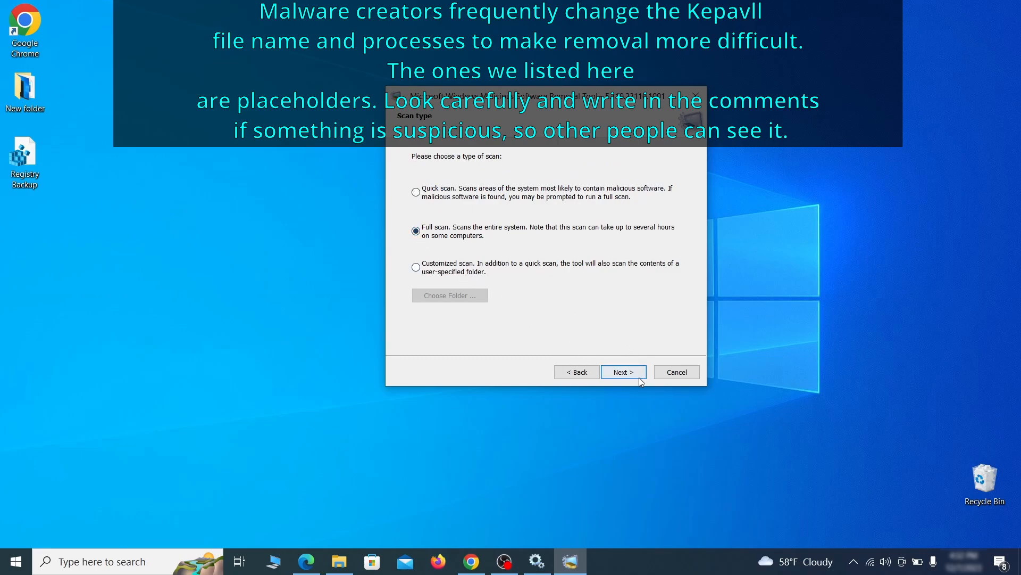
pyautogui.click(636, 376)
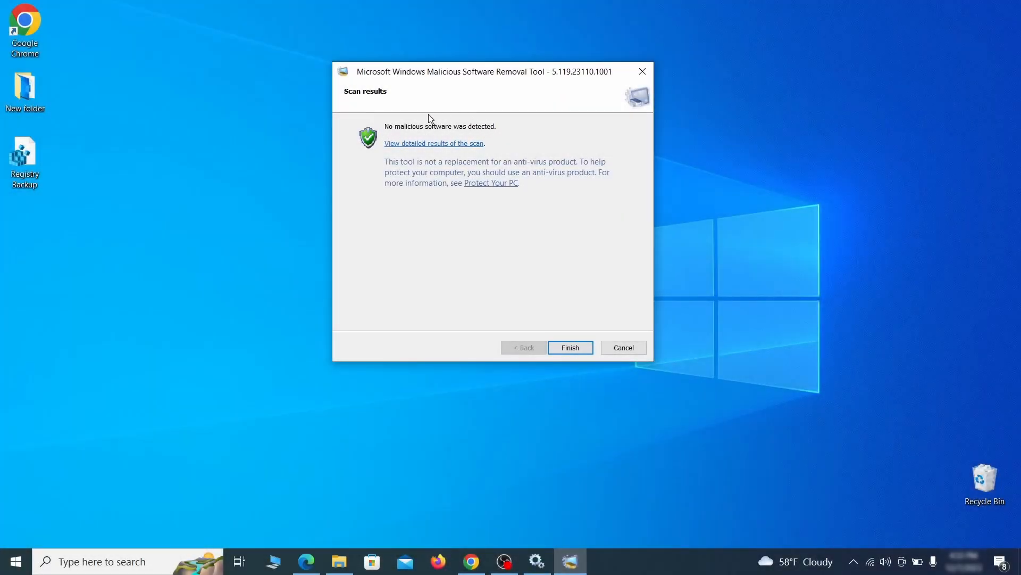
# Close the finished malware scan and, in Chrome, disable and remove the Add to Zola Button extension
pyautogui.click(571, 347)
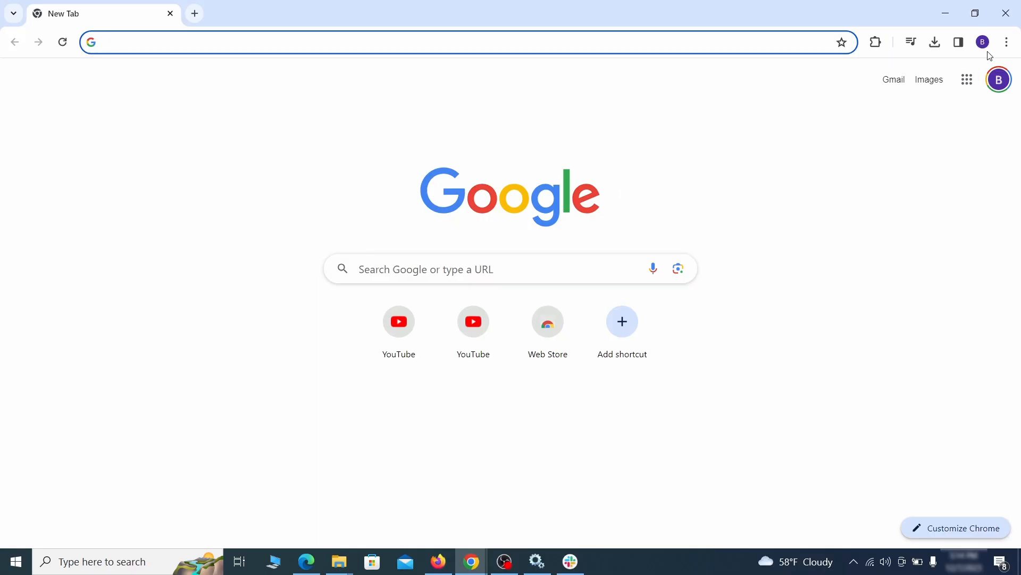
pyautogui.click(1007, 42)
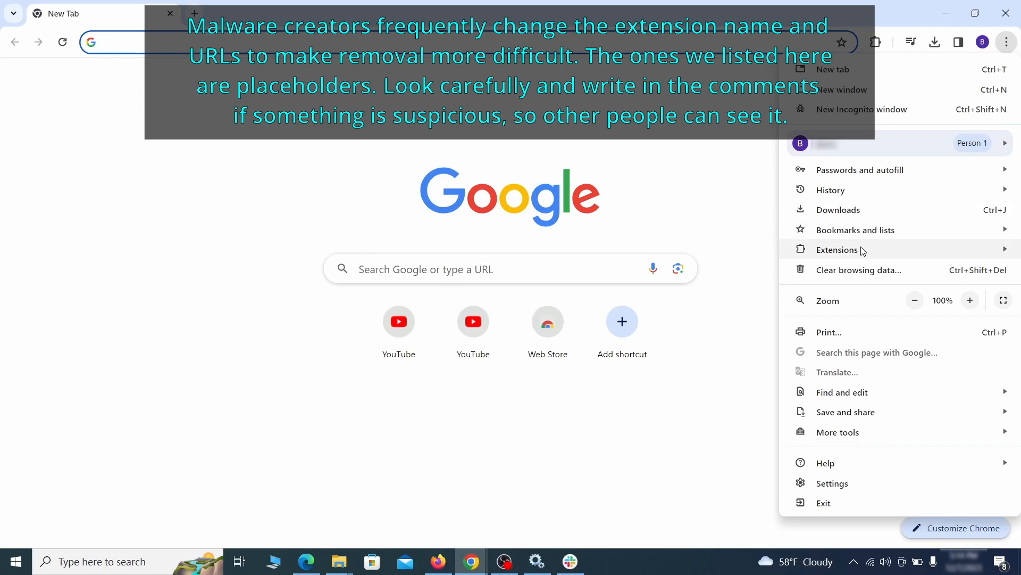
pyautogui.moveTo(812, 250)
pyautogui.click(749, 254)
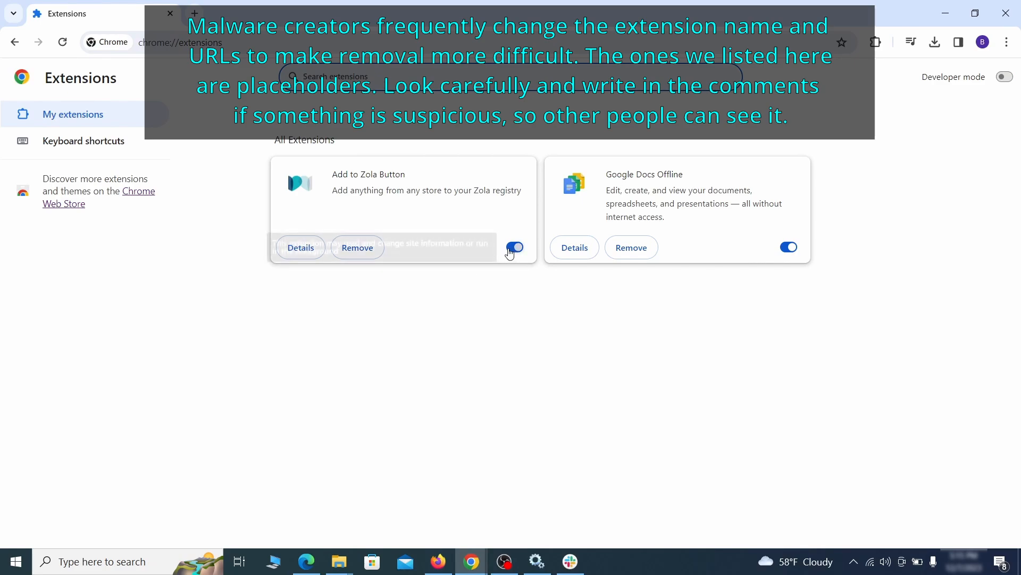
pyautogui.click(511, 248)
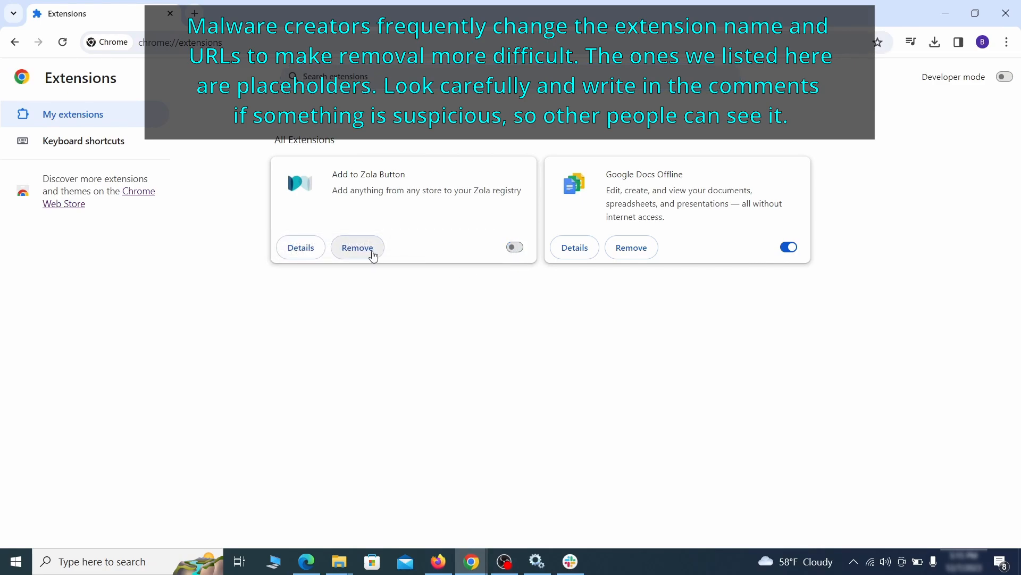
pyautogui.click(372, 251)
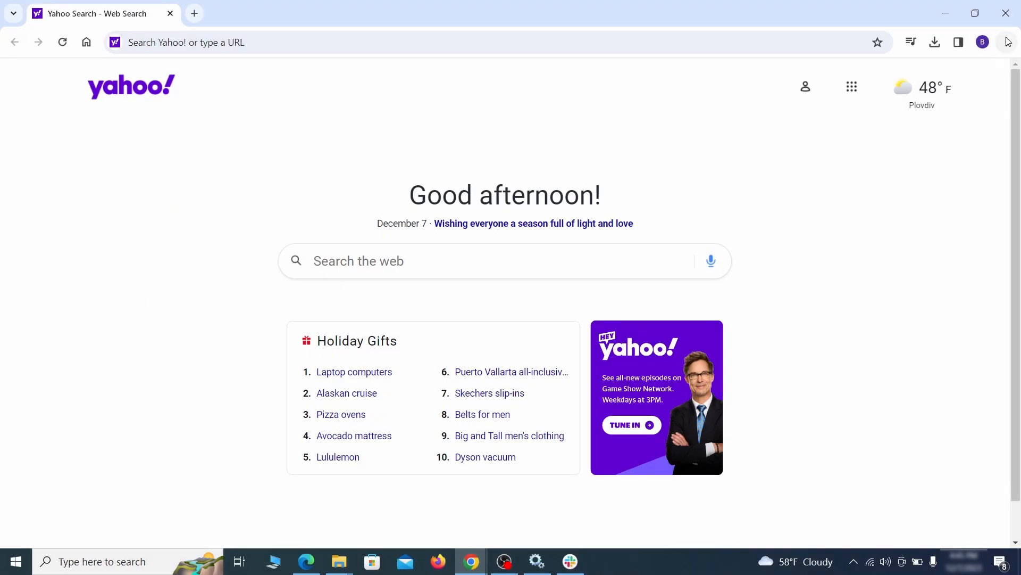
# Clear Chrome's browsing data using the advanced options, adding autofill form data, site settings and hosted app data to the selection
pyautogui.click(1007, 42)
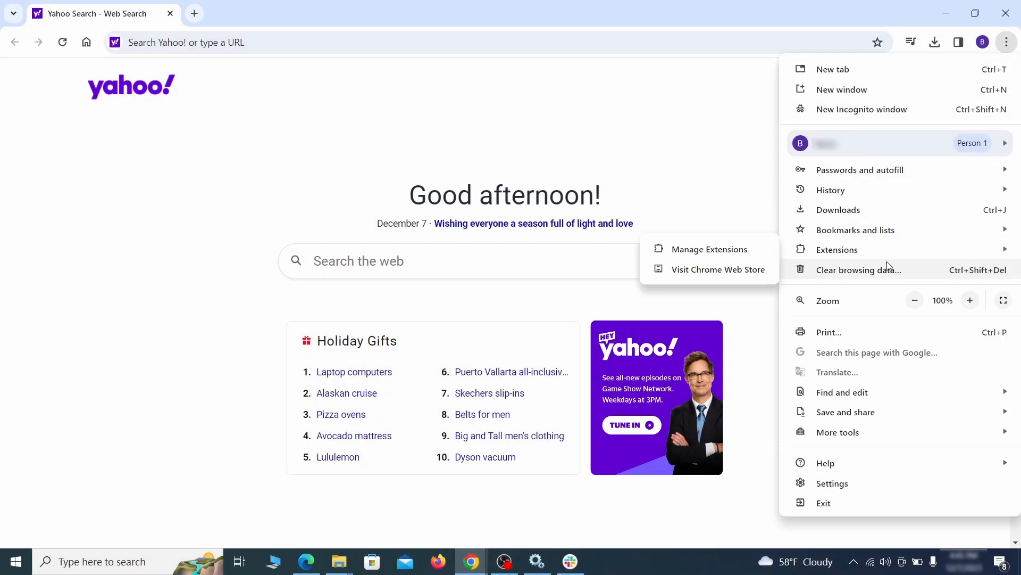
pyautogui.click(839, 482)
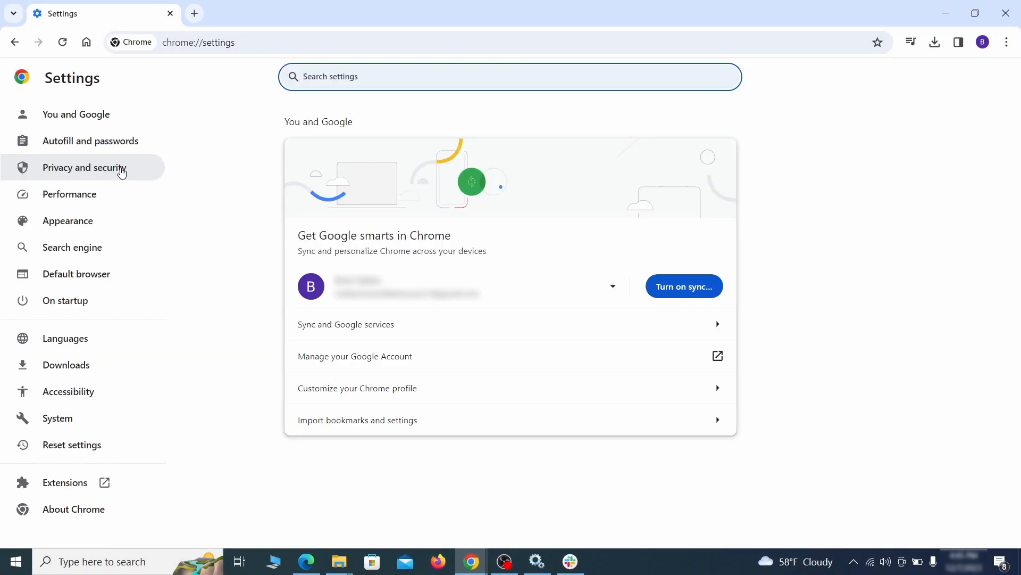
pyautogui.click(122, 166)
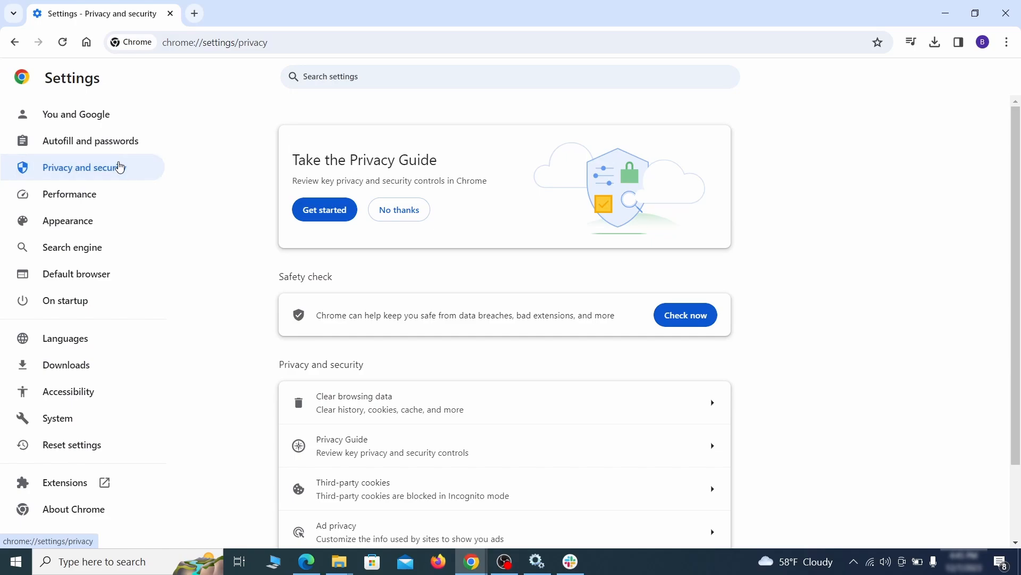
pyautogui.scroll(-1, 745, 346)
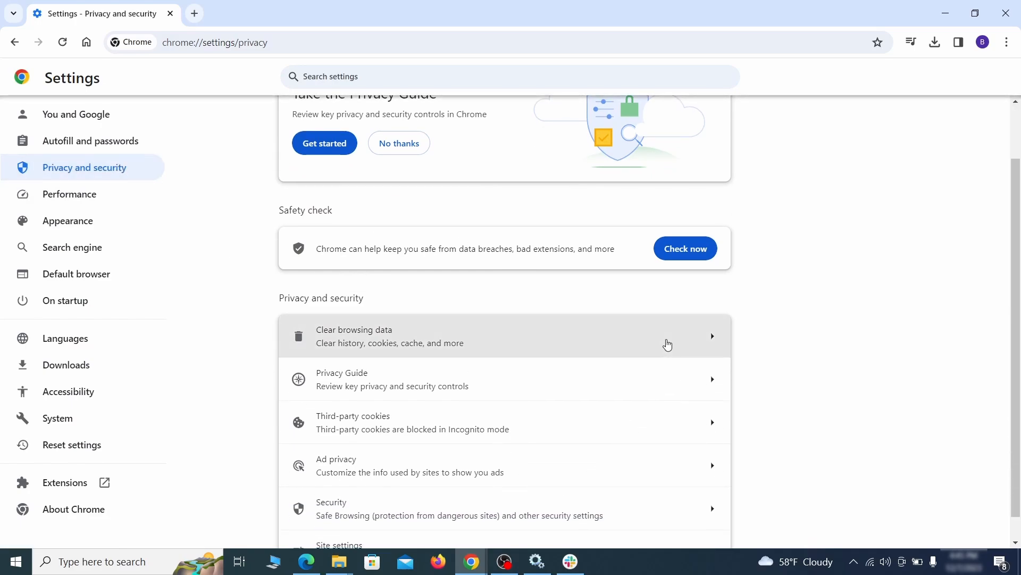
pyautogui.click(666, 344)
pyautogui.click(463, 190)
pyautogui.click(569, 189)
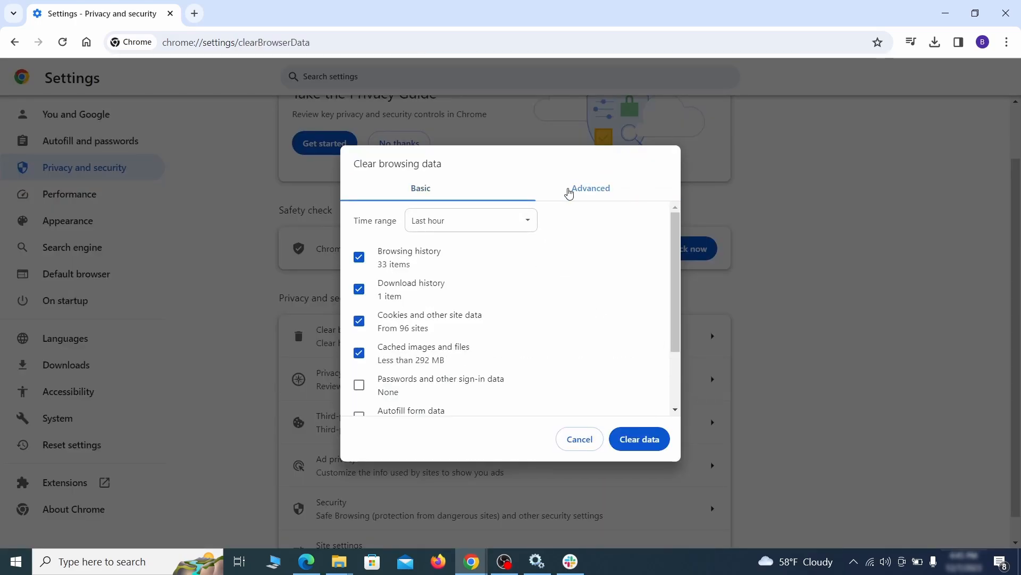
pyautogui.scroll(-3, 515, 303)
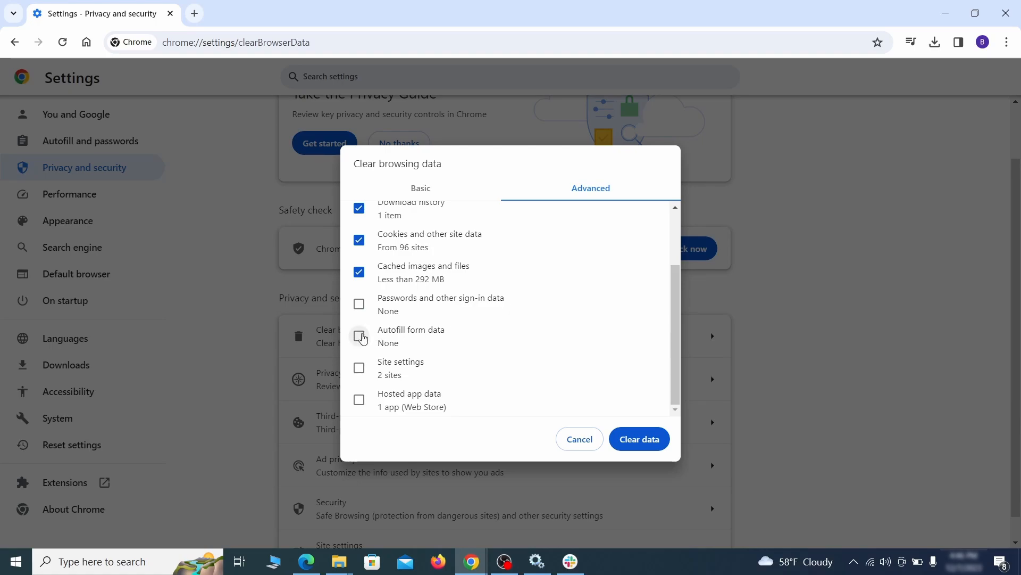
pyautogui.click(359, 339)
pyautogui.click(359, 369)
pyautogui.click(361, 401)
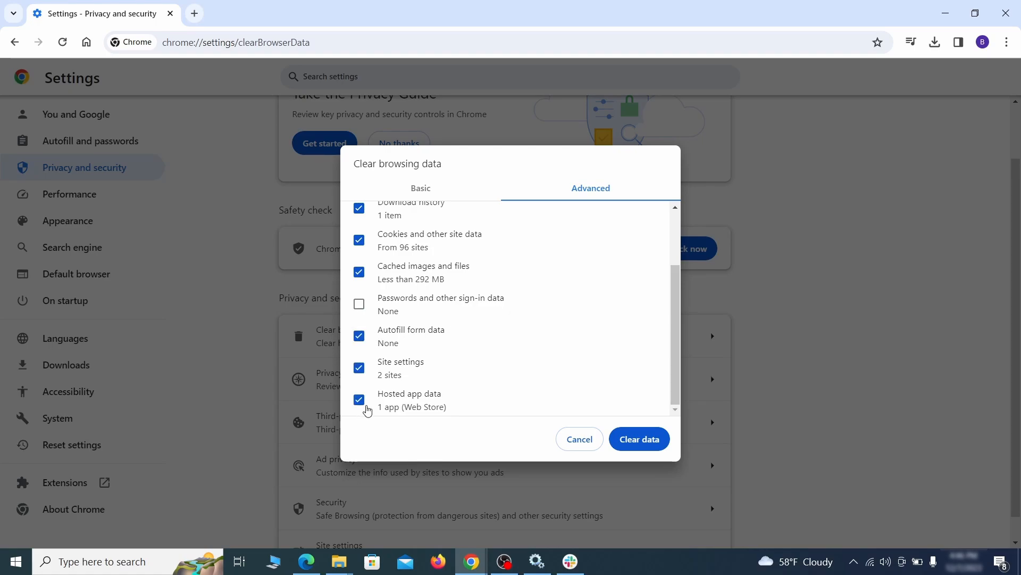
pyautogui.click(647, 443)
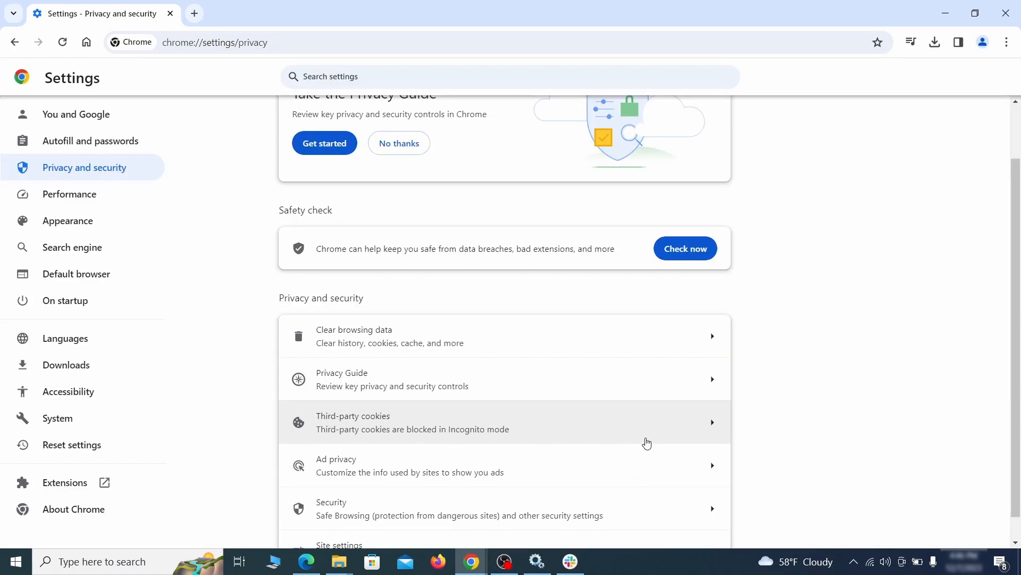
# Examine the location and camera permissions in Chrome's site settings for suspicious sites
pyautogui.scroll(-1, 769, 349)
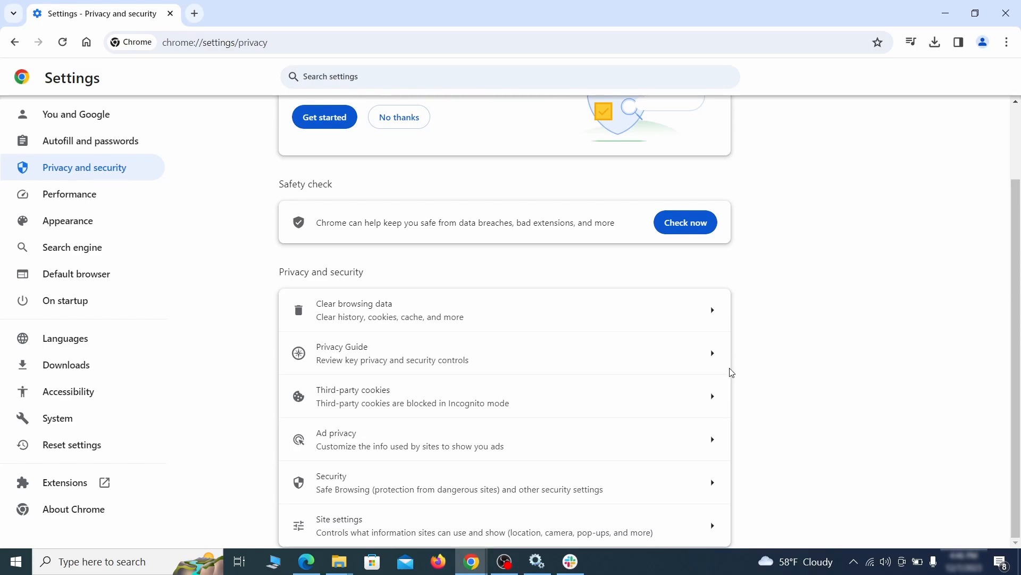
pyautogui.click(497, 521)
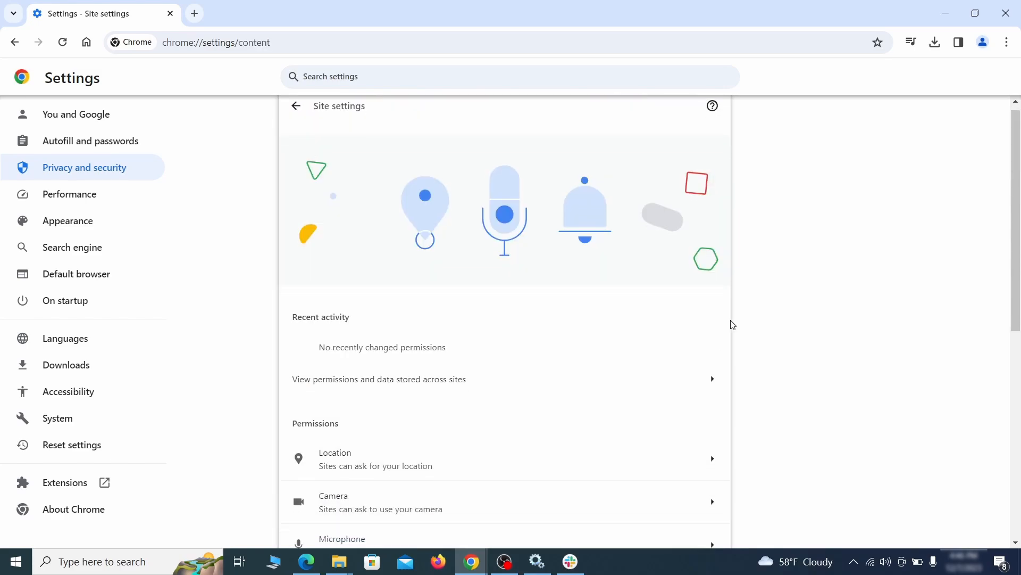
pyautogui.scroll(-3, 733, 324)
pyautogui.scroll(-1, 745, 288)
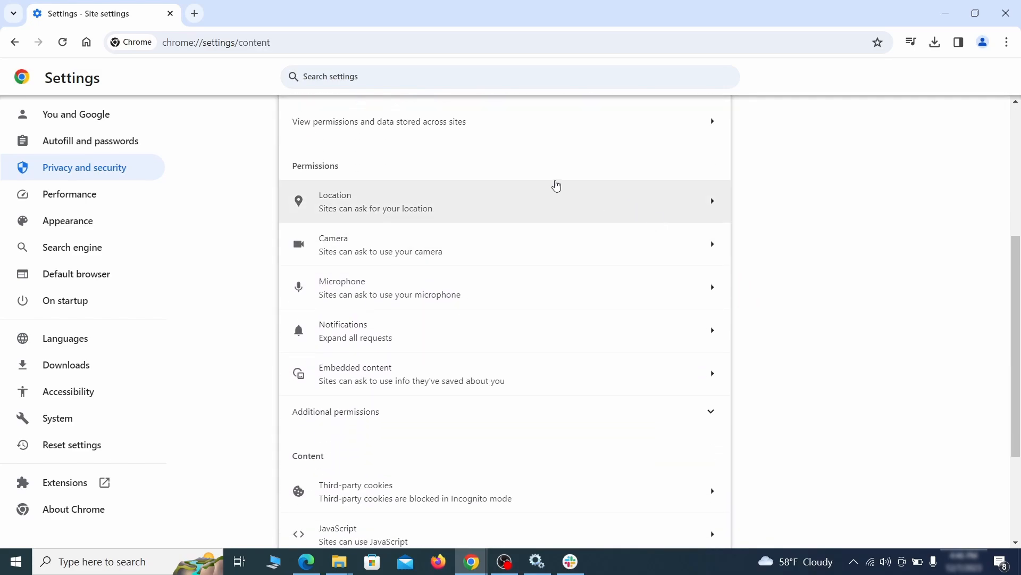
pyautogui.click(516, 209)
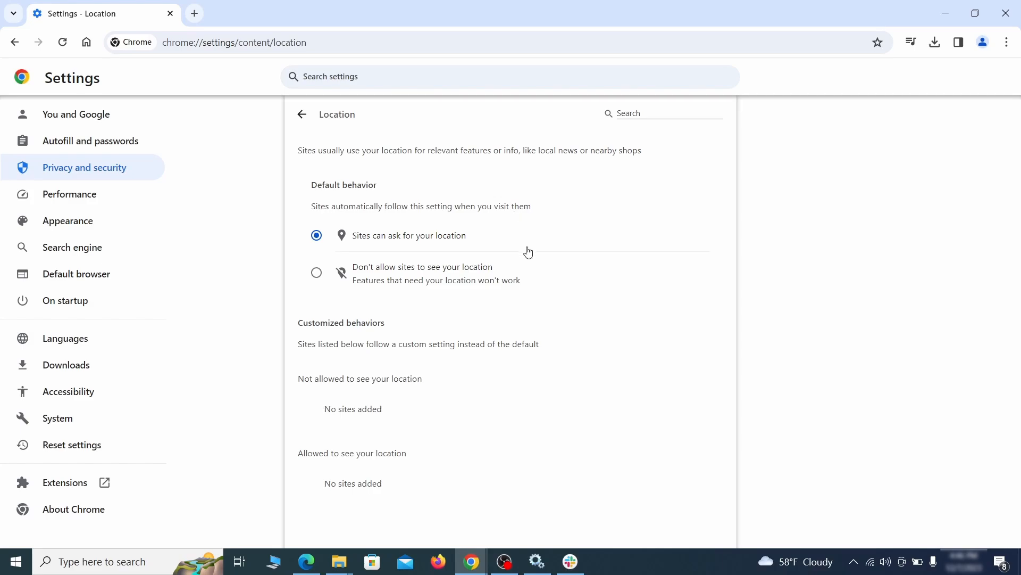
pyautogui.click(15, 42)
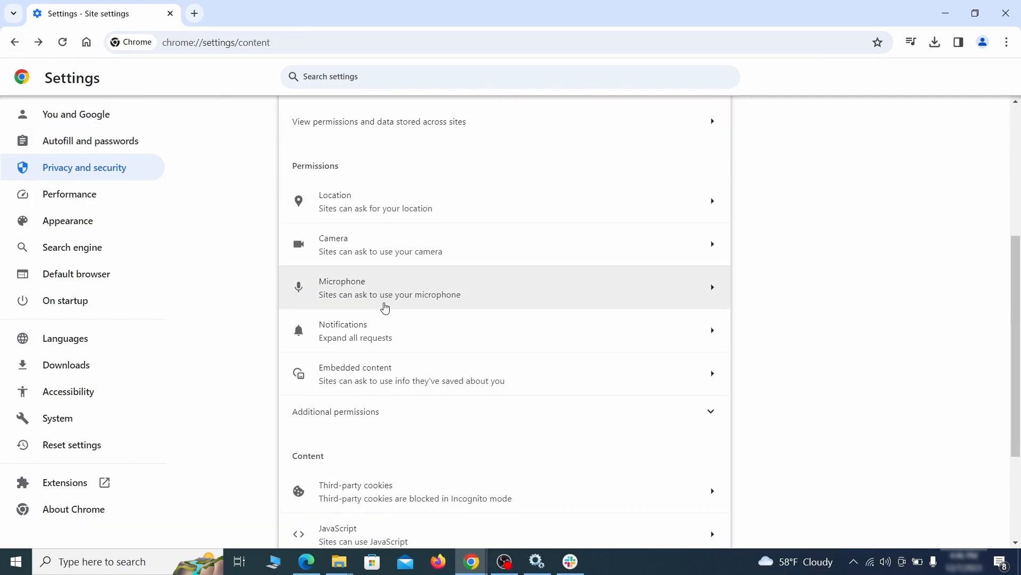
pyautogui.click(405, 250)
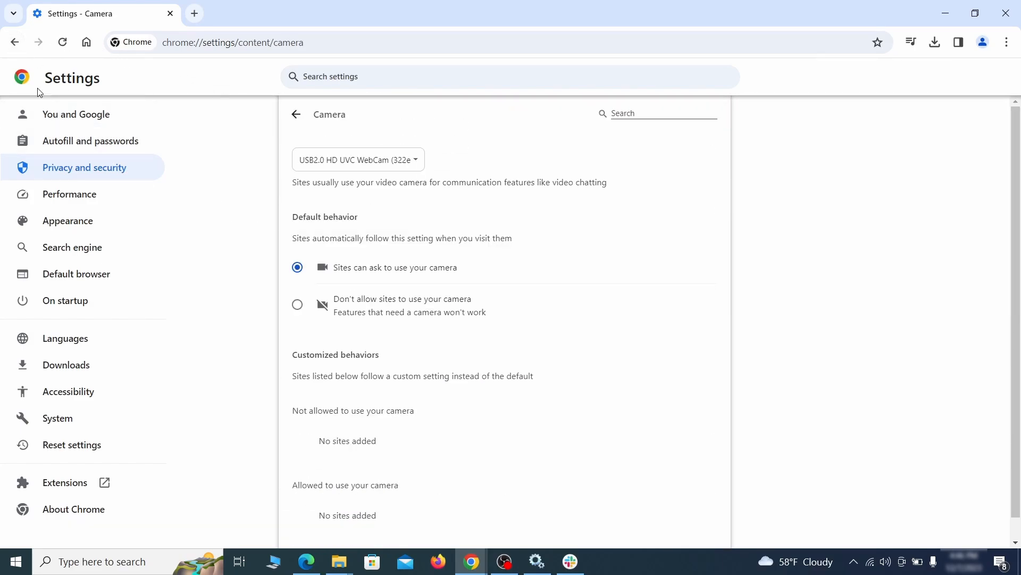
# Open the options of ExampleRougeURL.com among the allowed notification sites and delete it from the sites allowed to use third-party cookies
pyautogui.scroll(-1, 260, 346)
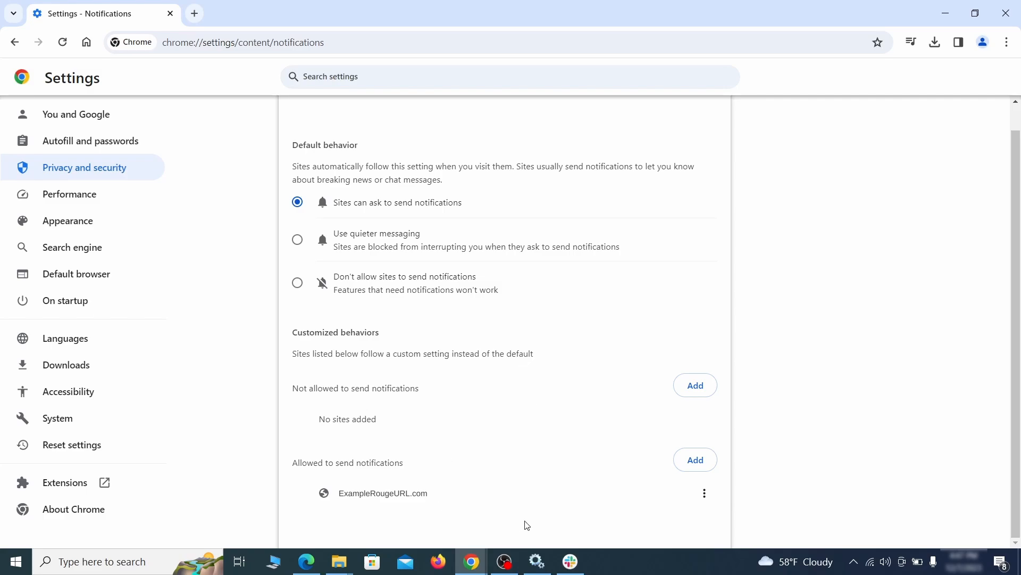
pyautogui.click(705, 494)
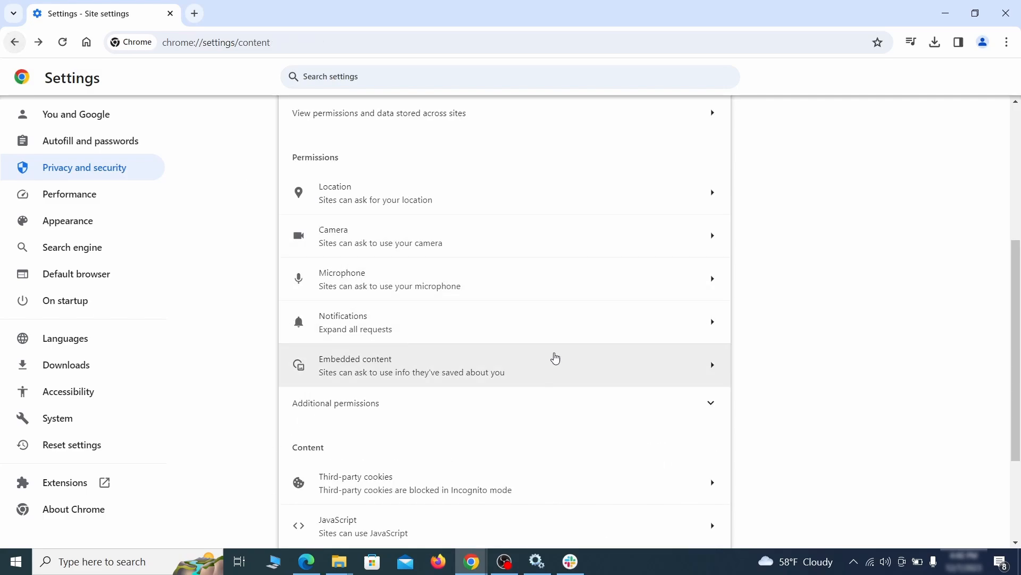
pyautogui.scroll(-3, 551, 360)
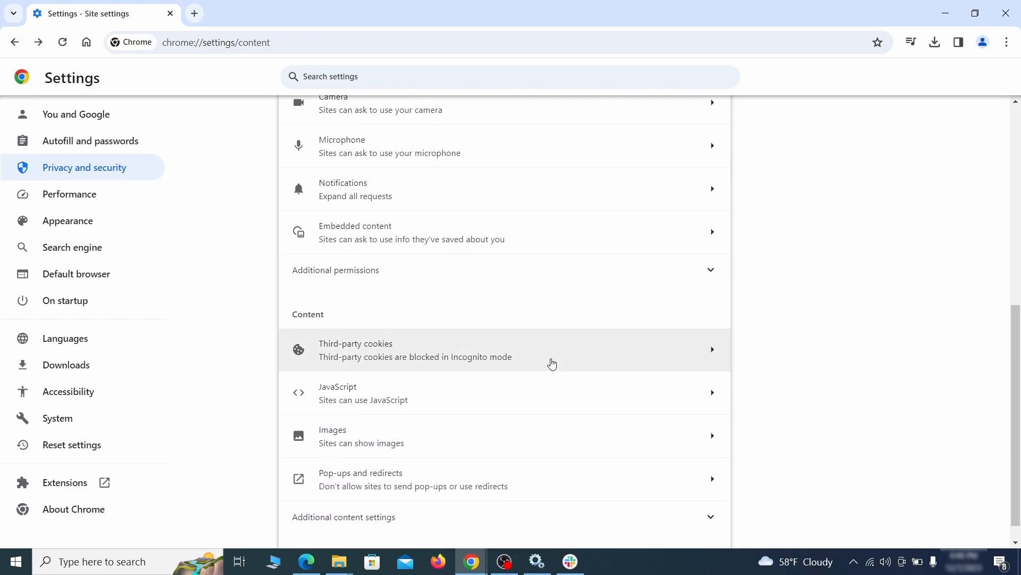
pyautogui.click(551, 358)
pyautogui.scroll(-5, 562, 394)
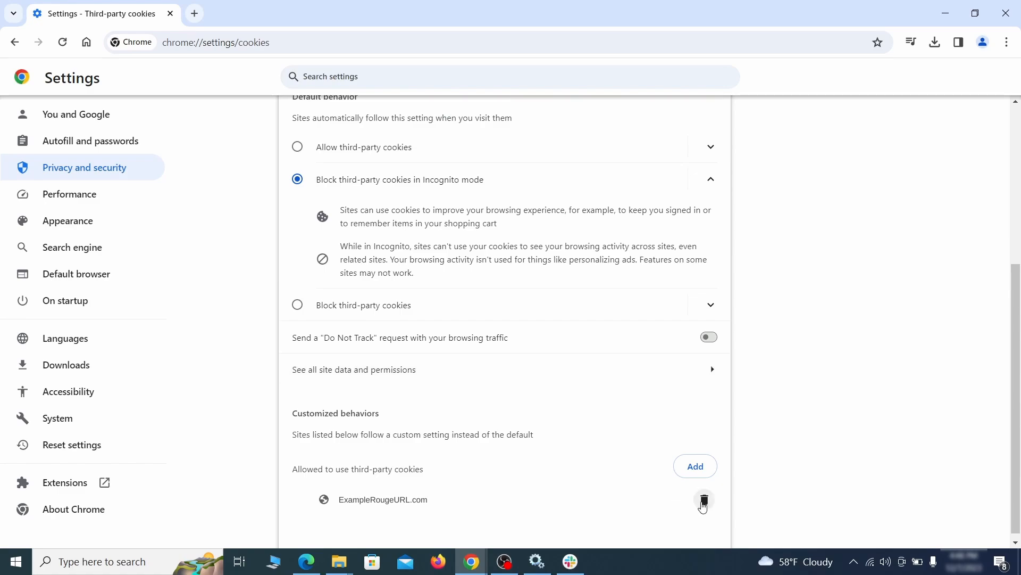
pyautogui.click(710, 506)
pyautogui.hotkey('alt', 'Left')
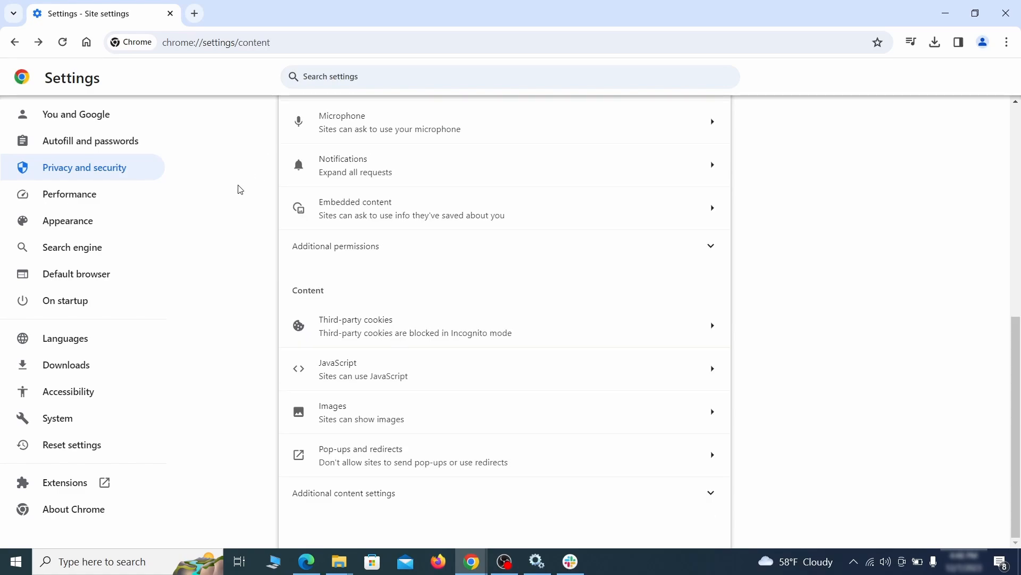
# Clear the custom web address of the home button in Chrome's appearance settings
pyautogui.click(139, 223)
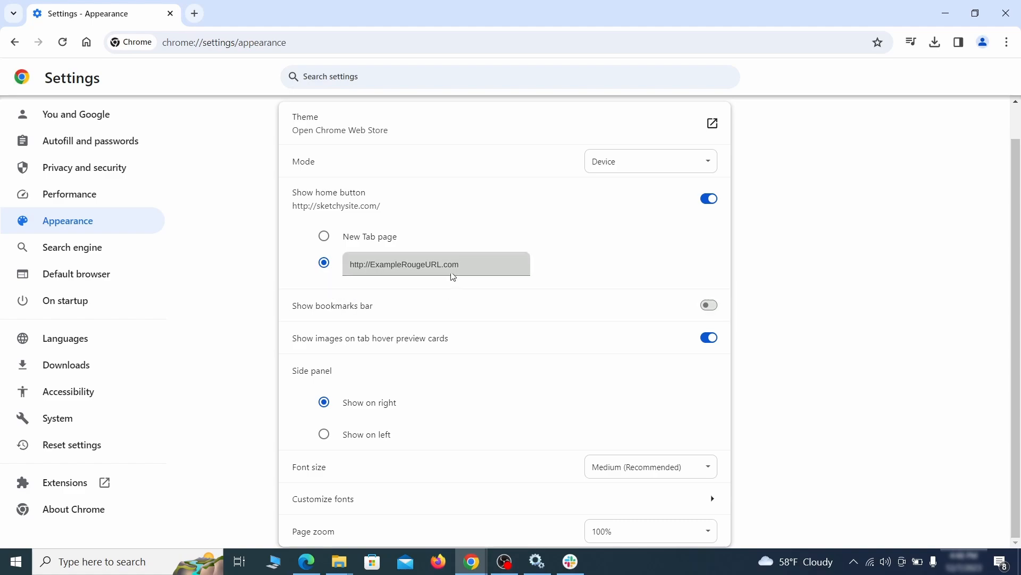
pyautogui.moveTo(453, 276); pyautogui.dragTo(338, 265)
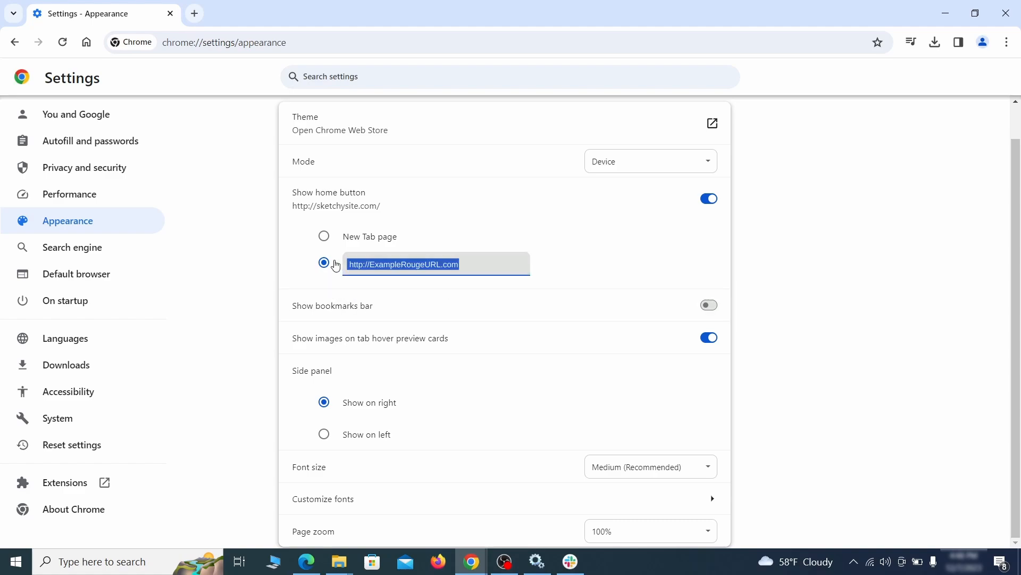
pyautogui.press('BackSpace')
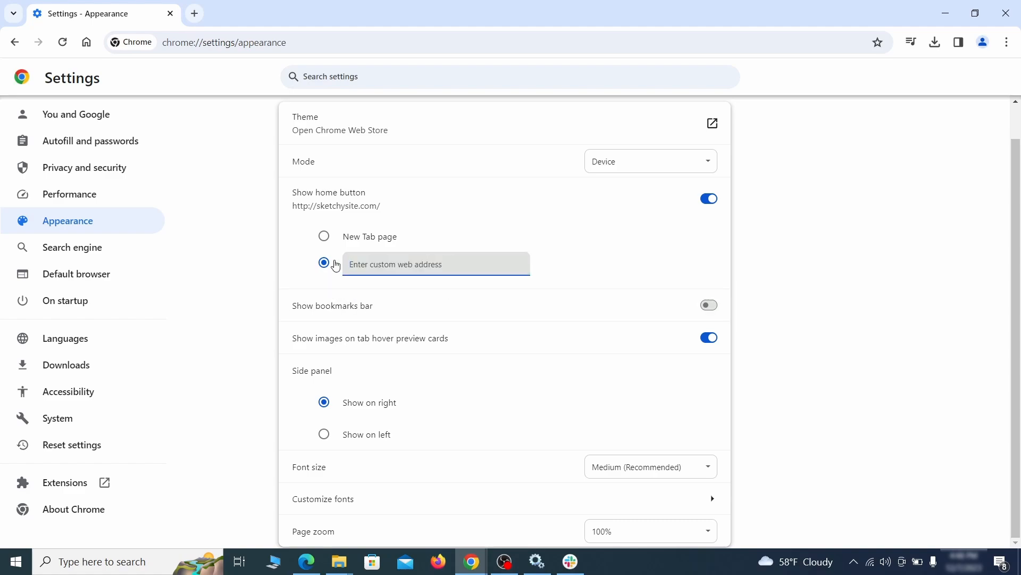
# Set Google as the address bar search engine and delete ExampleRougeURL.com from the site search entries
pyautogui.click(107, 249)
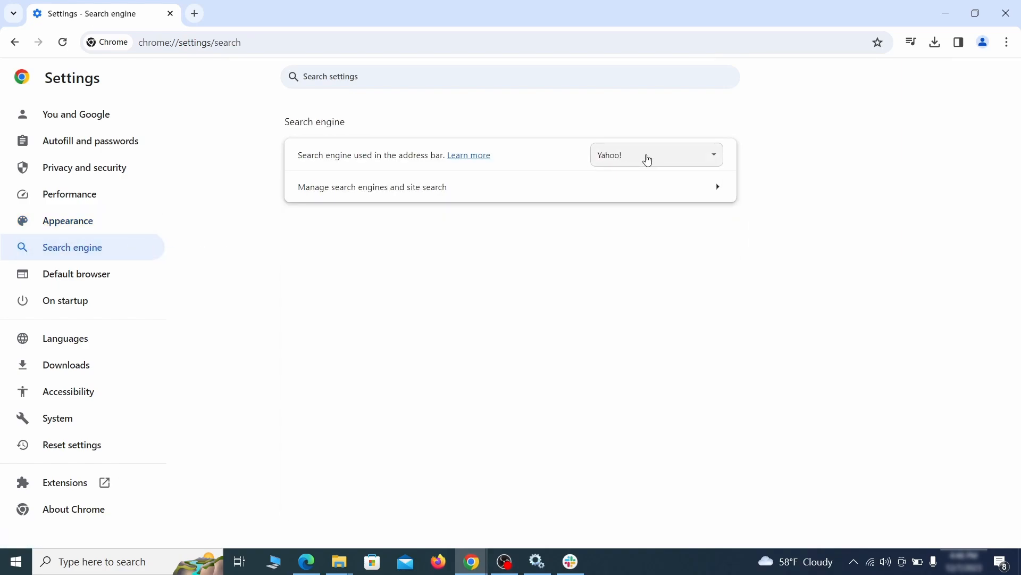
pyautogui.click(699, 160)
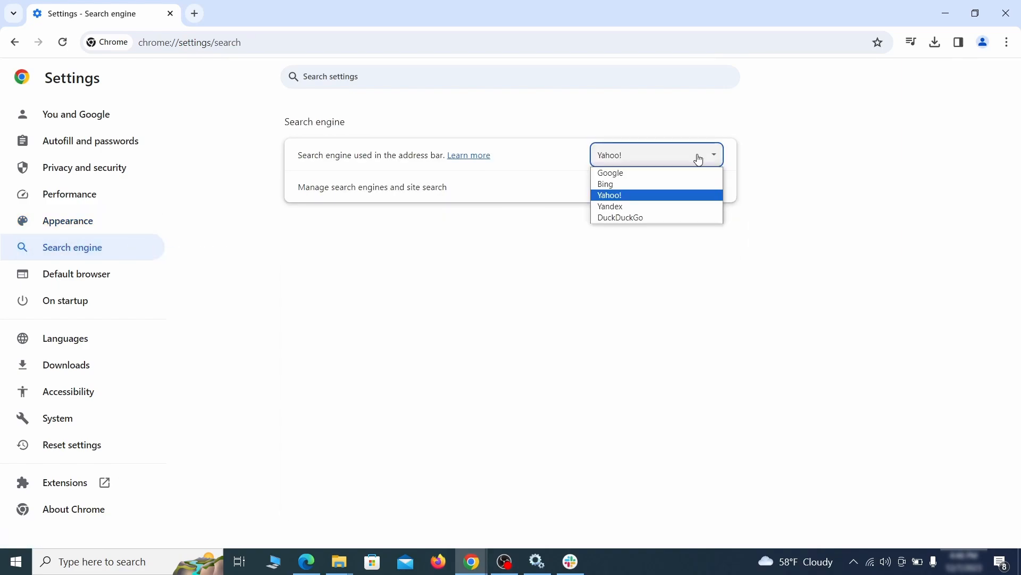
pyautogui.click(669, 174)
pyautogui.click(657, 198)
pyautogui.scroll(-8, 639, 290)
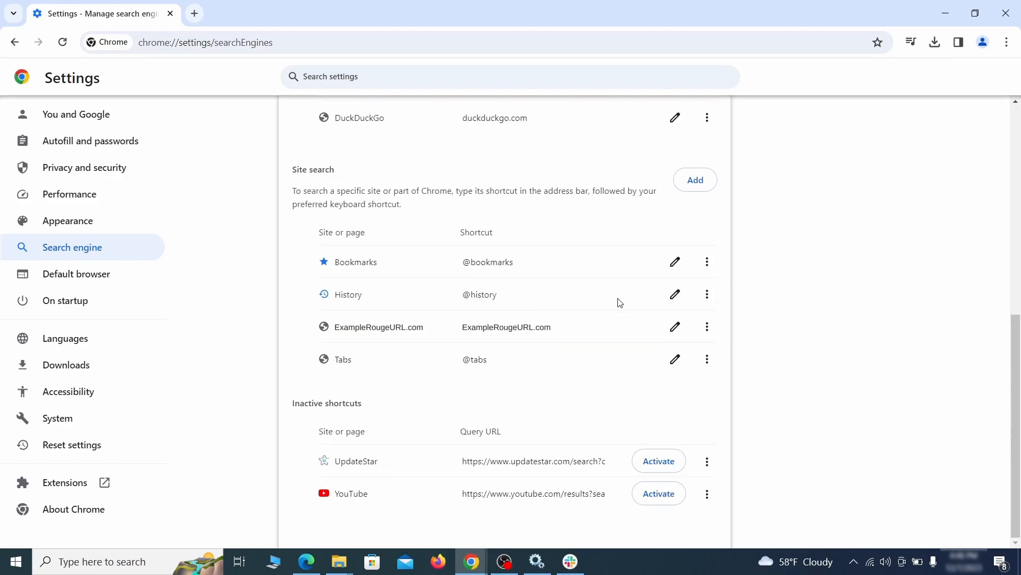
pyautogui.click(707, 327)
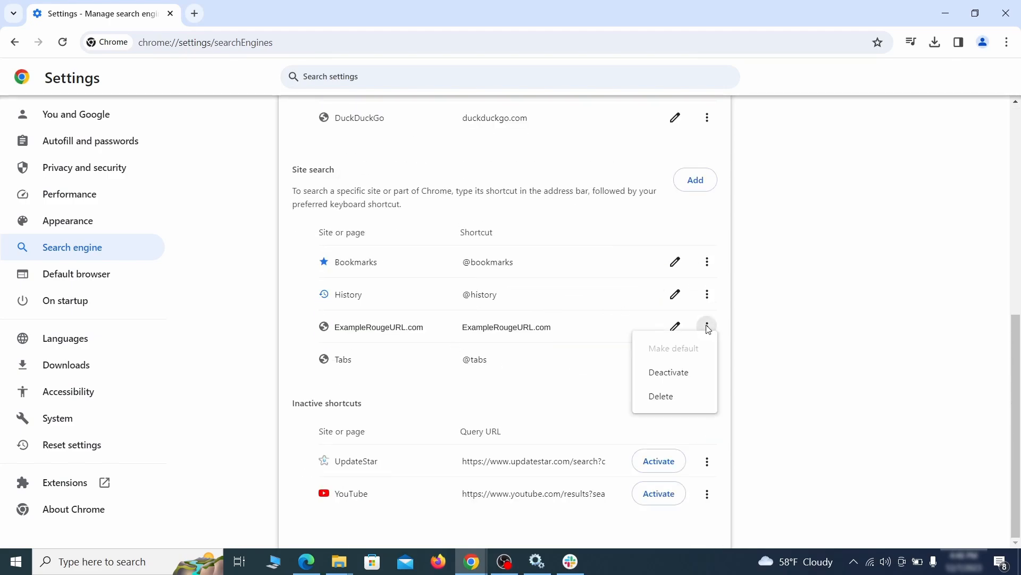
pyautogui.click(662, 398)
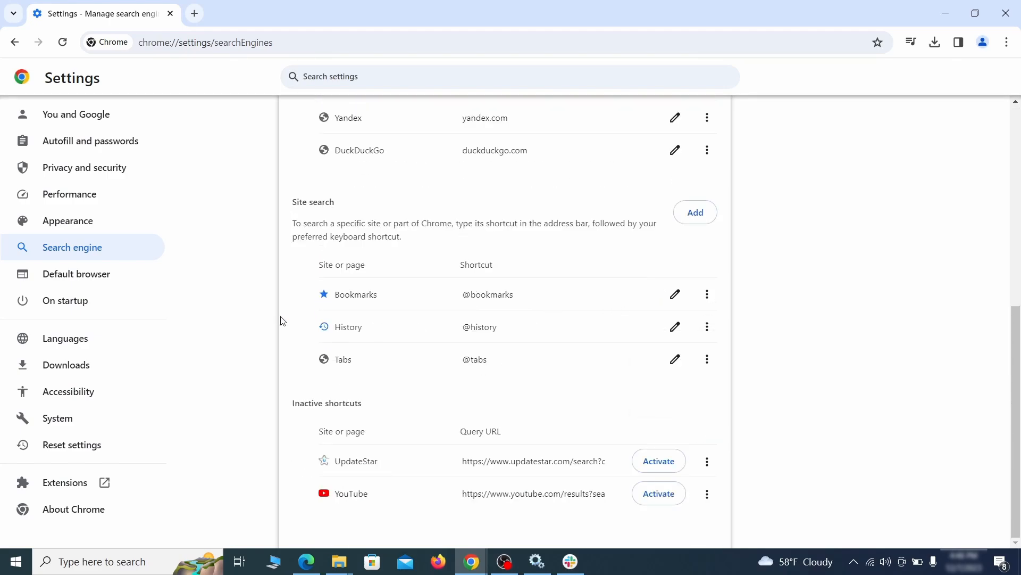
# Remove ExampleRougeURL.com from the specific pages that Chrome opens on startup
pyautogui.click(75, 299)
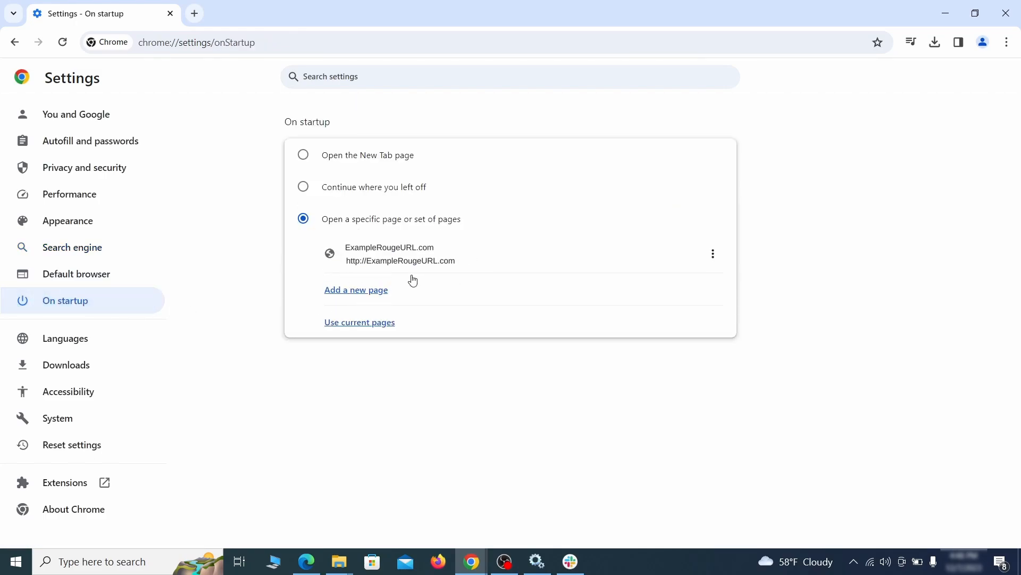
pyautogui.click(712, 253)
pyautogui.click(682, 287)
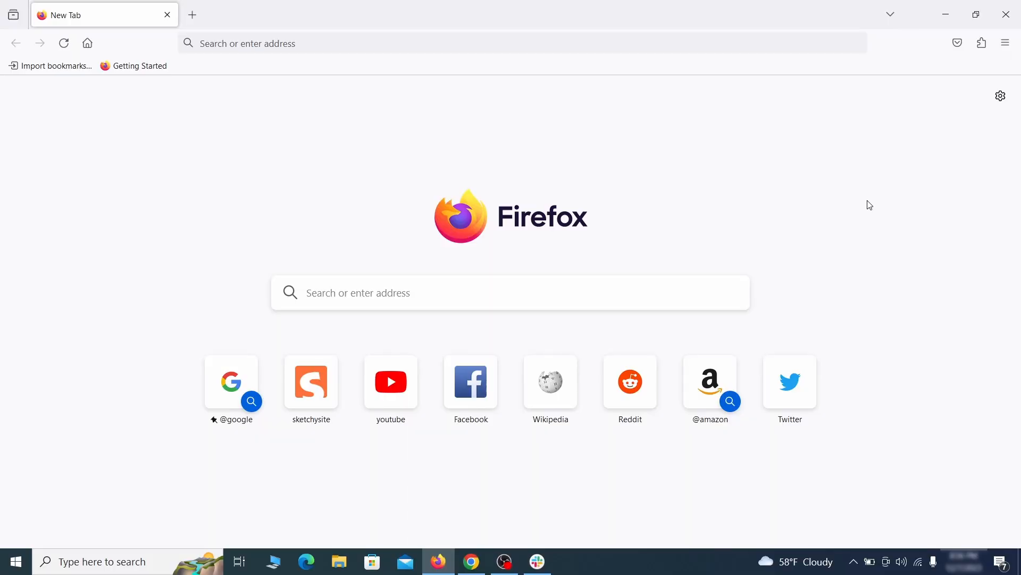
# In Firefox, disable the Contenu+ extension and remove it from the browser
pyautogui.click(983, 43)
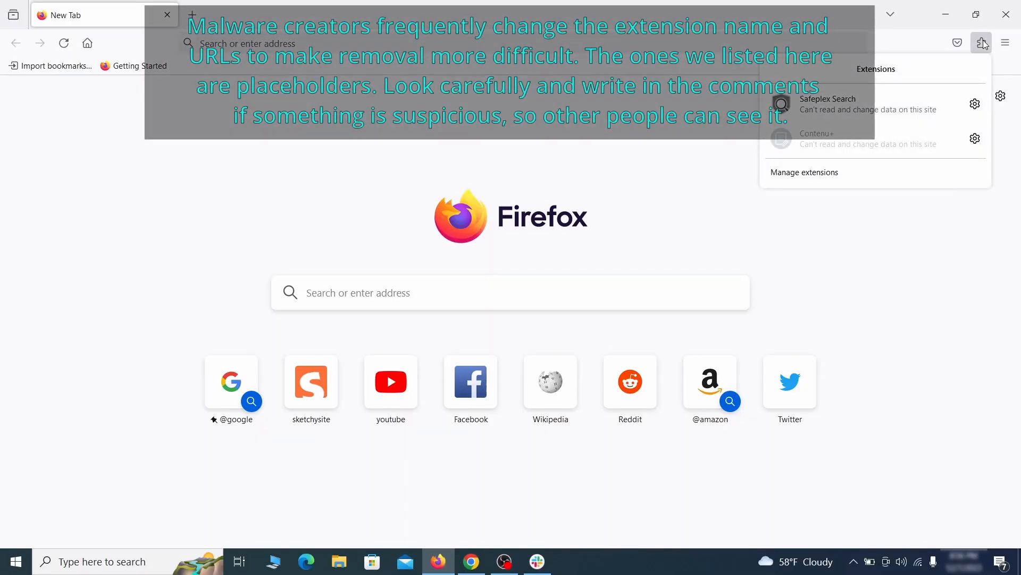
pyautogui.click(860, 175)
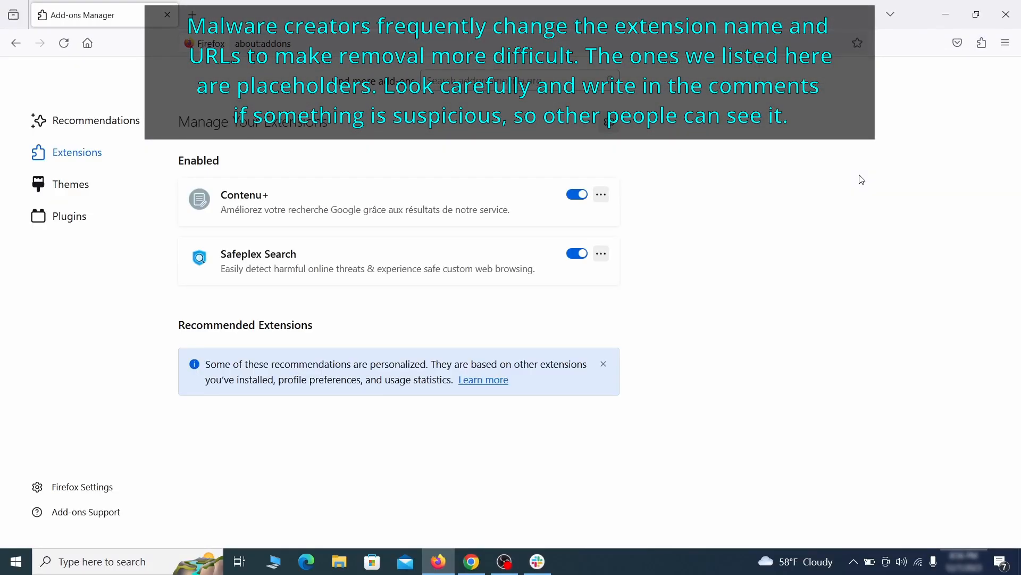
pyautogui.click(577, 195)
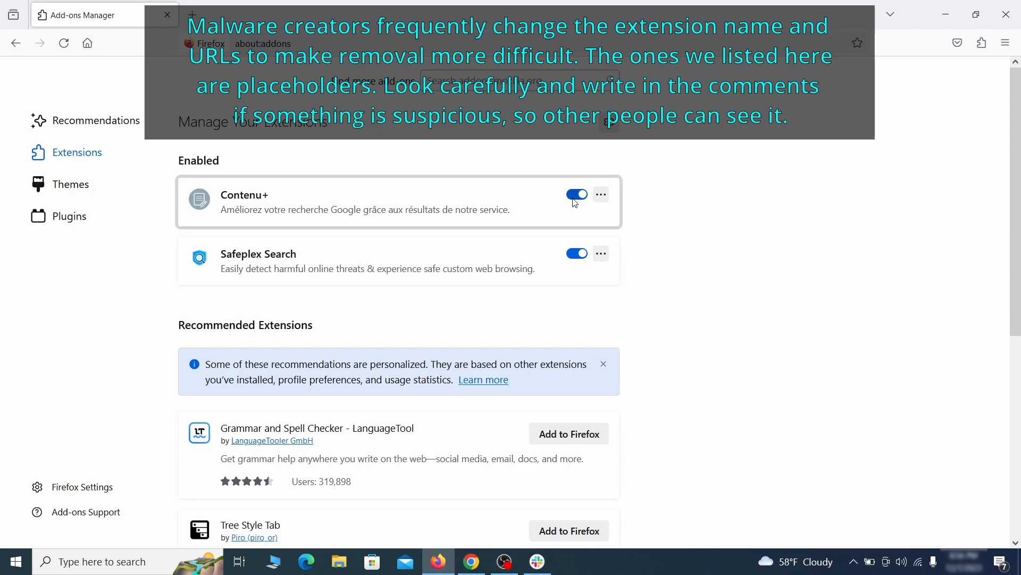
pyautogui.click(601, 194)
pyautogui.click(643, 213)
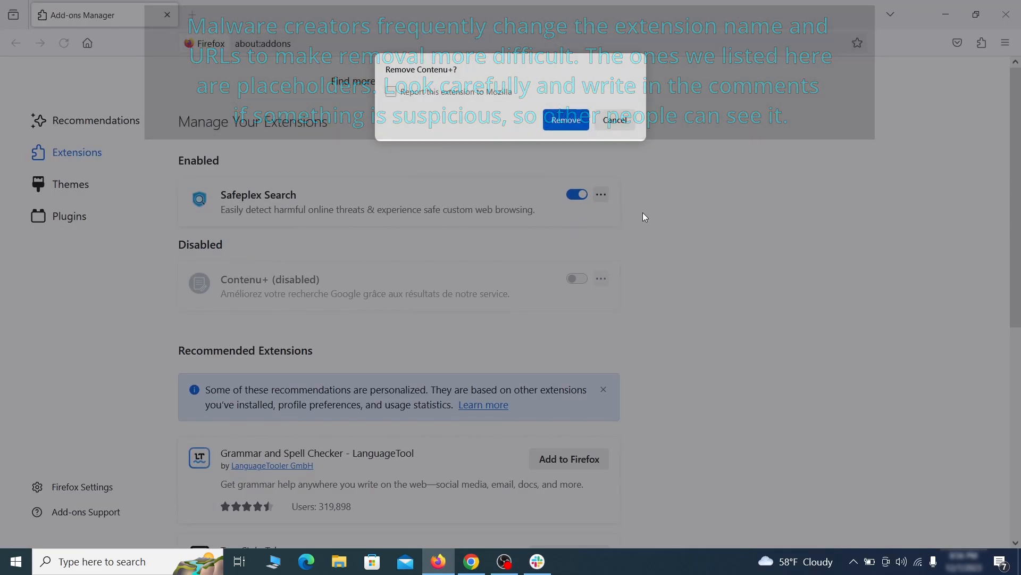
pyautogui.click(566, 119)
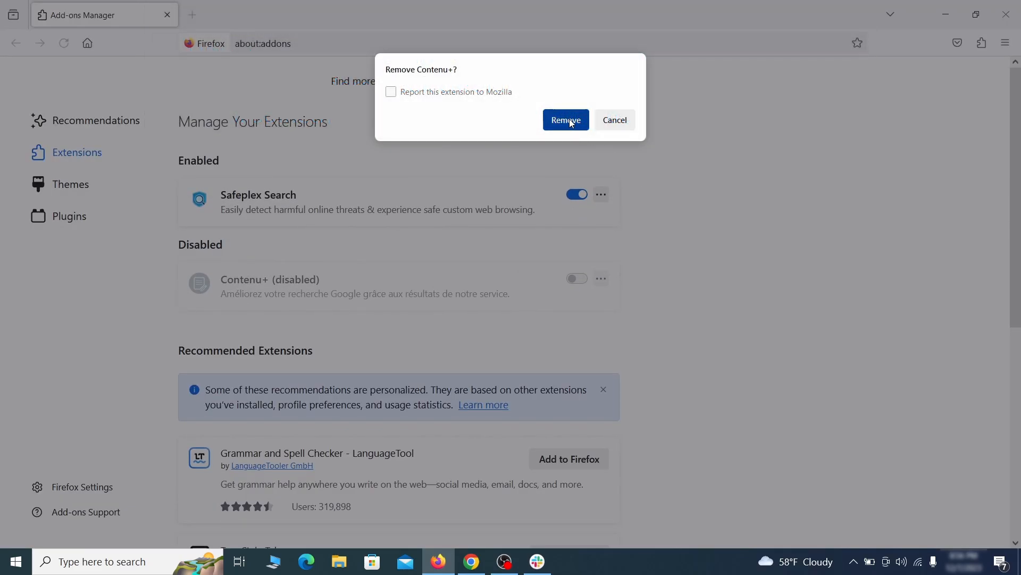
# Clear the custom URL ExampleRougeURL.com from Firefox's homepage and new windows setting
pyautogui.click(1005, 43)
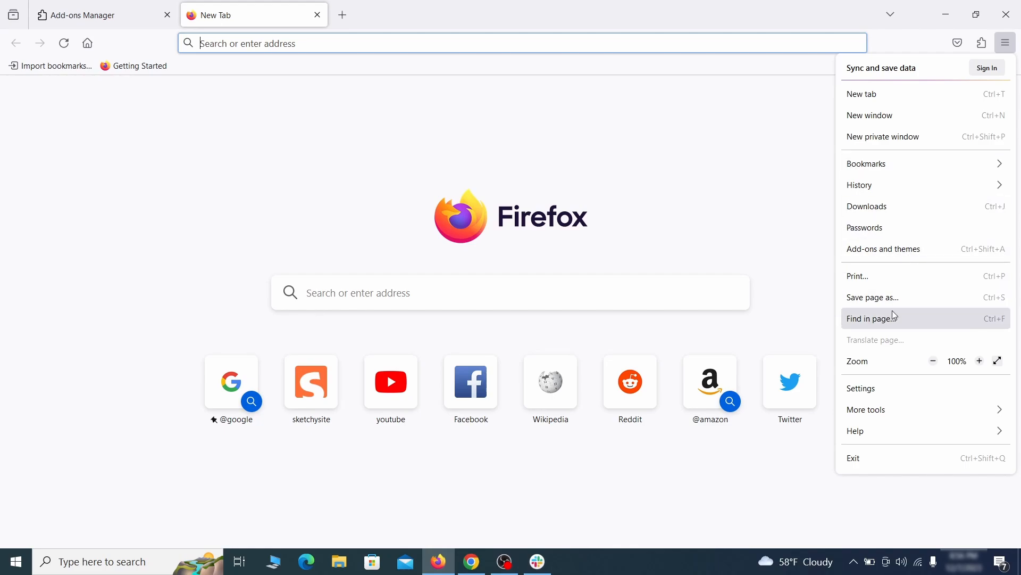
pyautogui.click(885, 390)
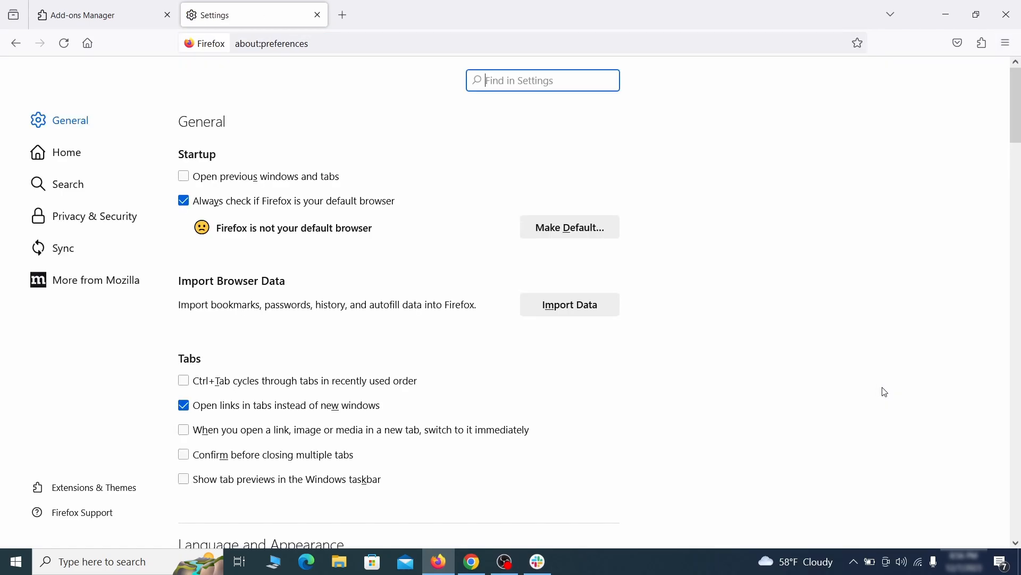
pyautogui.click(77, 154)
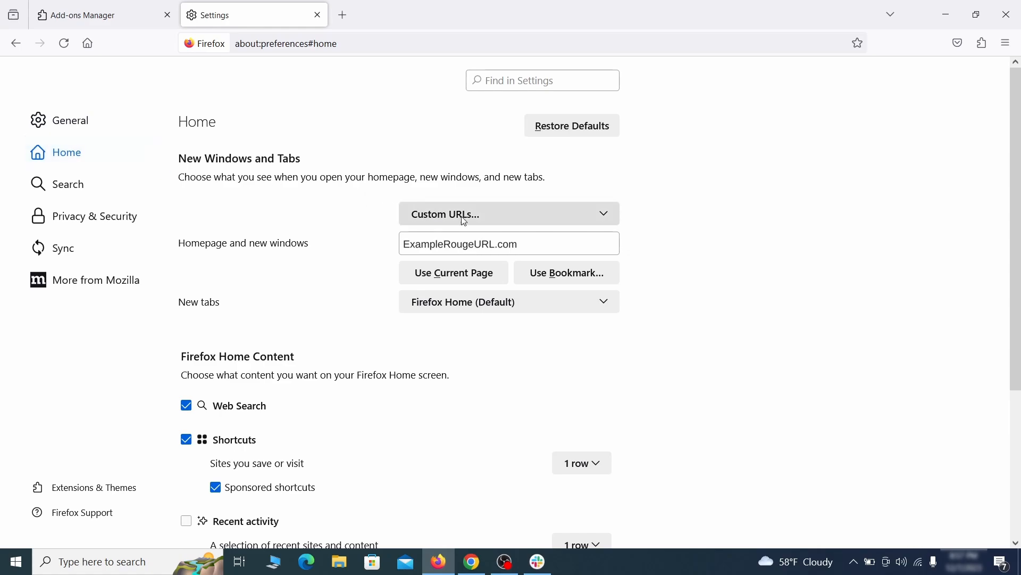
pyautogui.tripleClick(517, 244)
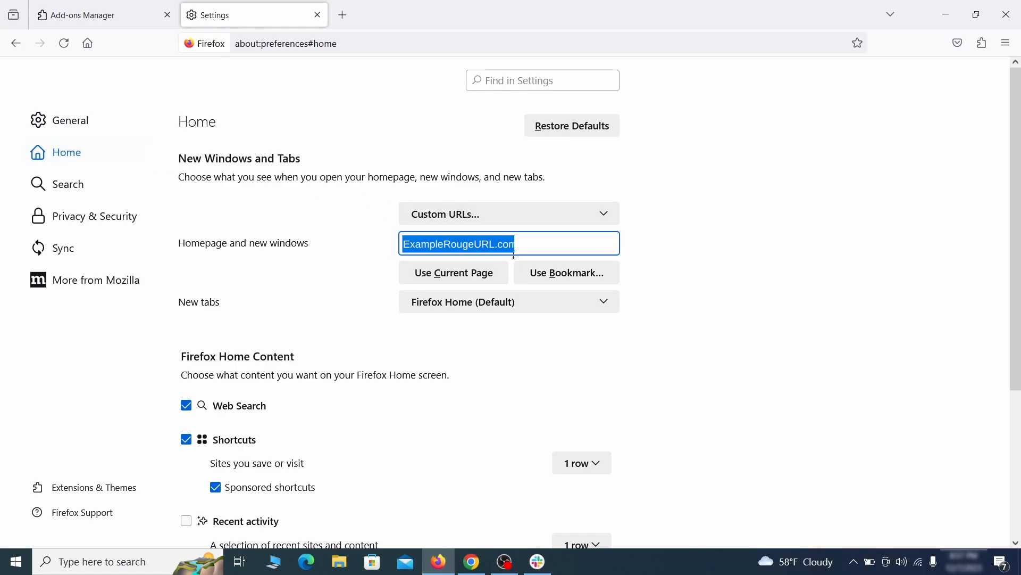
pyautogui.press('BackSpace')
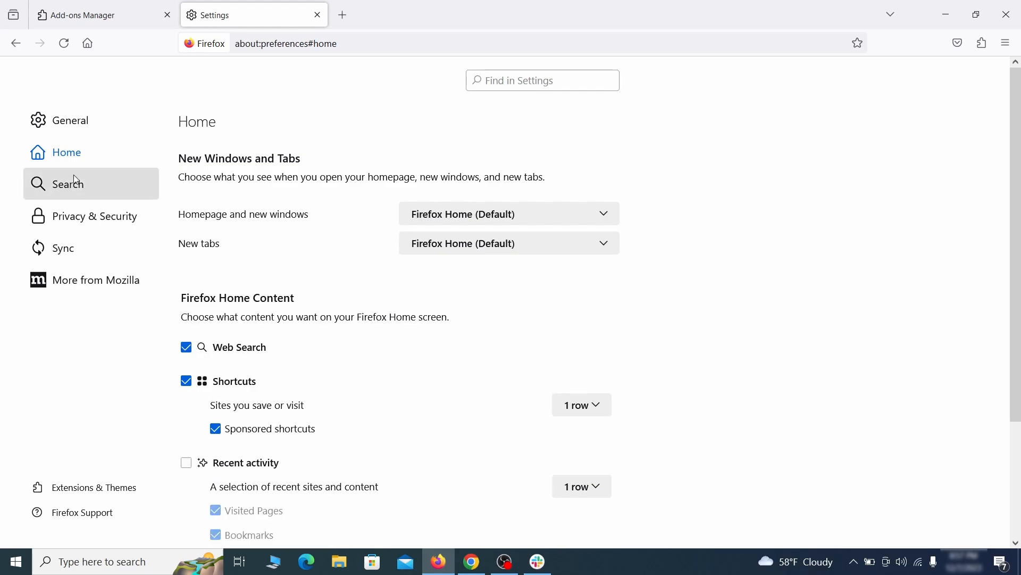
# Set Google as the default search engine in Firefox's search settings
pyautogui.click(72, 185)
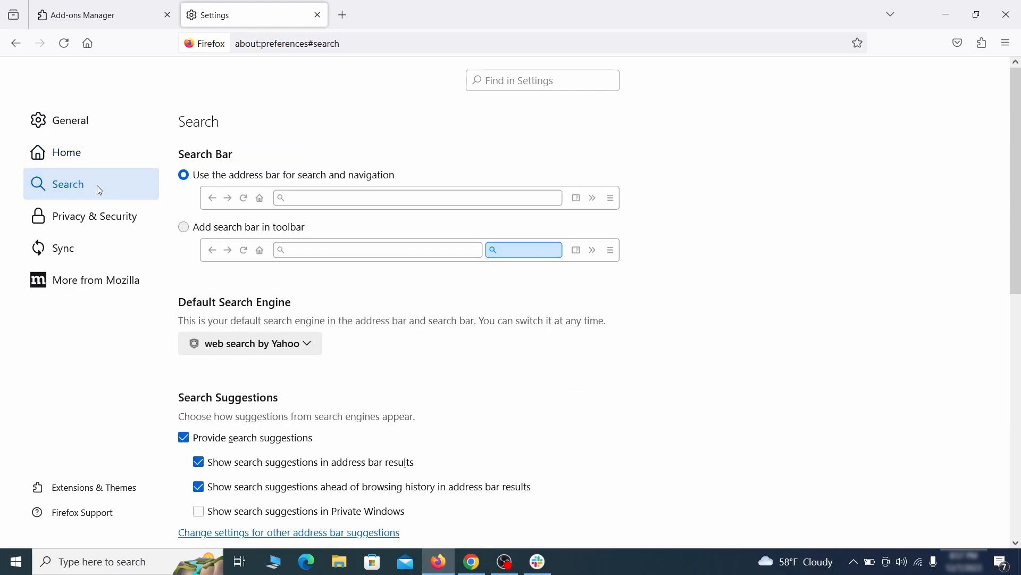
pyautogui.scroll(-2, 367, 285)
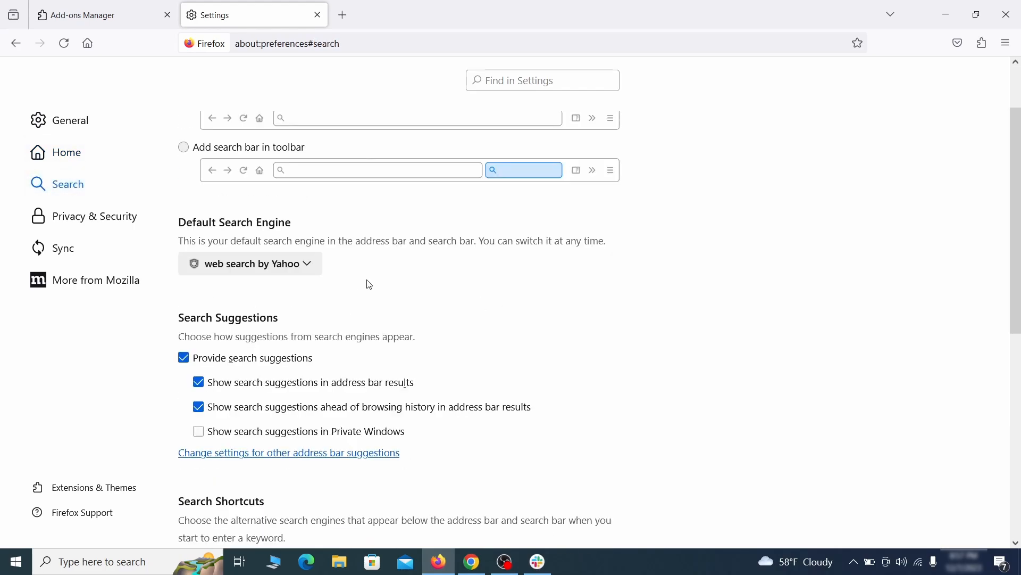
pyautogui.click(303, 269)
pyautogui.click(296, 285)
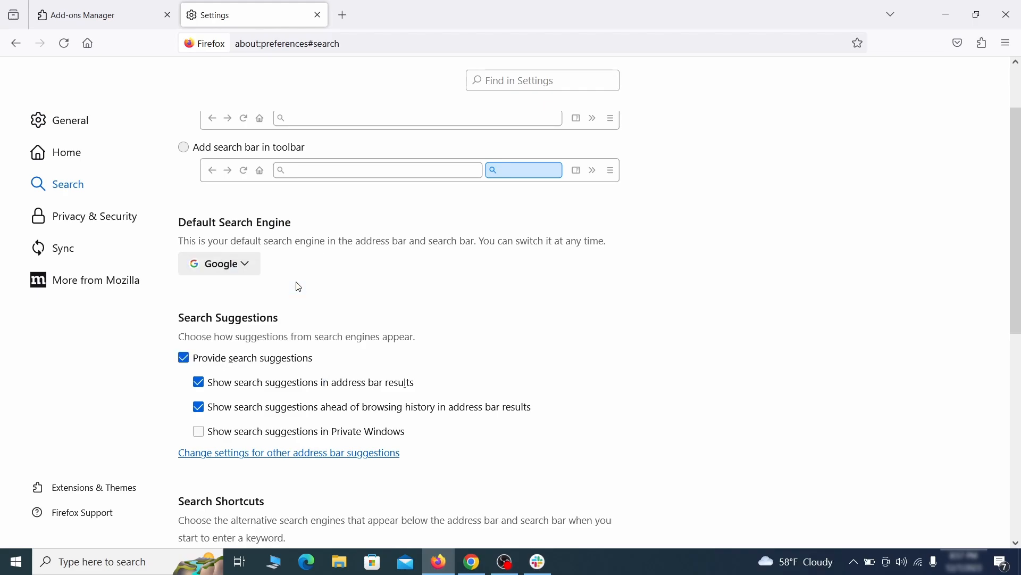
# Remove the web search by Yahoo engine with the Safeplex Search keyword from the search shortcuts
pyautogui.scroll(-4, 489, 300)
pyautogui.scroll(-3, 547, 277)
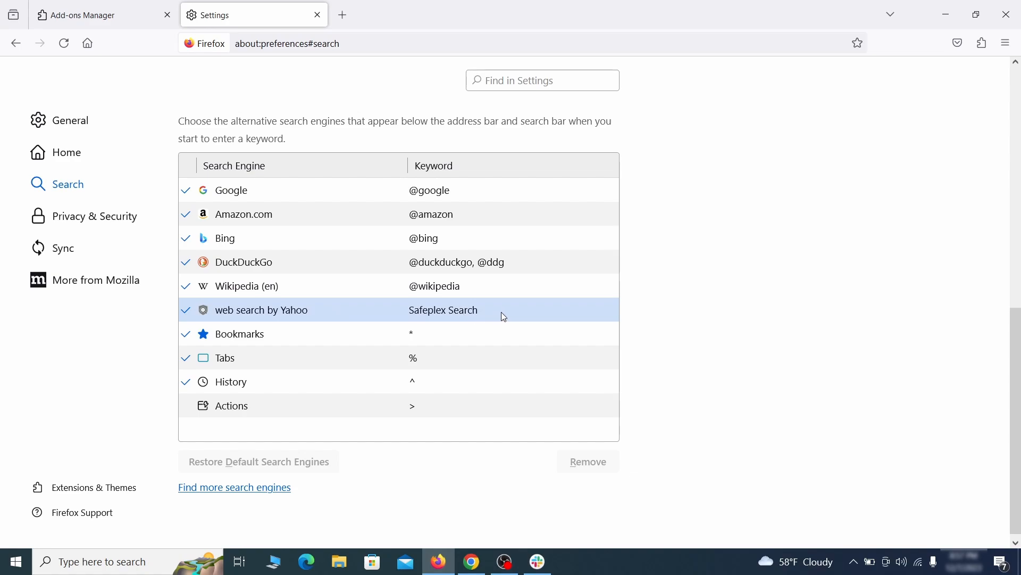
pyautogui.click(505, 312)
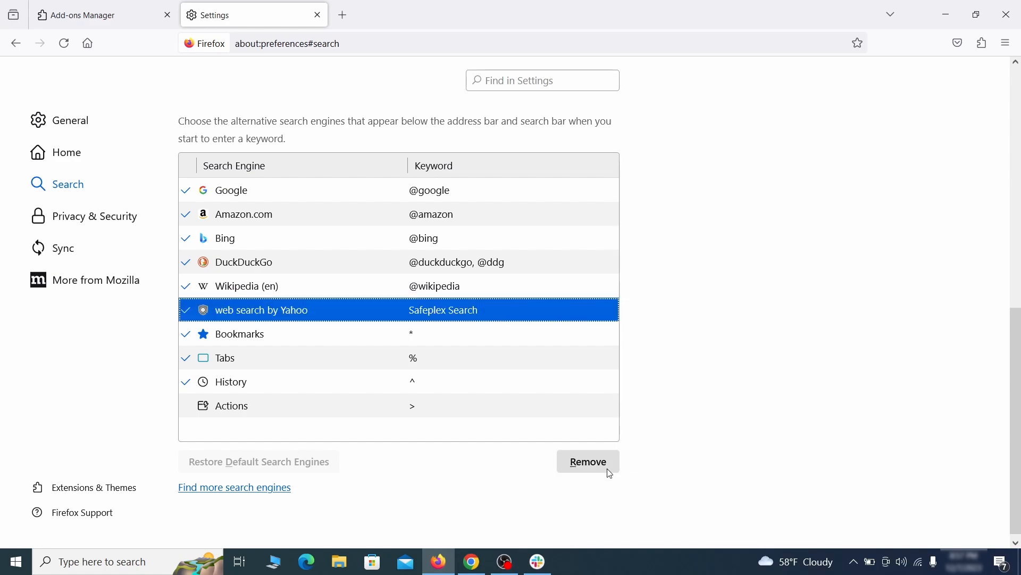
pyautogui.click(610, 475)
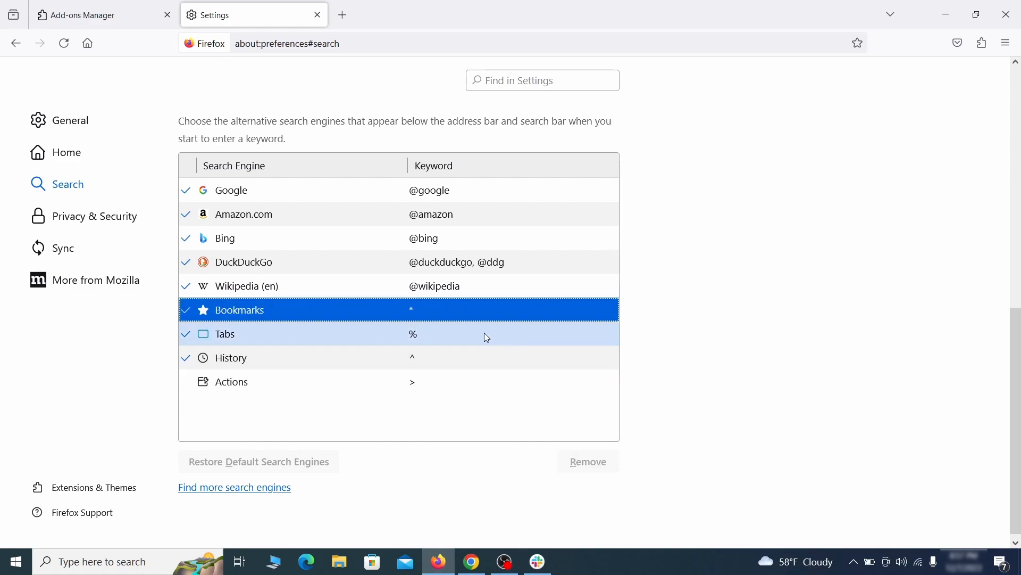
# Clear all cookies, site data and cached web content in Firefox's privacy settings
pyautogui.scroll(3, 483, 336)
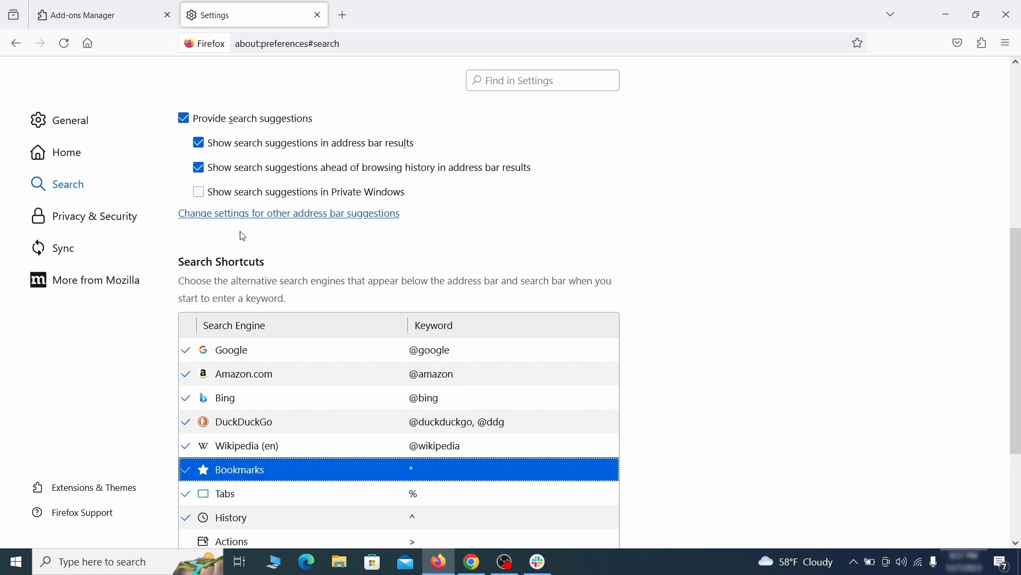
pyautogui.click(98, 213)
pyautogui.scroll(-6, 679, 244)
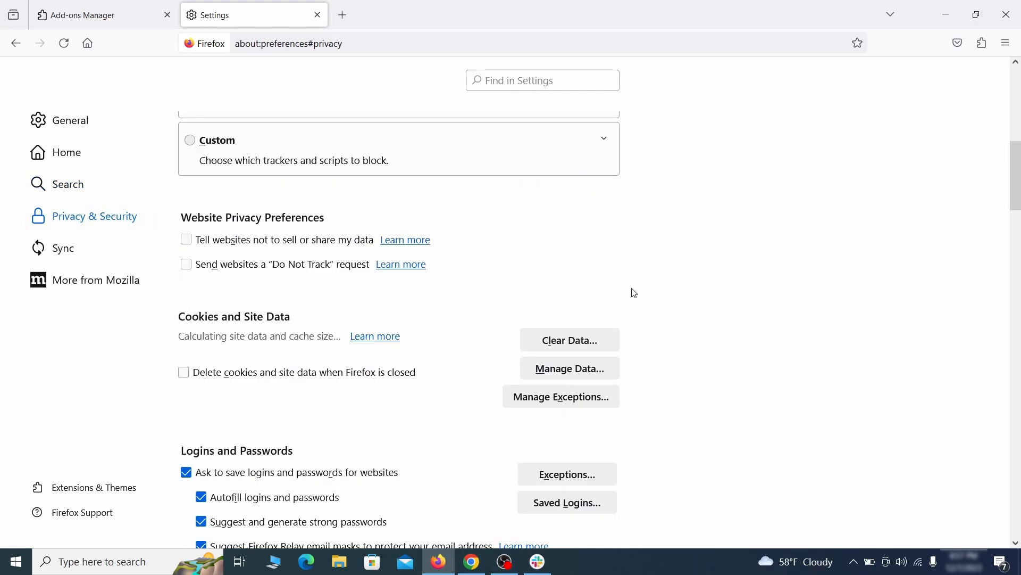
pyautogui.click(569, 338)
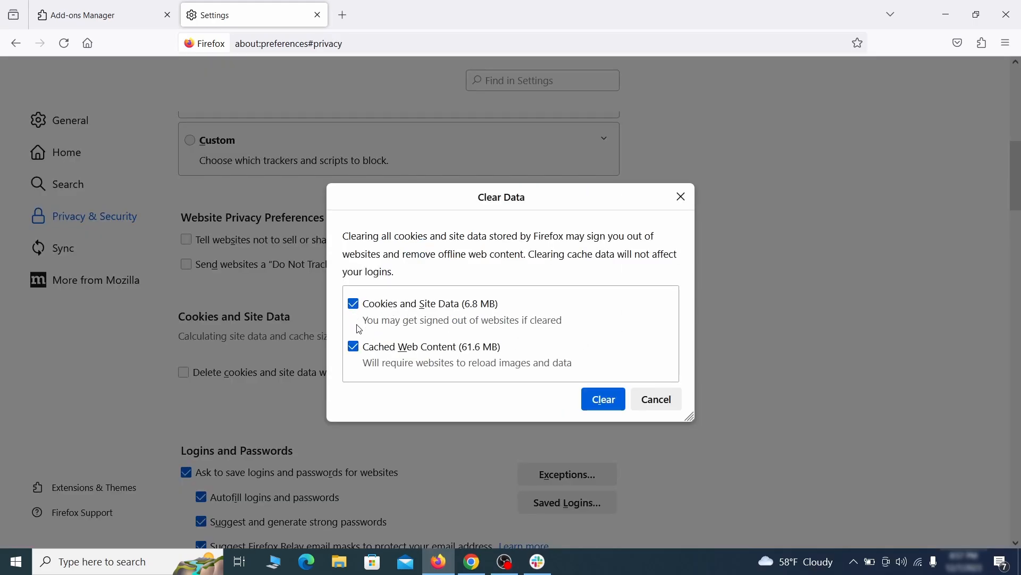
pyautogui.click(620, 403)
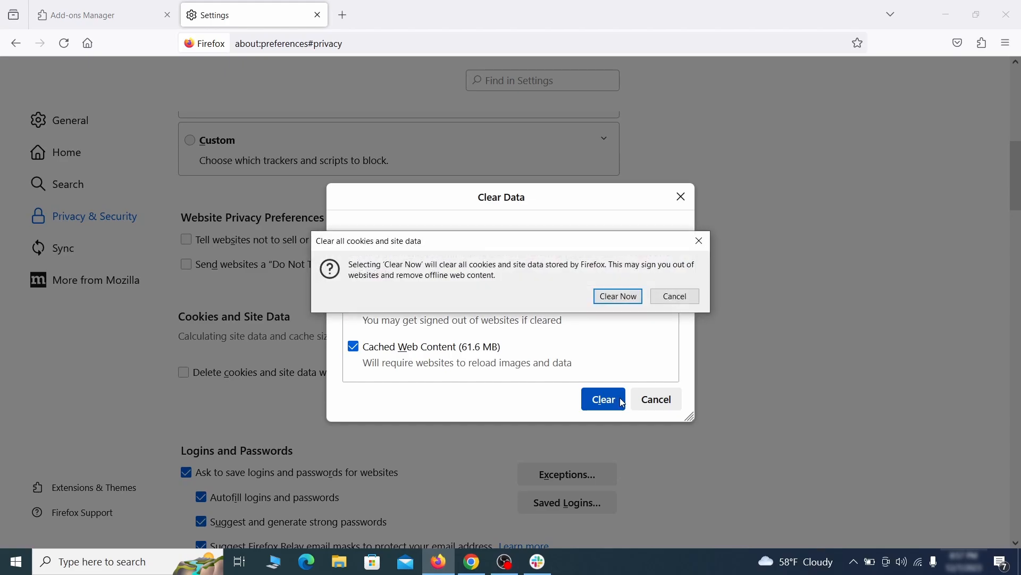
pyautogui.click(623, 301)
# Open the settings for the notifications permission in Firefox's privacy settings
pyautogui.scroll(-10, 695, 328)
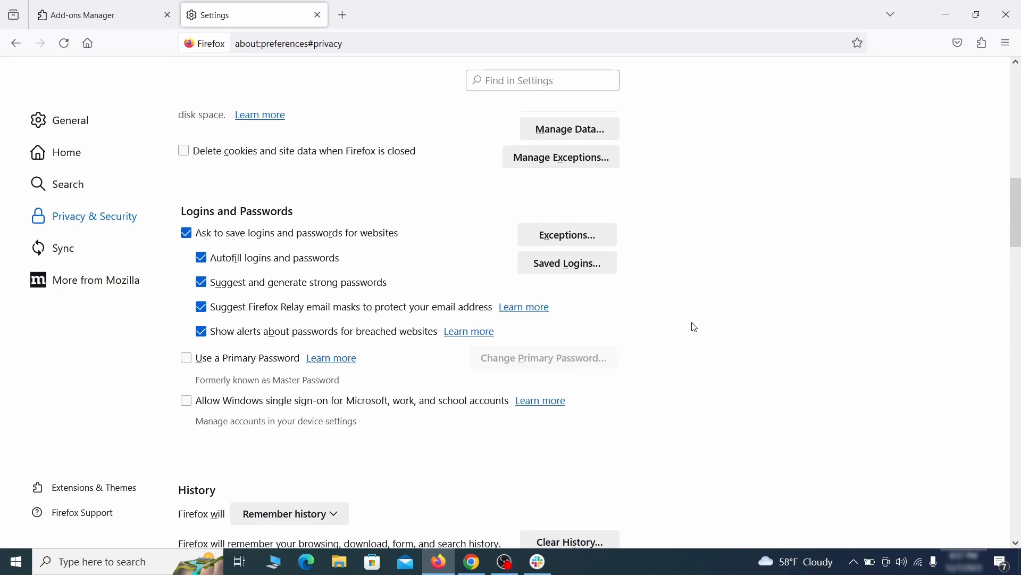
pyautogui.scroll(-2, 695, 327)
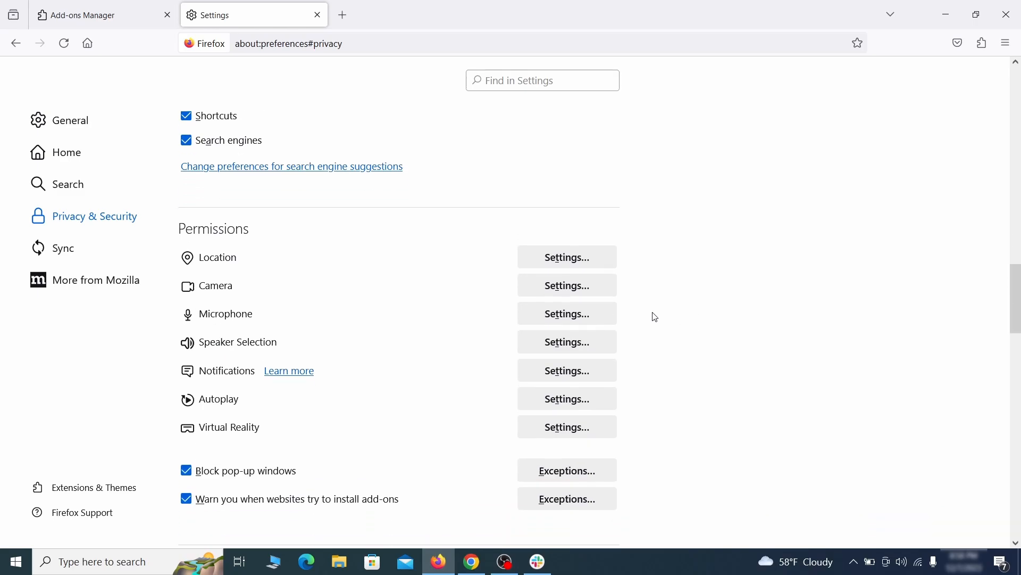
pyautogui.click(590, 375)
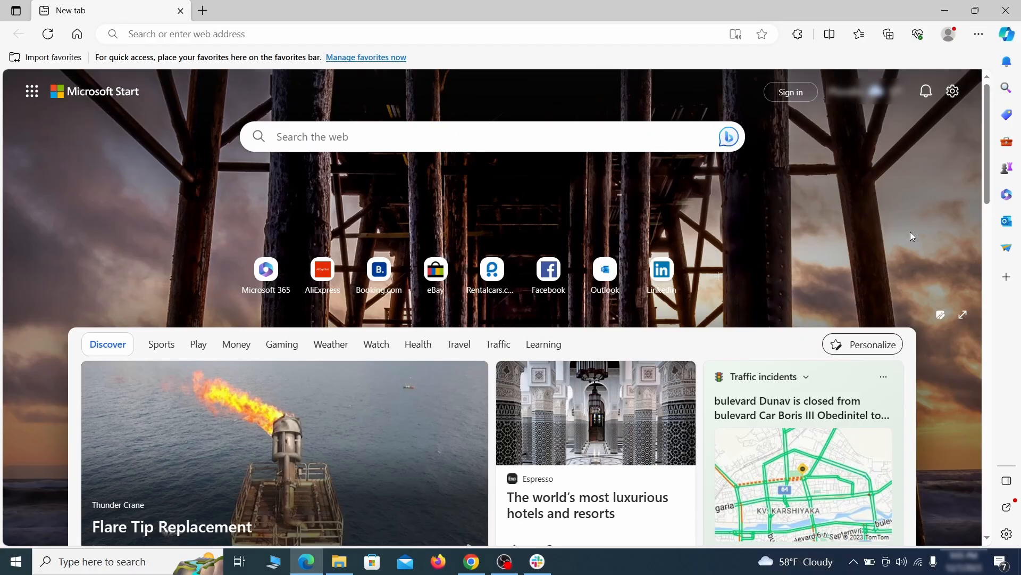
# In Microsoft Edge, disable the Quidco Cashback Reminder extension and remove it from the browser
pyautogui.click(979, 34)
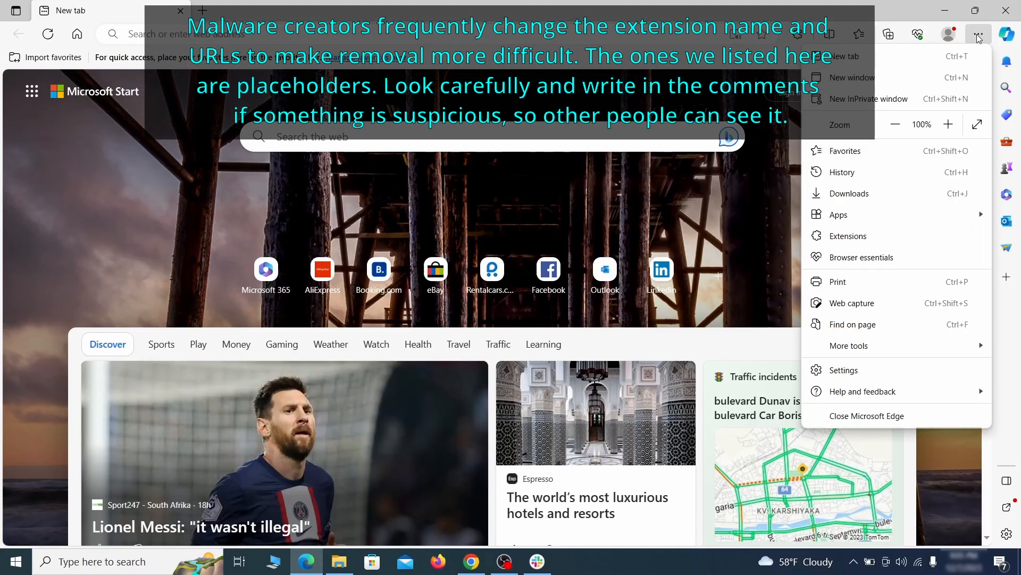
pyautogui.click(878, 235)
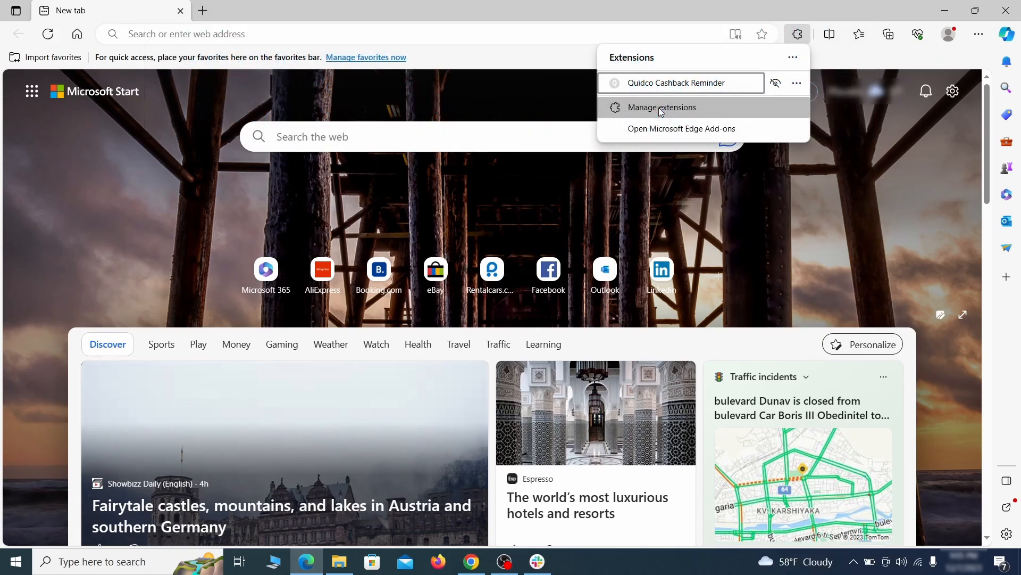
pyautogui.click(661, 109)
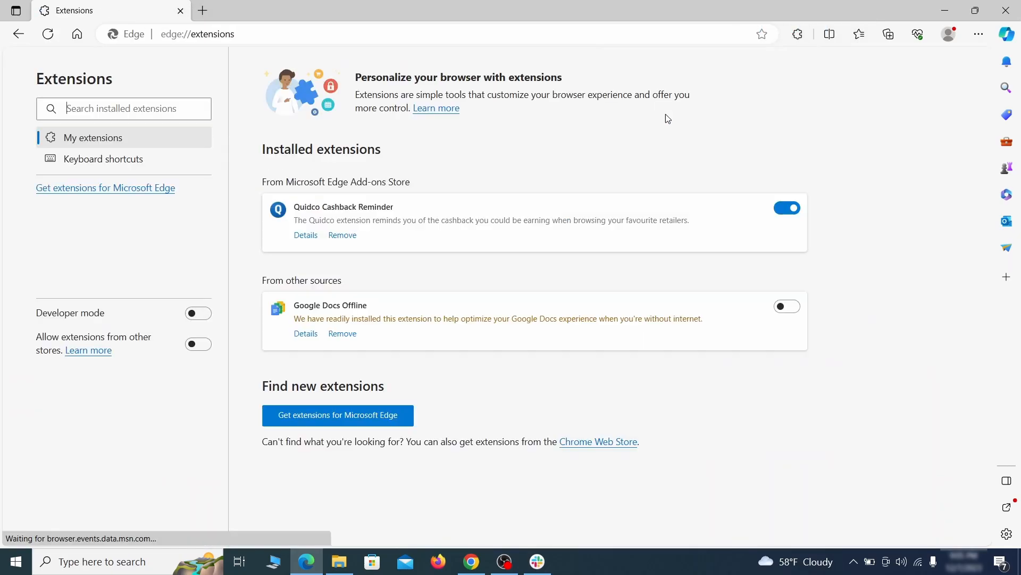
pyautogui.click(789, 211)
pyautogui.click(342, 237)
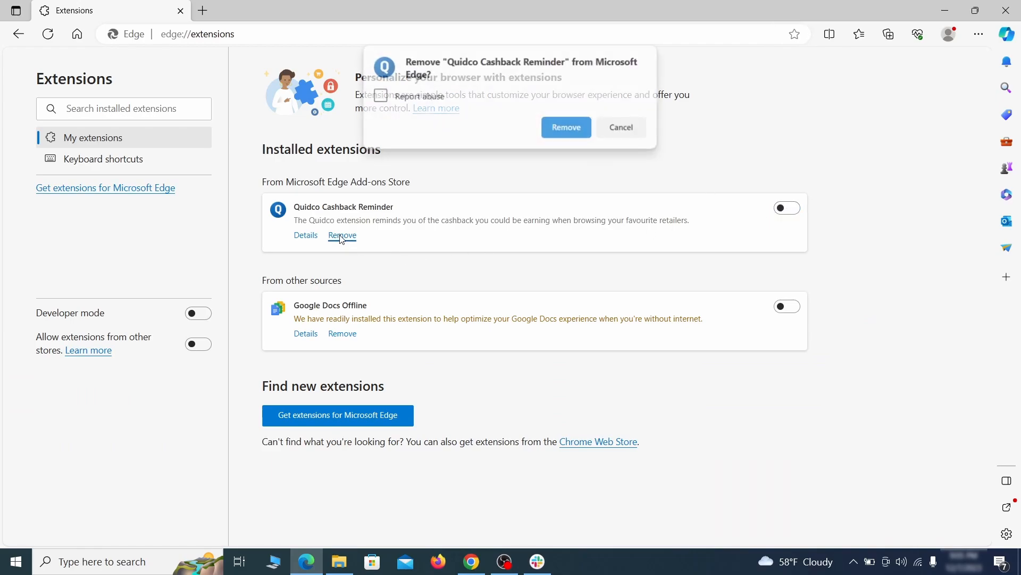
pyautogui.click(568, 128)
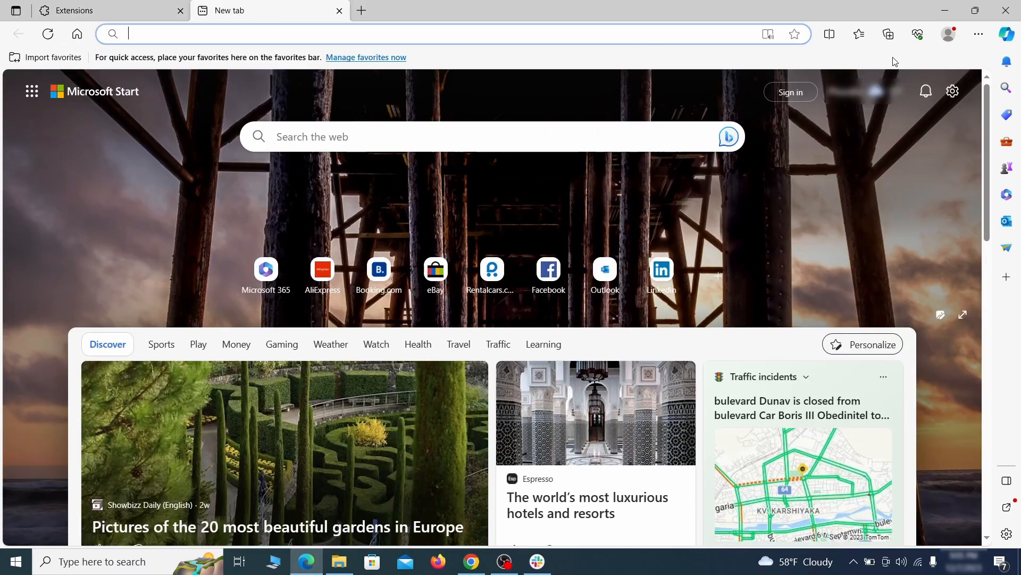
# Open the choice of browsing data to clear in Edge's privacy, search, and services settings
pyautogui.click(978, 38)
pyautogui.click(850, 369)
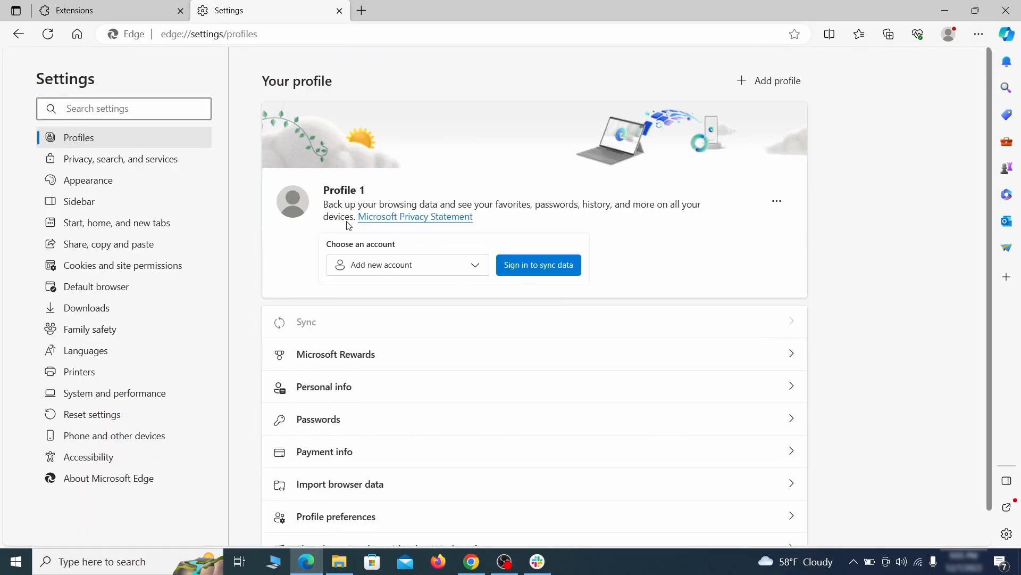
pyautogui.click(171, 163)
pyautogui.scroll(-4, 554, 326)
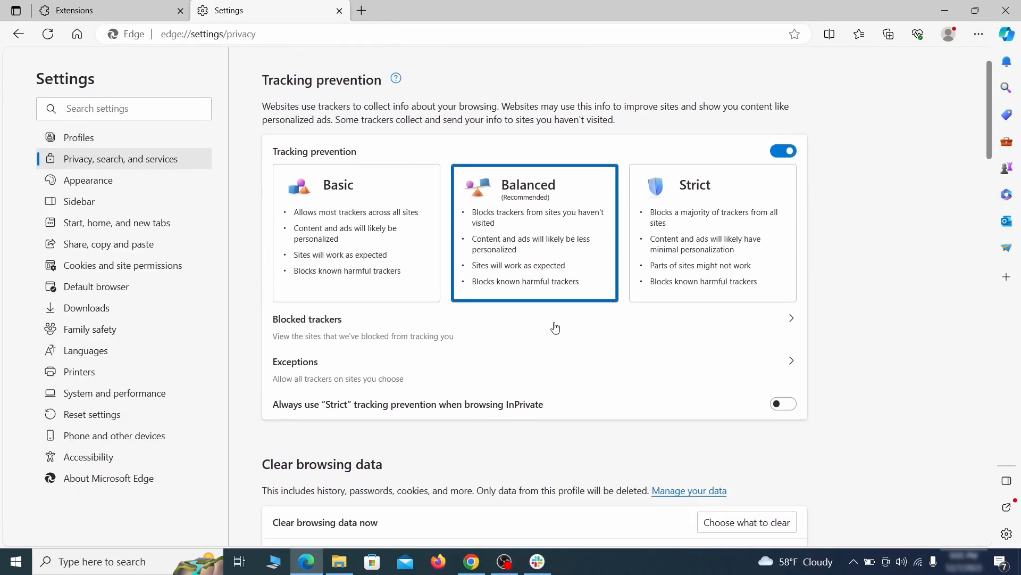
pyautogui.click(765, 370)
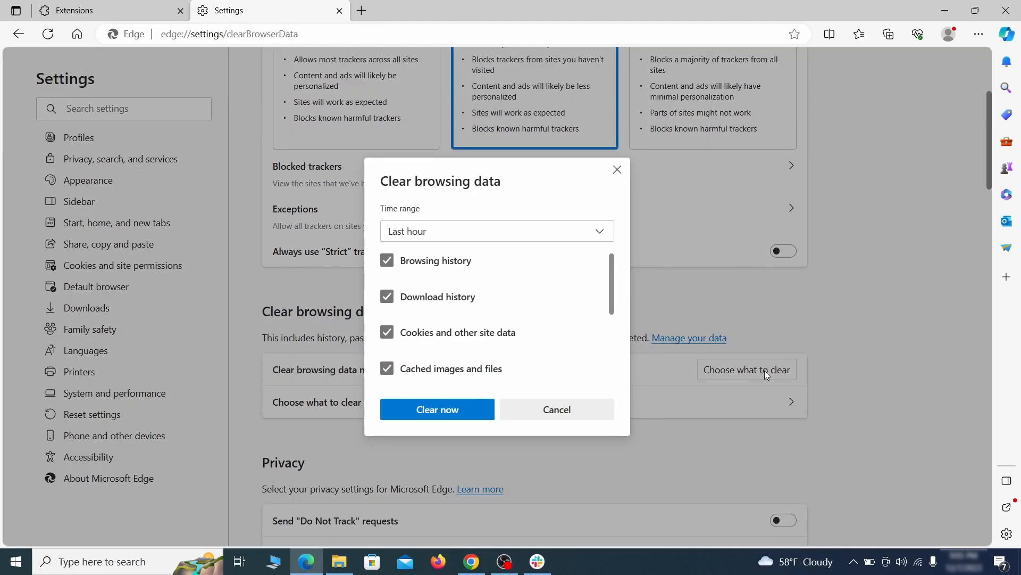
# Set Google as the search engine used in Edge's address bar
pyautogui.scroll(-5, 421, 304)
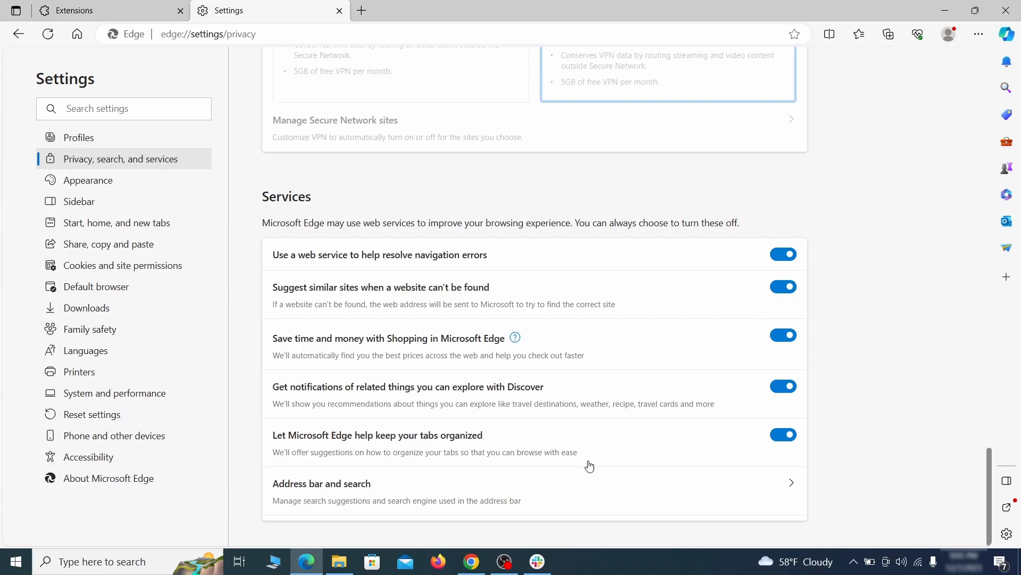
pyautogui.click(584, 504)
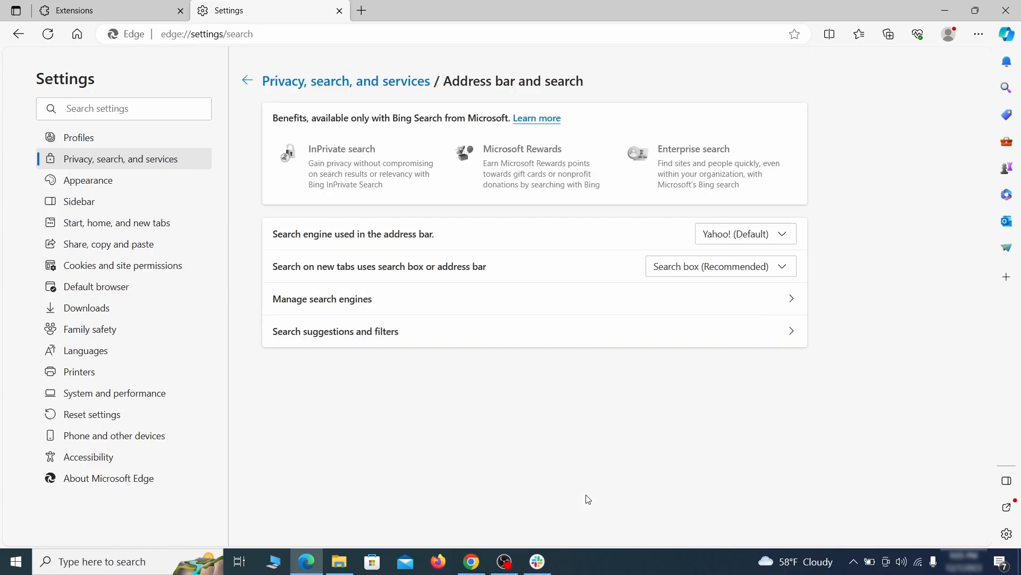
pyautogui.click(788, 237)
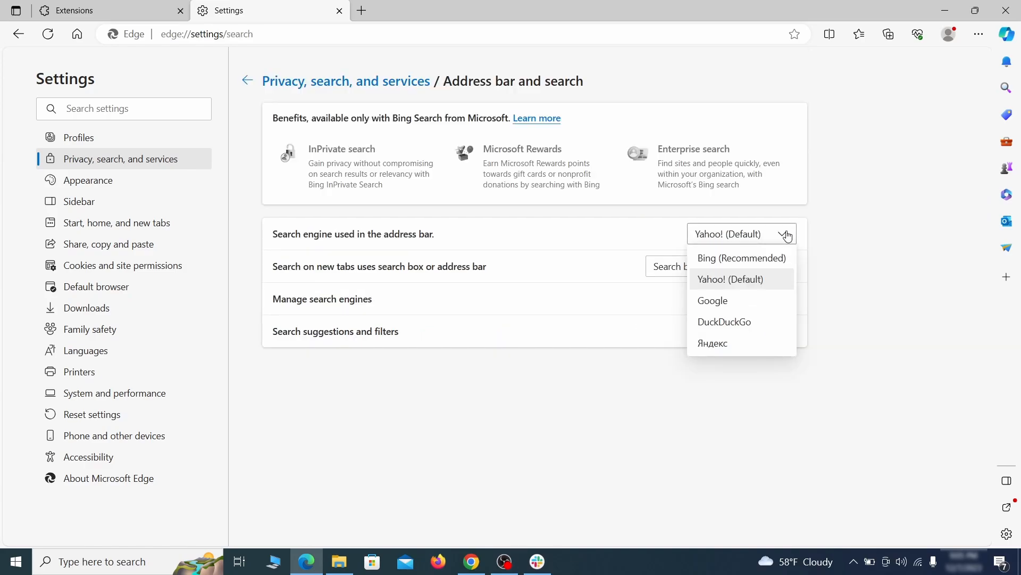
pyautogui.click(757, 298)
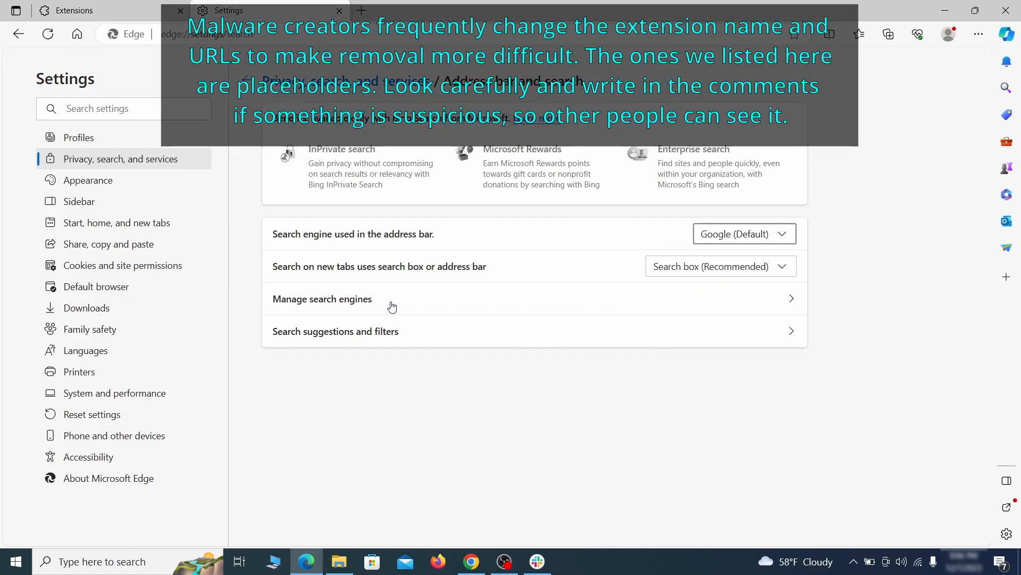
# Remove the ExampleRougeURL.com entry from Edge's list of managed search engines
pyautogui.click(392, 305)
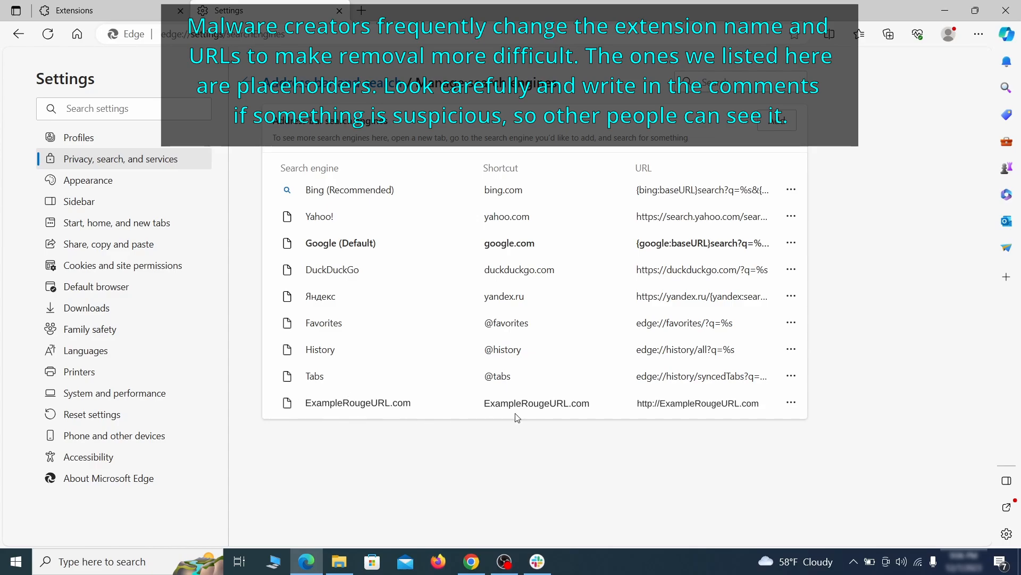
pyautogui.click(791, 403)
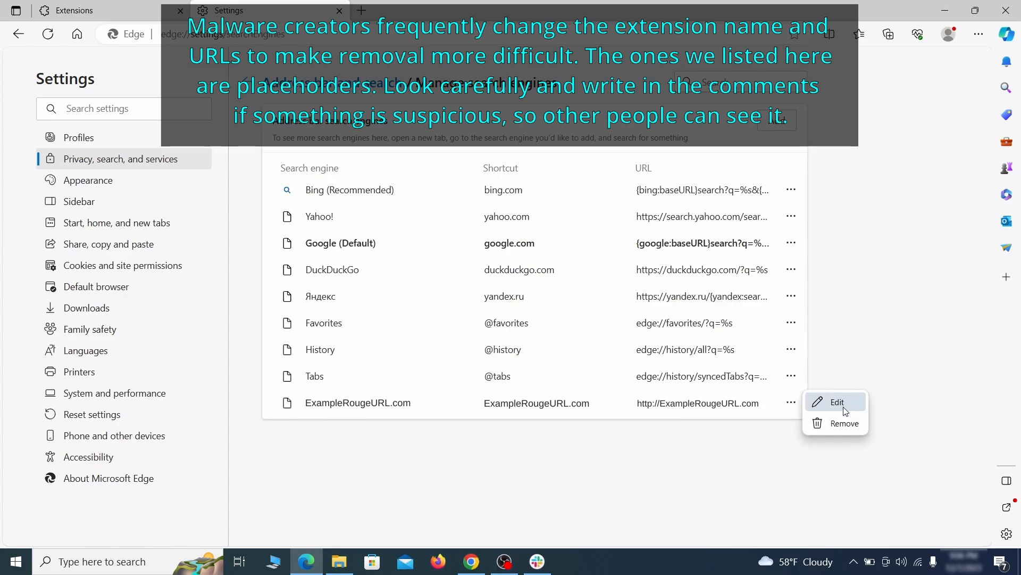
pyautogui.click(845, 424)
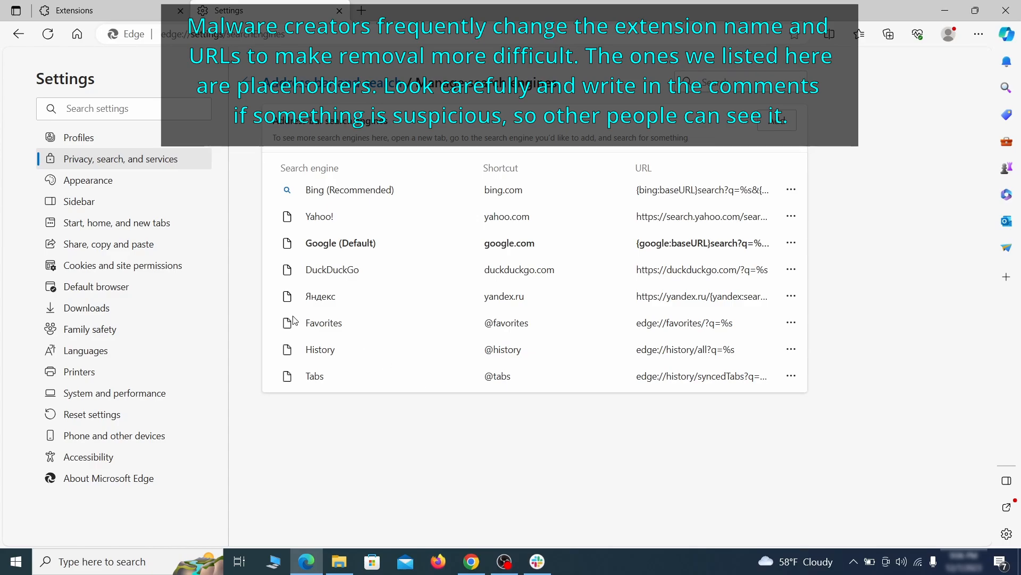
# Delete the ExampleRougeURL.com page from the pages that open when Edge starts
pyautogui.click(128, 224)
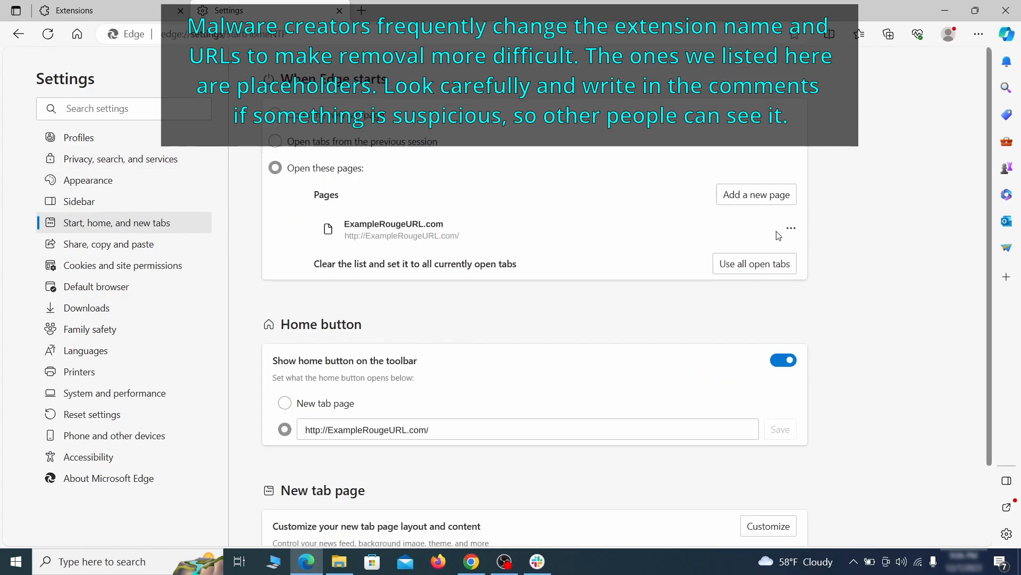
pyautogui.click(791, 229)
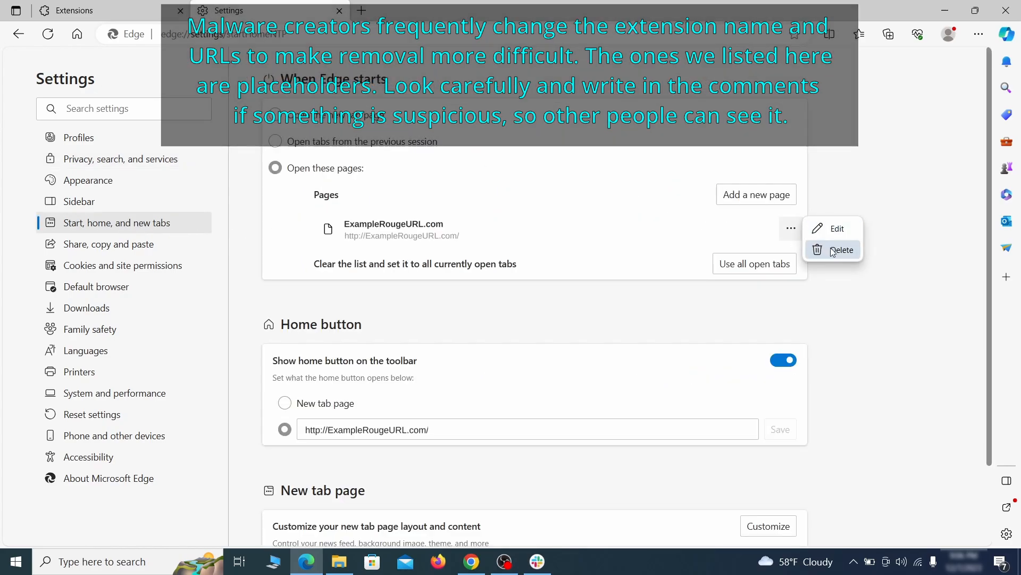
pyautogui.click(833, 250)
# Clear the home button's custom URL, set it to the new tab page, and make startup open tabs from the previous session
pyautogui.click(452, 381)
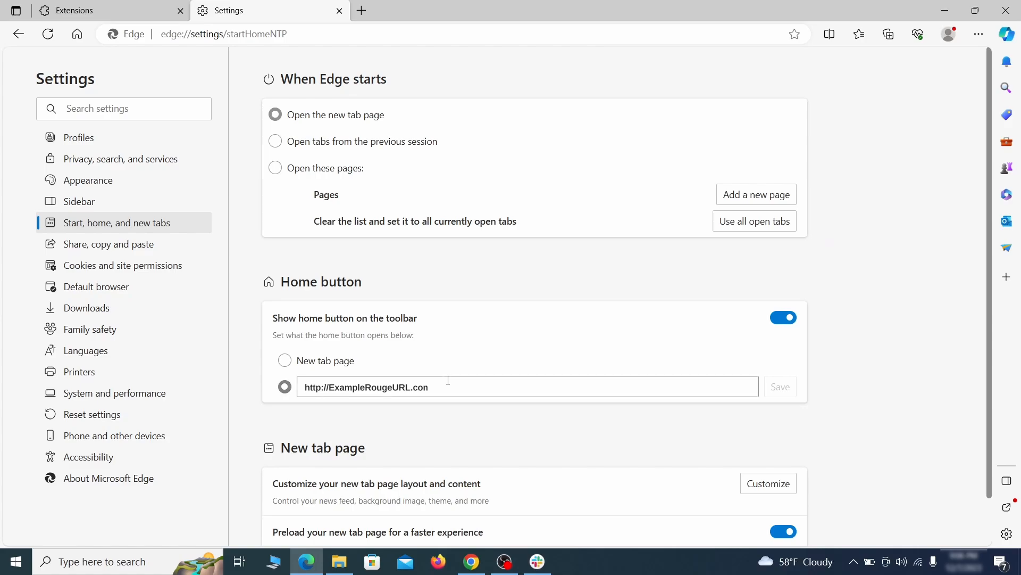
pyautogui.tripleClick(444, 381)
pyautogui.press('BackSpace')
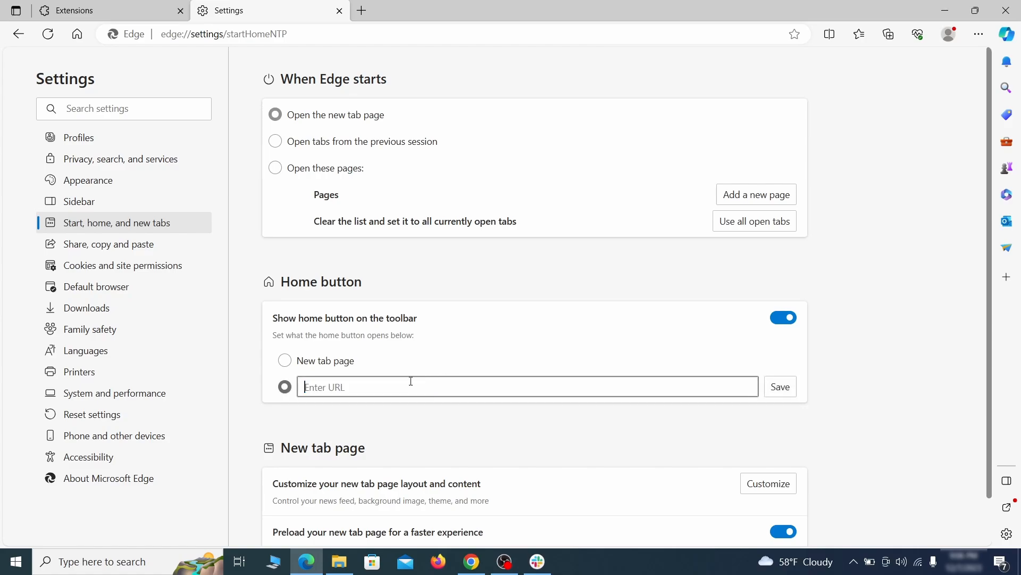
pyautogui.click(285, 362)
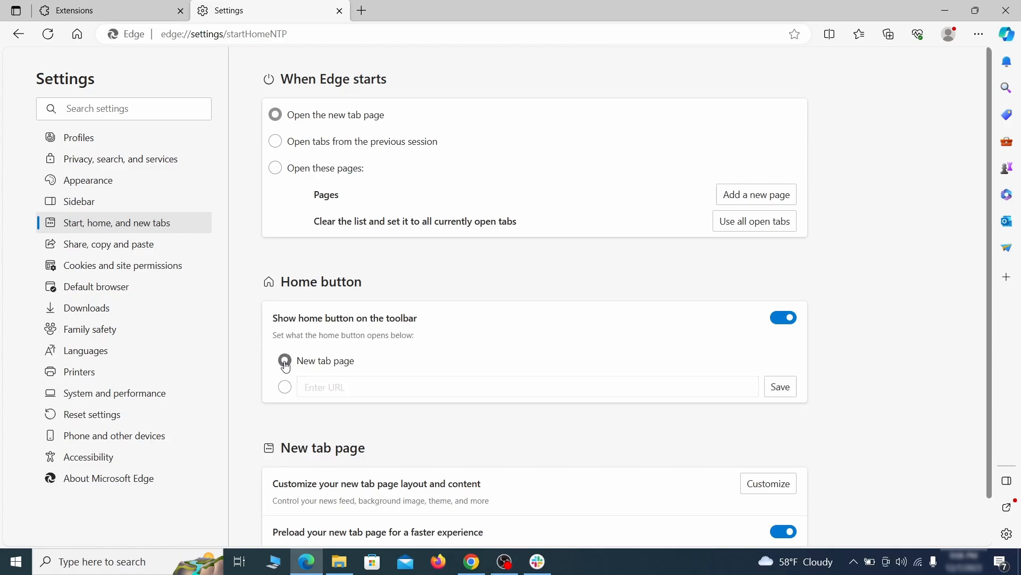
pyautogui.click(275, 143)
# Remove ExampleRougeURL.com from the sites allowed to send notifications in Edge's site permissions
pyautogui.click(186, 266)
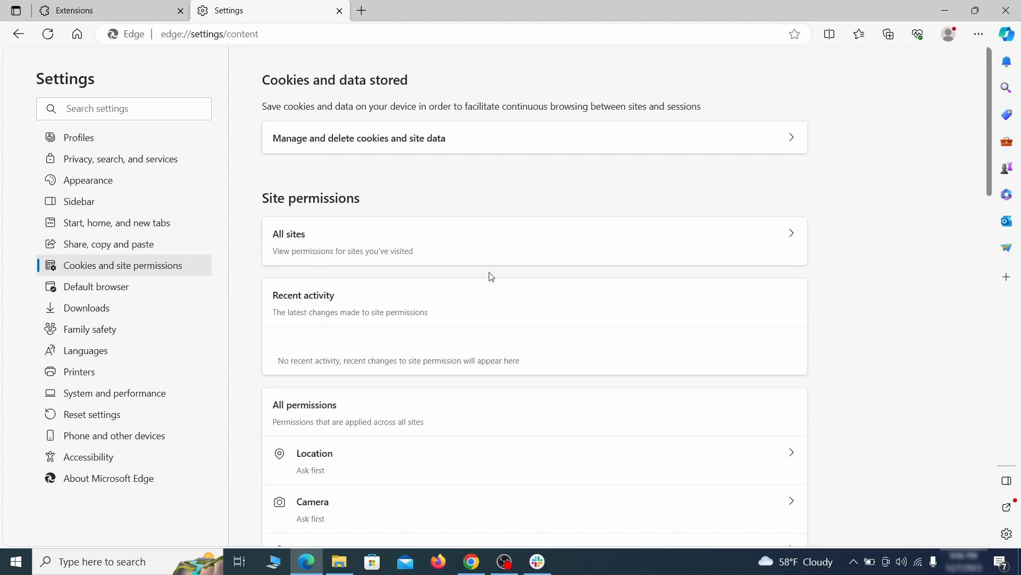
pyautogui.scroll(-5, 491, 276)
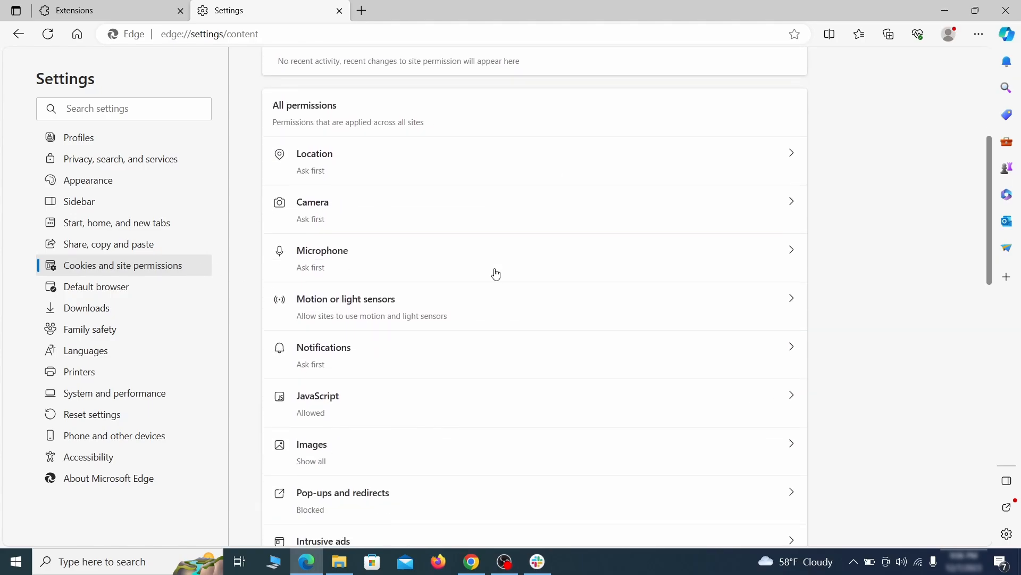
pyautogui.scroll(-1, 495, 273)
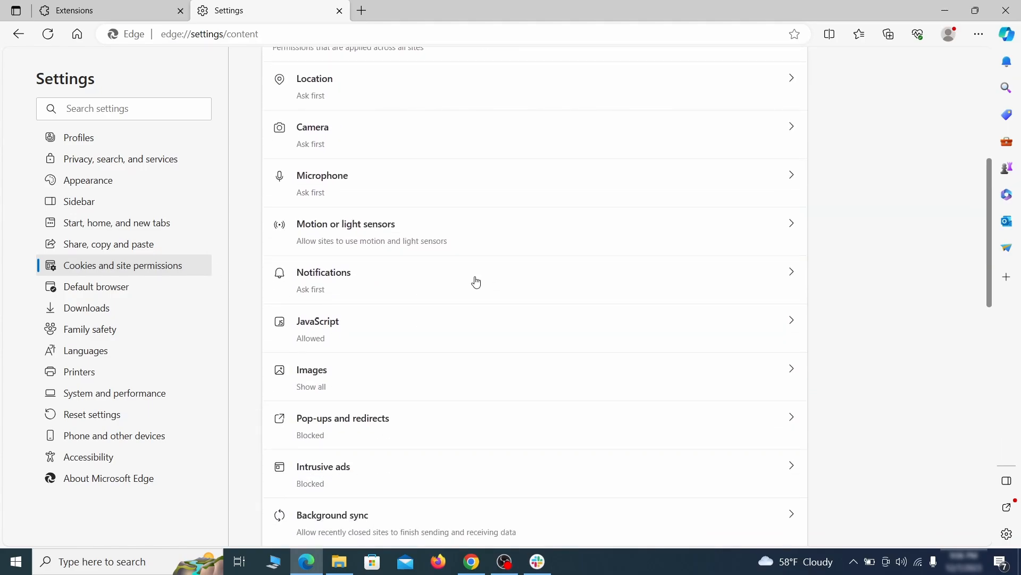
pyautogui.click(476, 282)
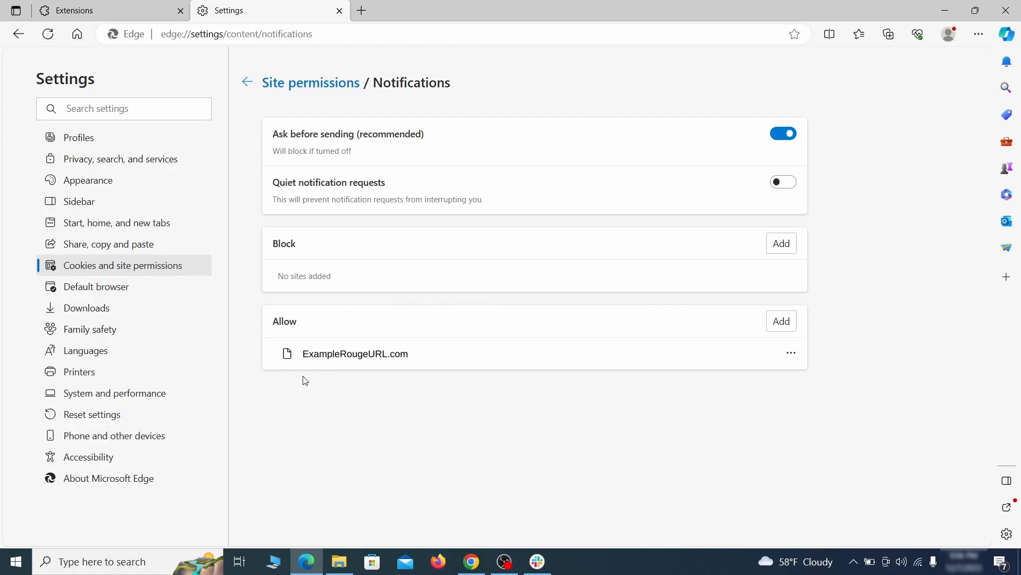
pyautogui.click(791, 353)
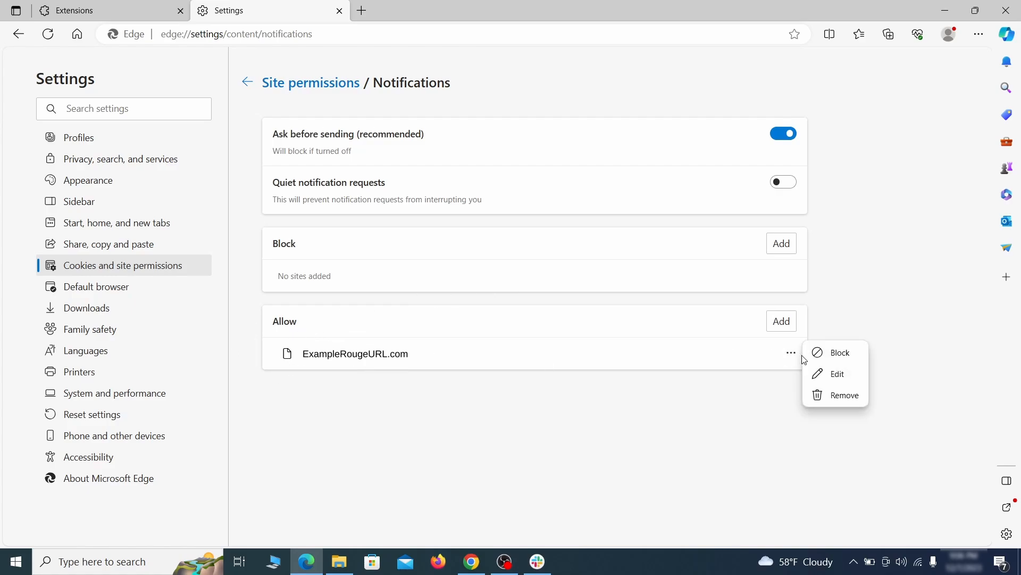
pyautogui.click(838, 398)
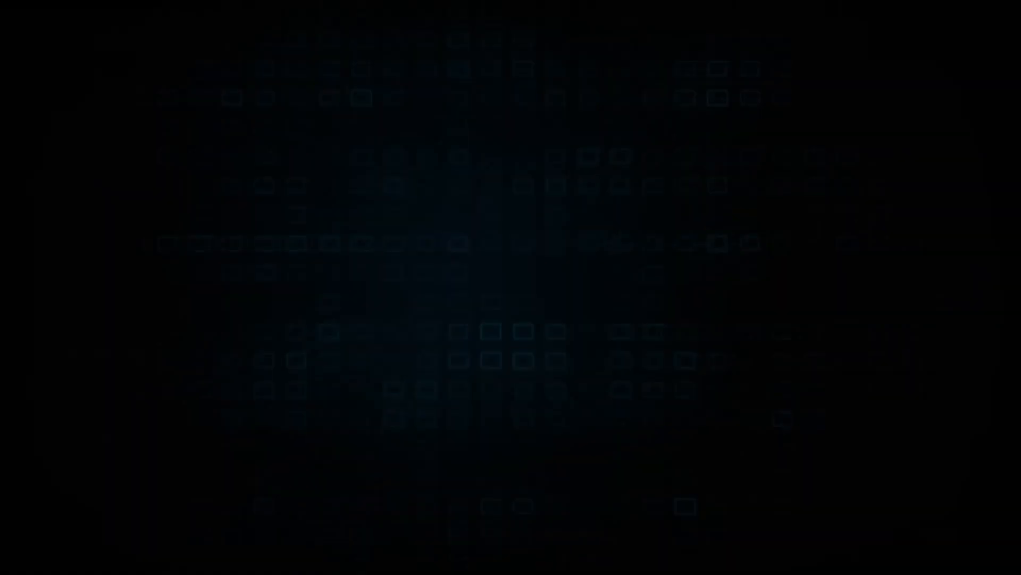